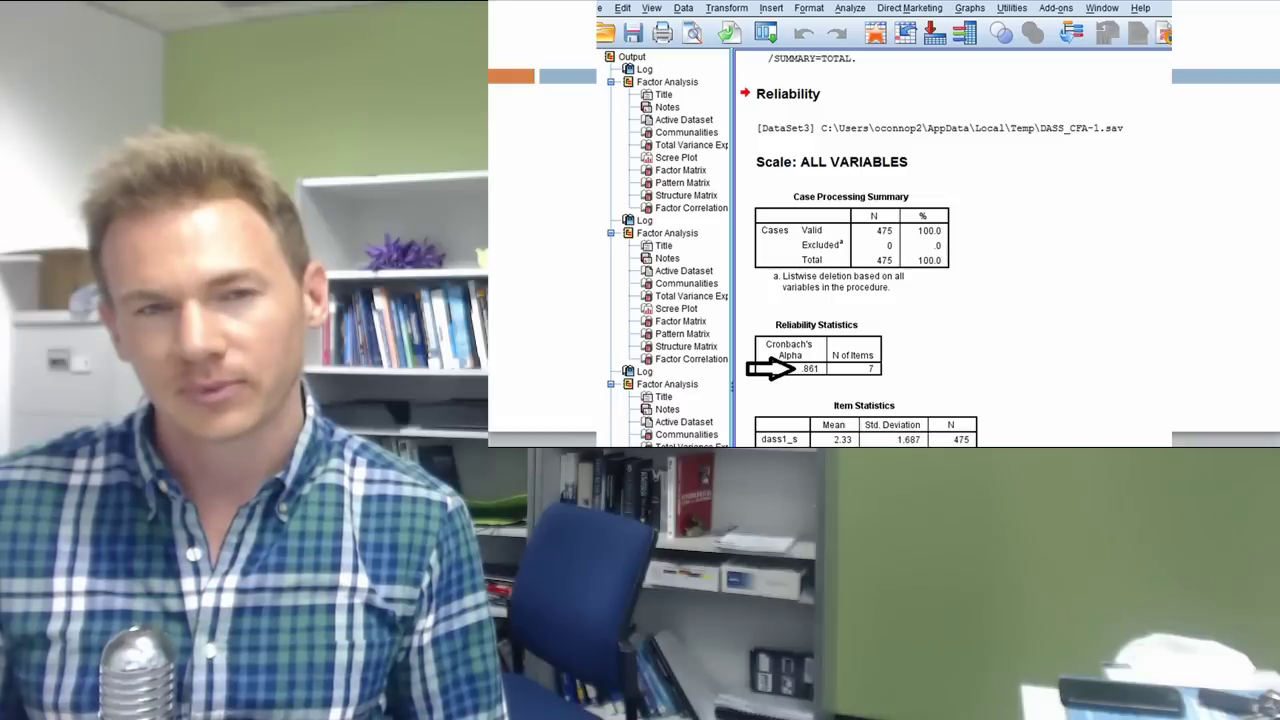
Switch back to the DASS_CFA.sav dataset in the SPSS Data Editor.
key(Right)
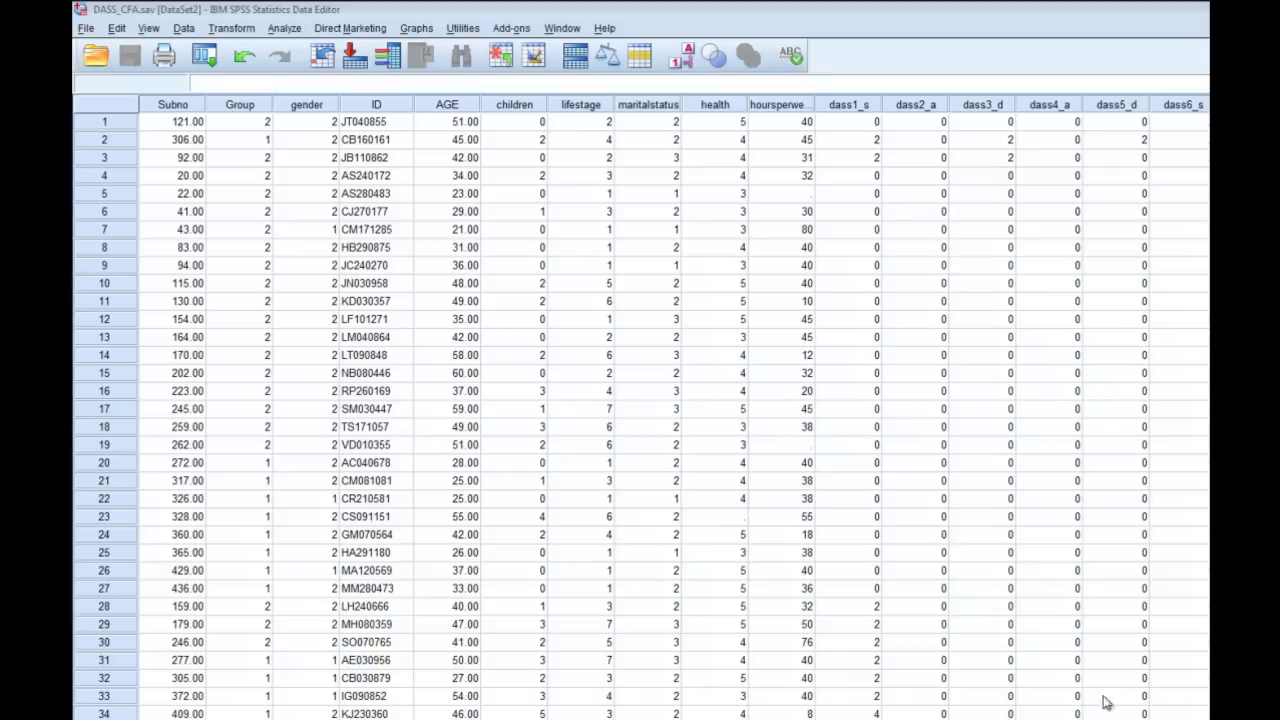
Start Transform > Compute Variable with the target variable named stress_total.
click(231, 28)
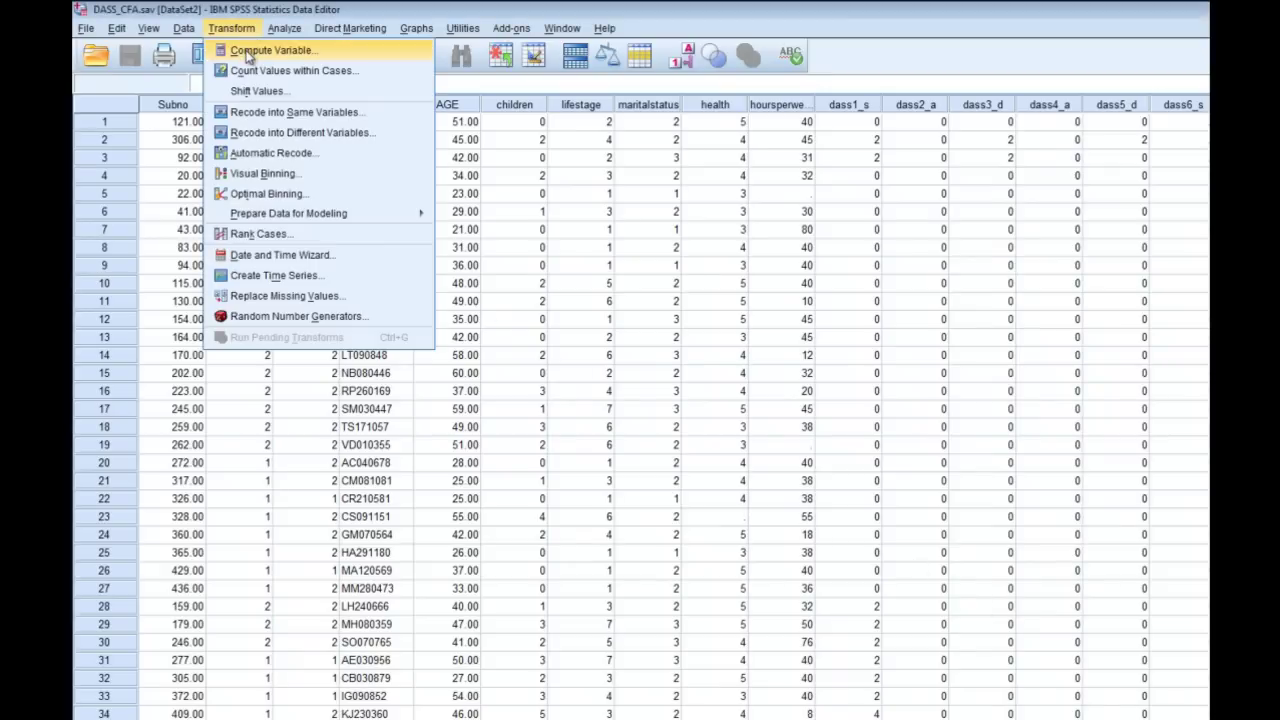
click(248, 50)
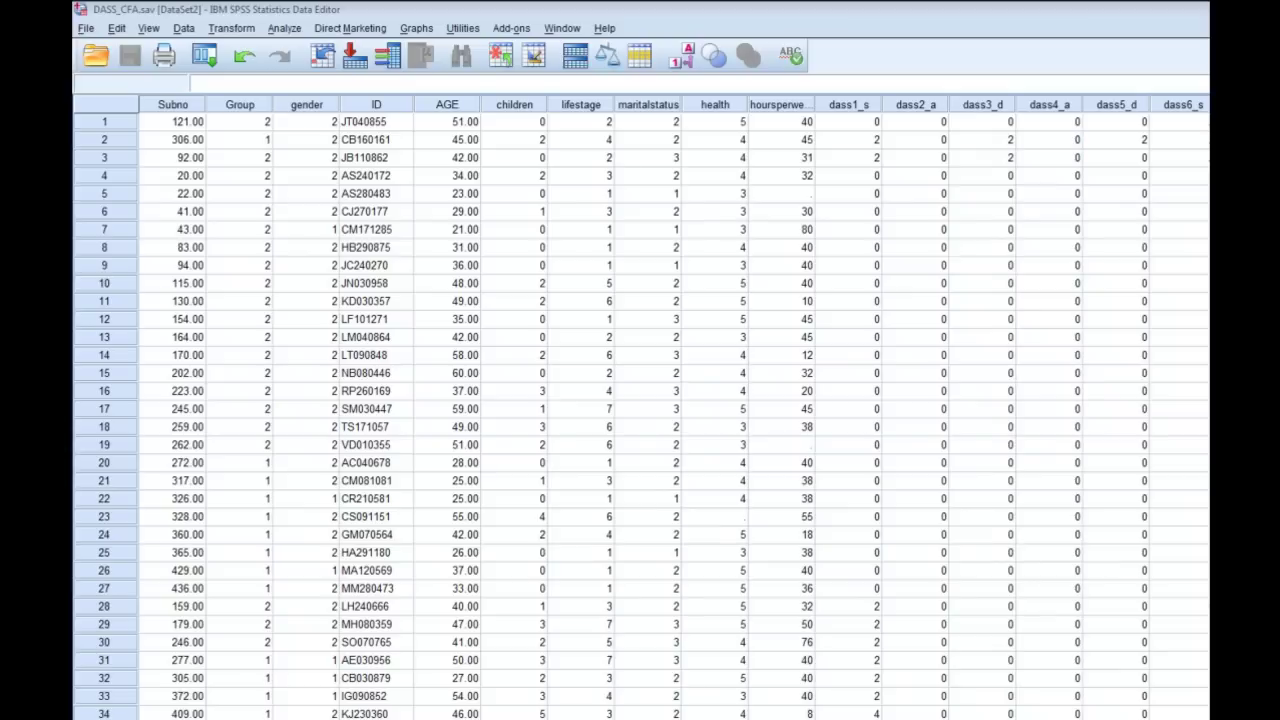
drag(156, 157, 376, 160)
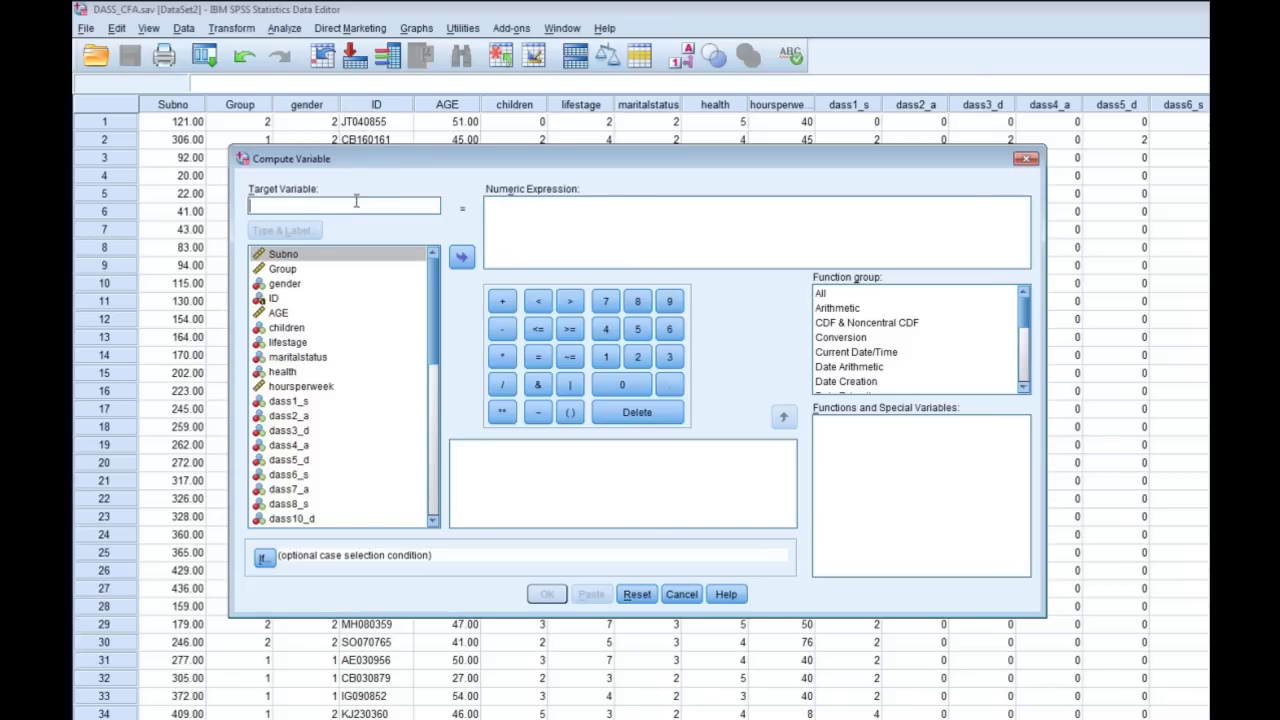
text(stress)
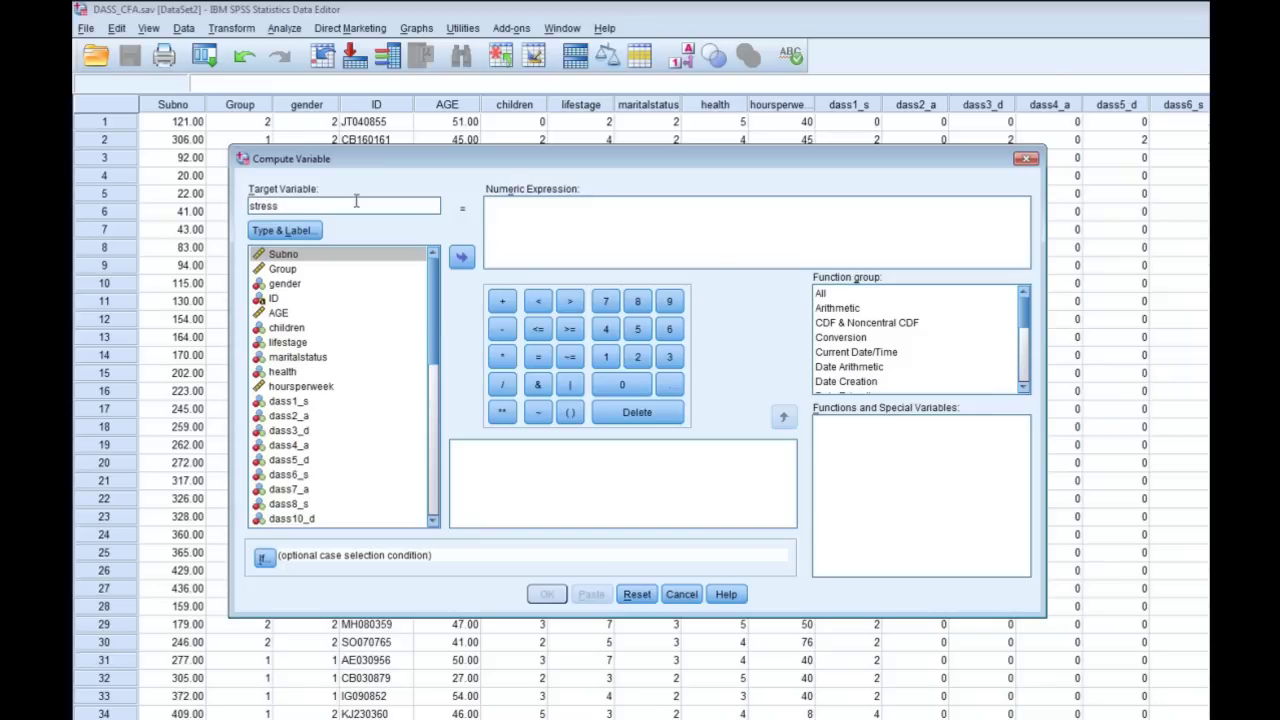
text(_)
text(tpo)
key(BackSpace)
key(BackSpace)
key(BackSpace)
text(tota)
Set the expression to dass1_s + dass6_s + dass8_s + dass11_s + dass12_s + dass14_s + dass18_s and run it.
click(297, 404)
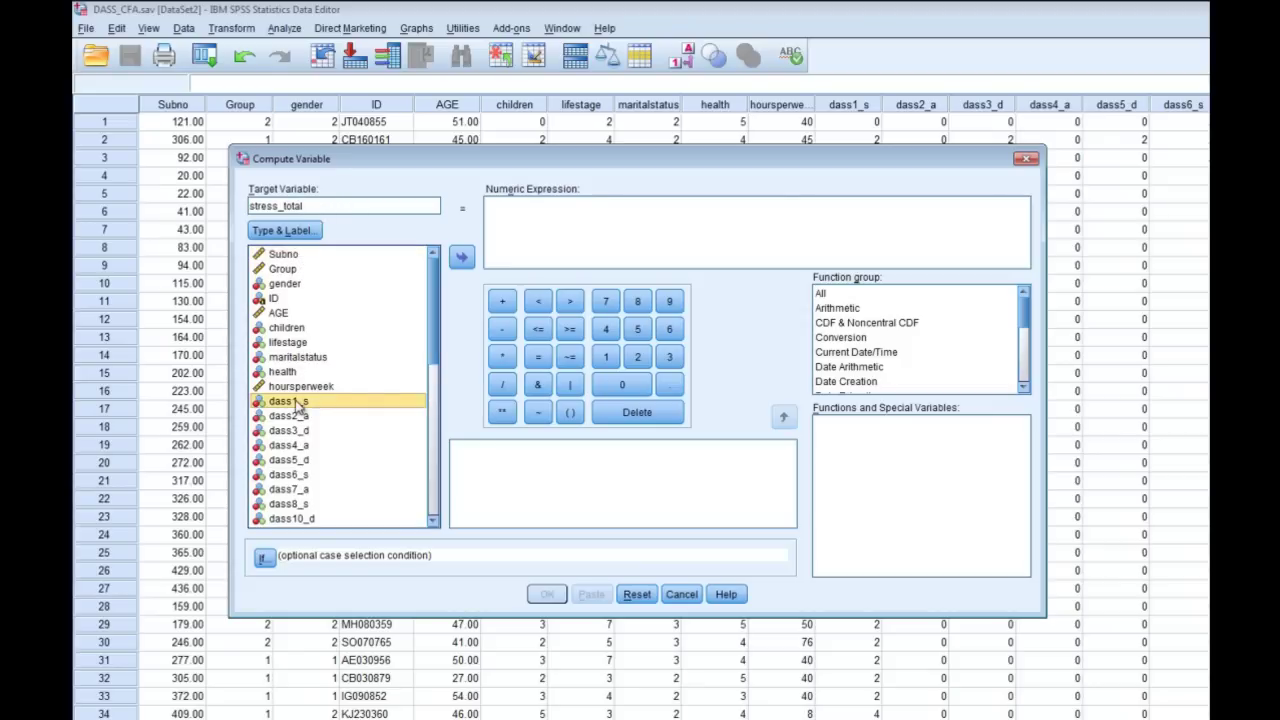
click(462, 260)
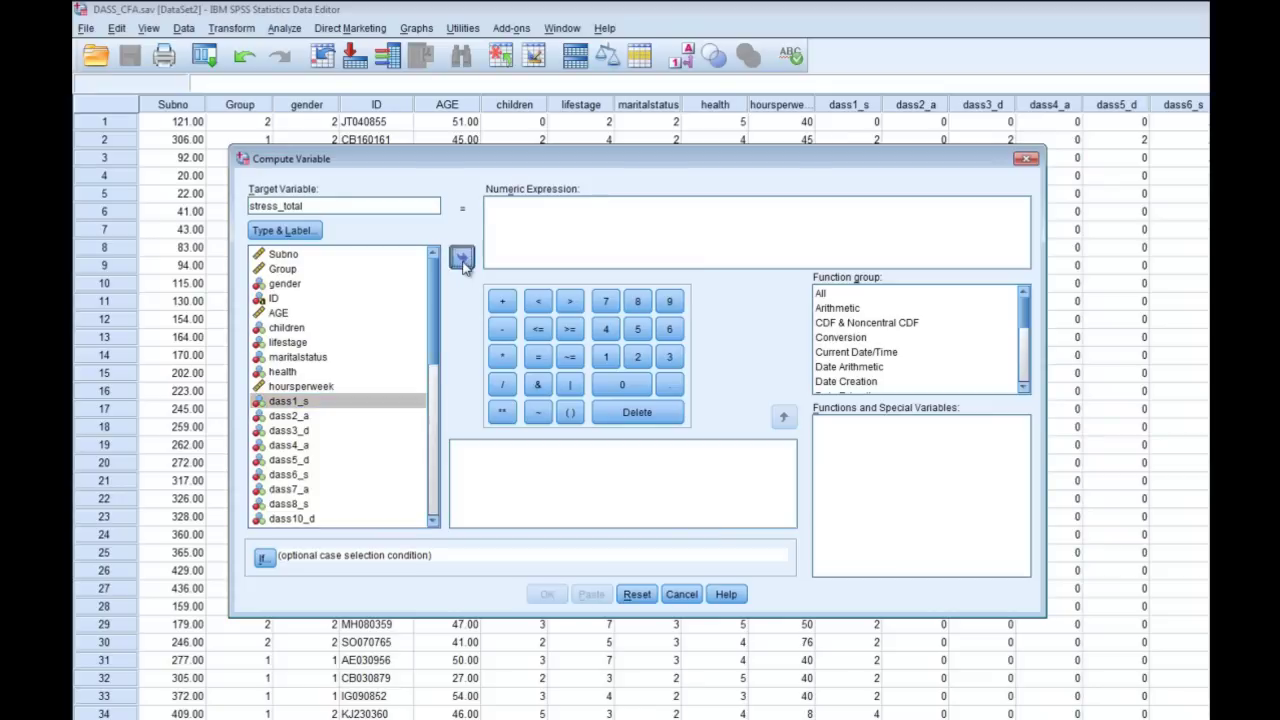
click(503, 302)
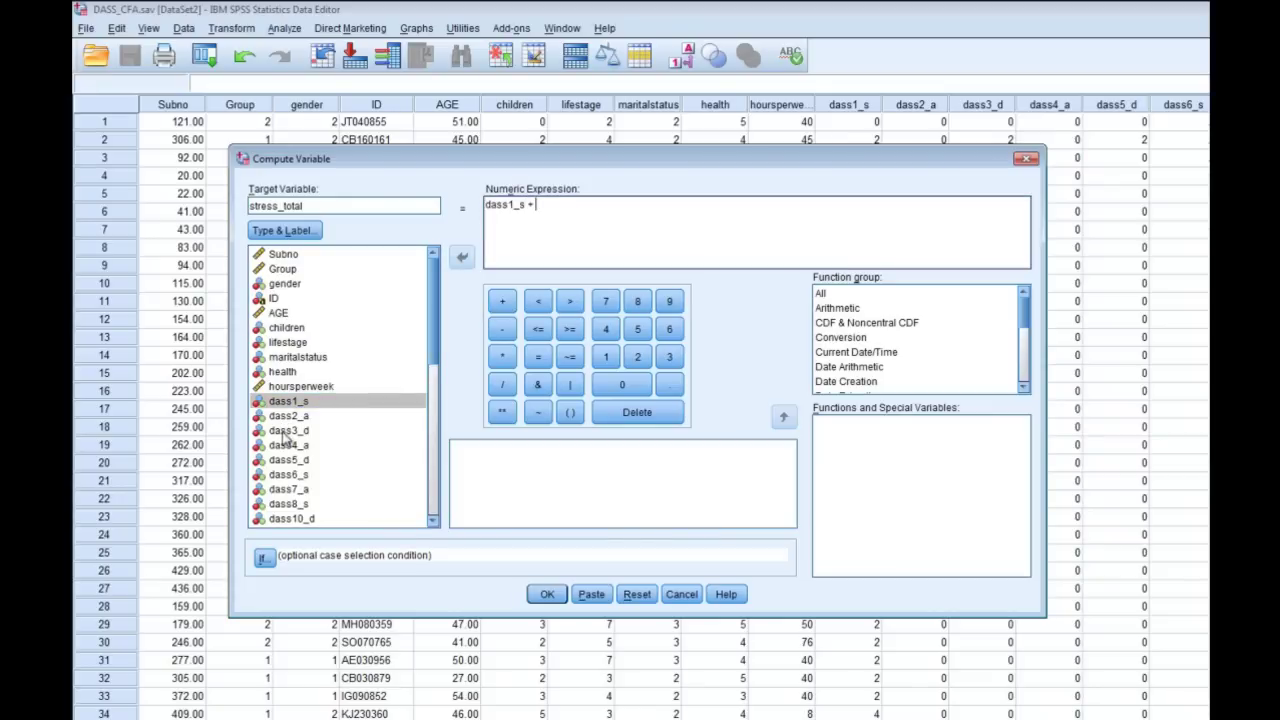
click(288, 476)
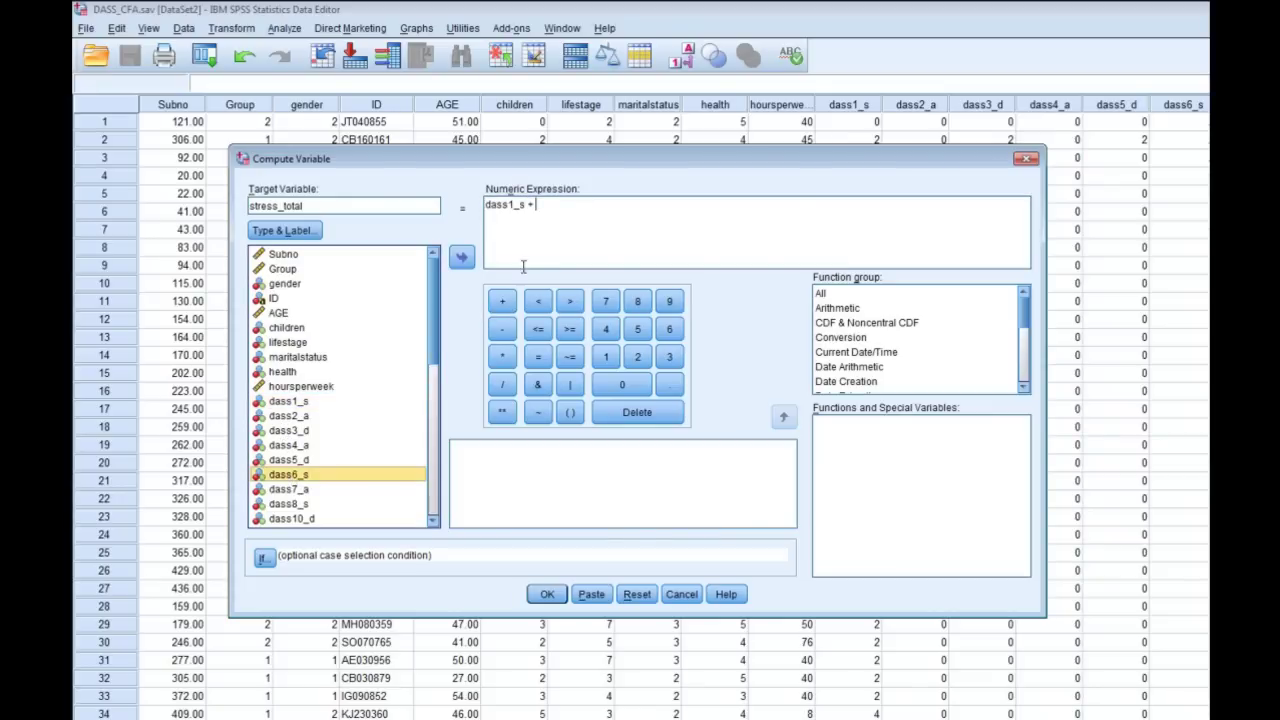
click(463, 259)
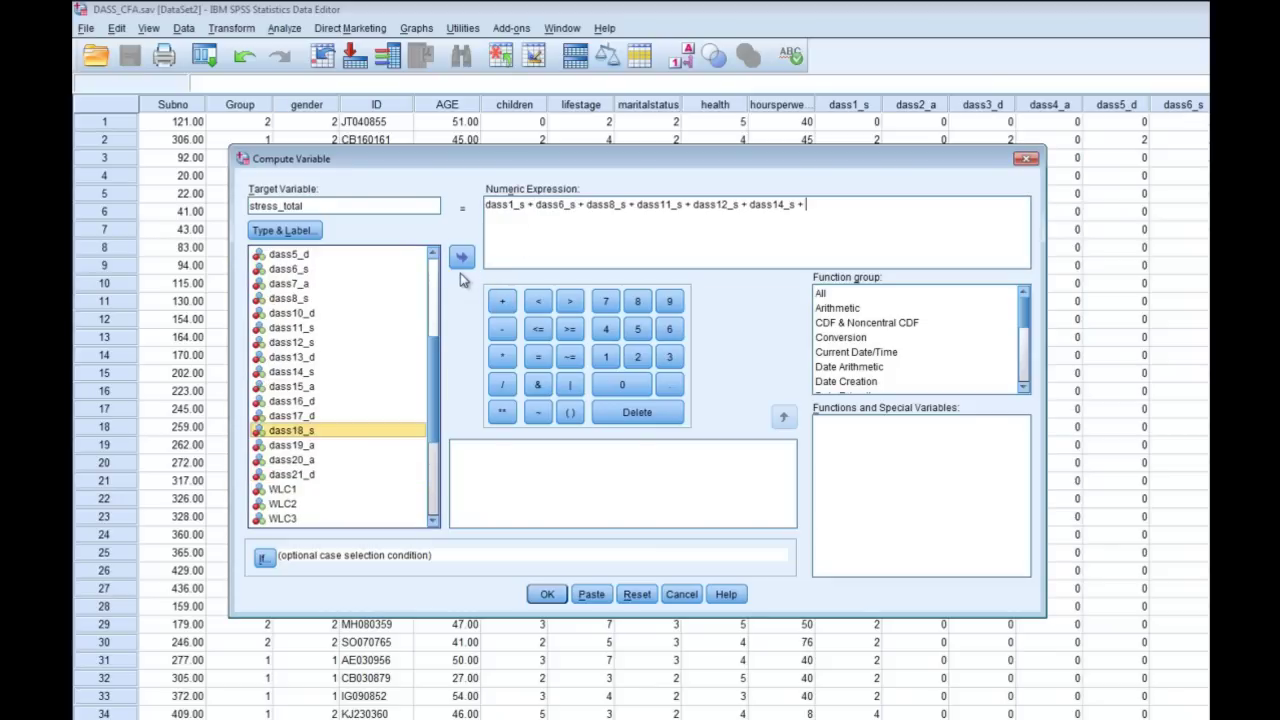
click(462, 258)
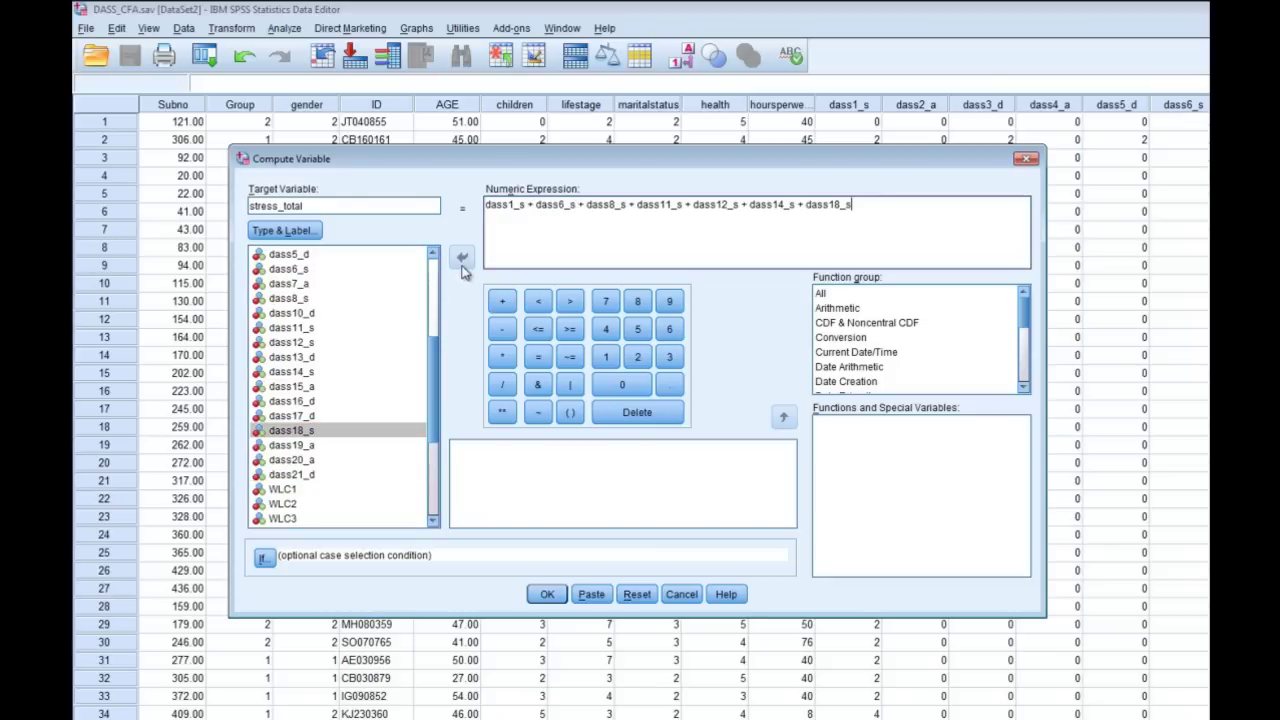
click(502, 301)
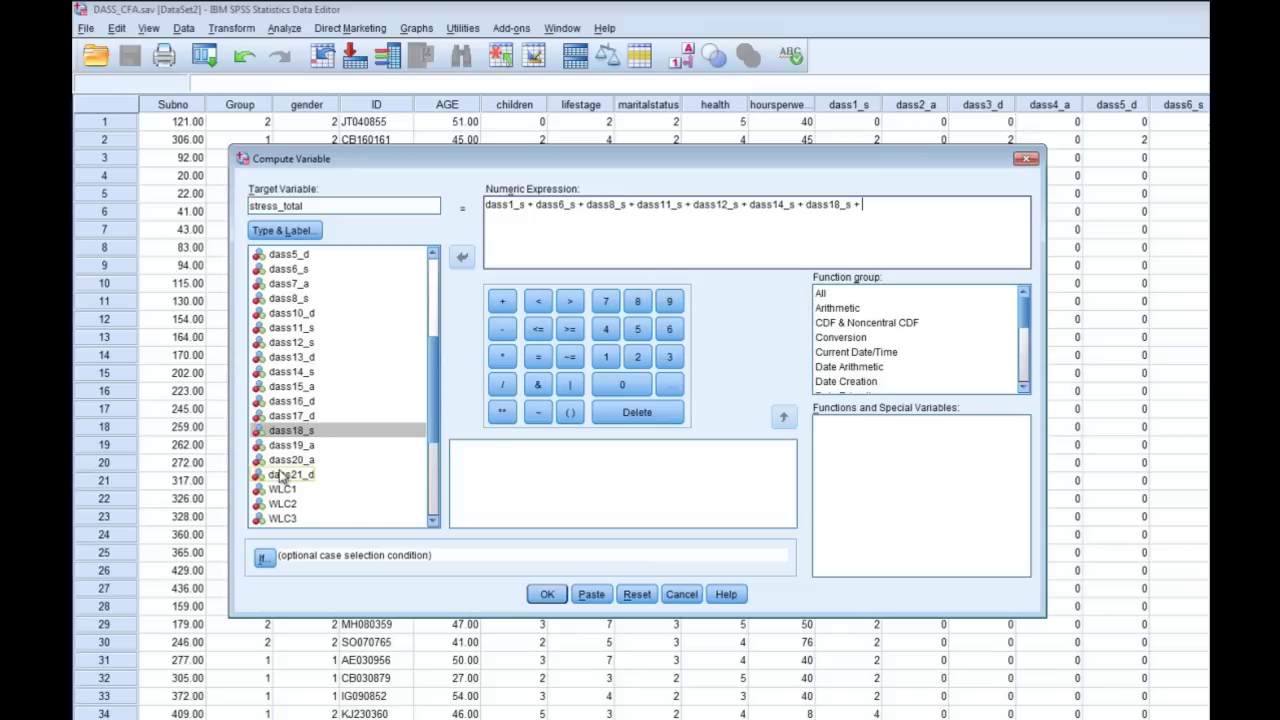
key(BackSpace)
key(BackSpace)
click(550, 597)
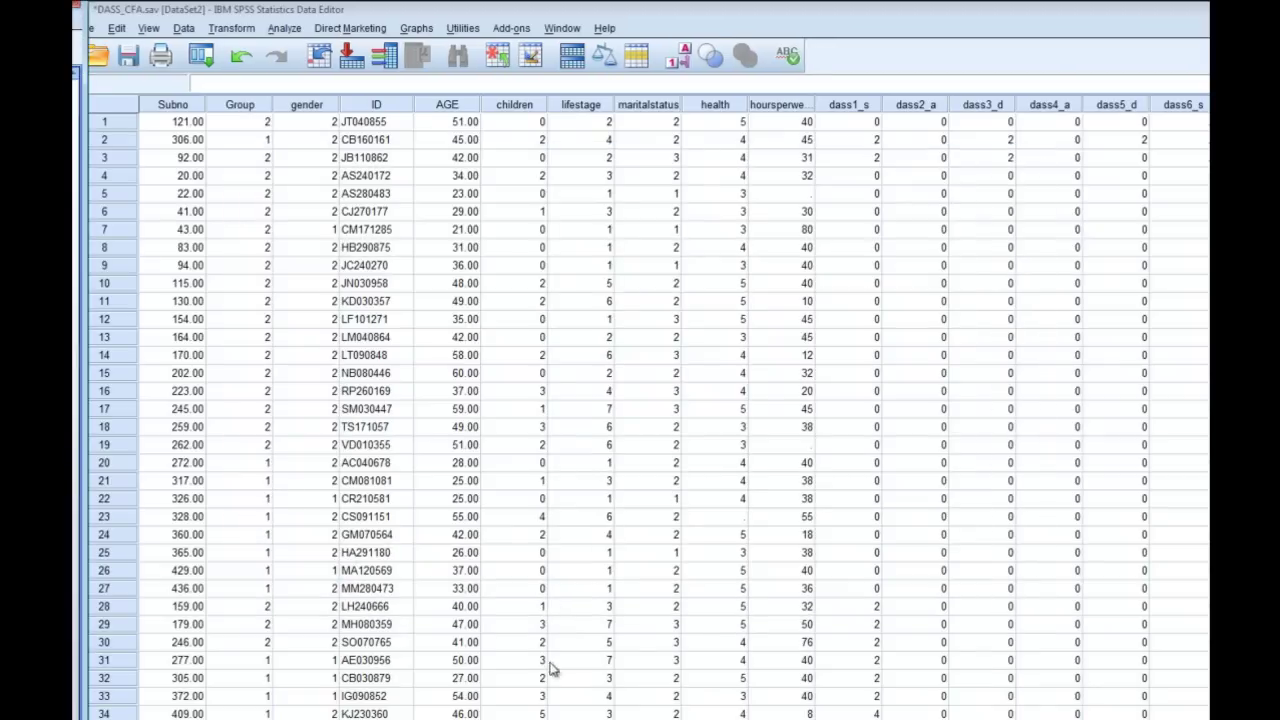
Scroll right to the new stress_total column and check its first score.
scroll(674, 408, right, 15)
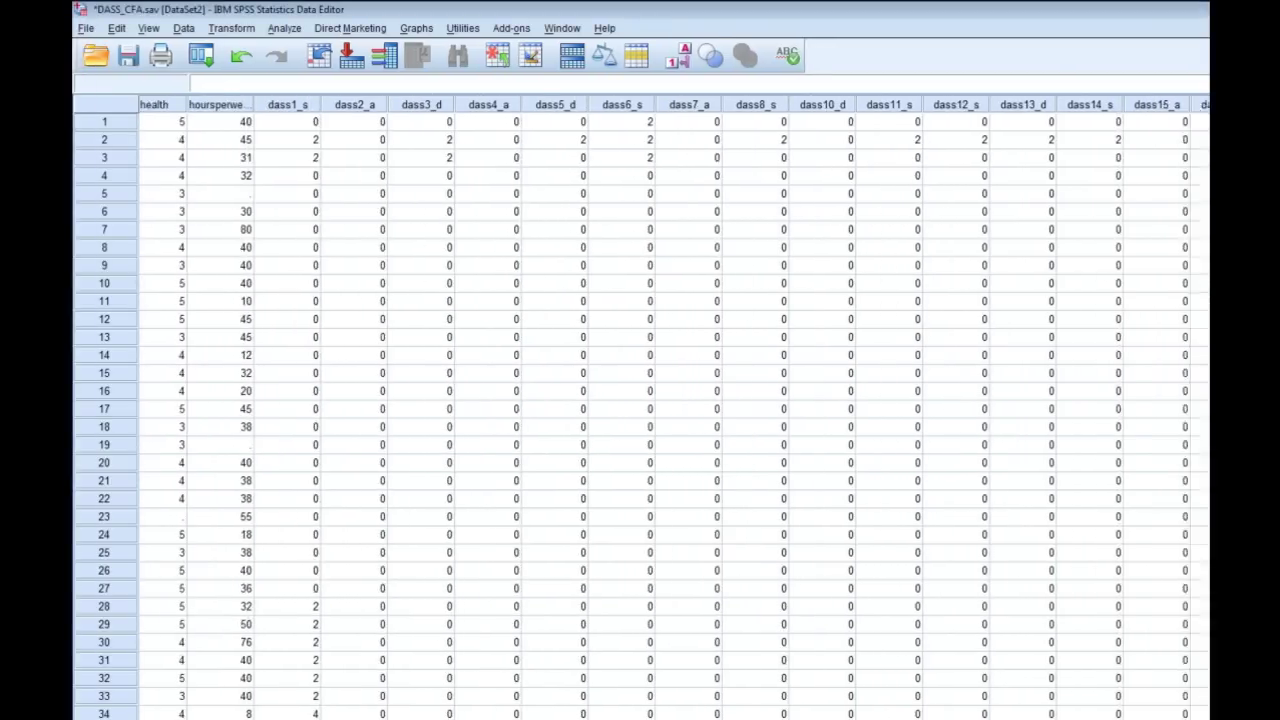
scroll(674, 408, right, 8)
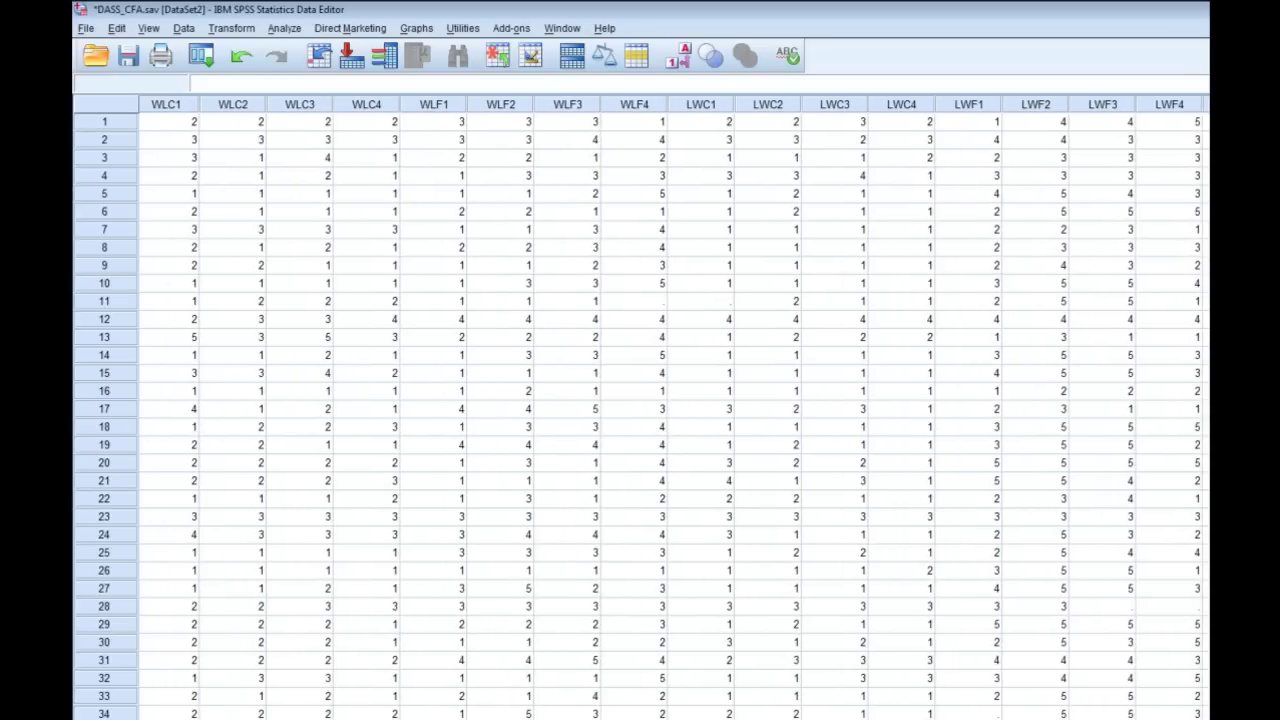
scroll(673, 408, right, 3)
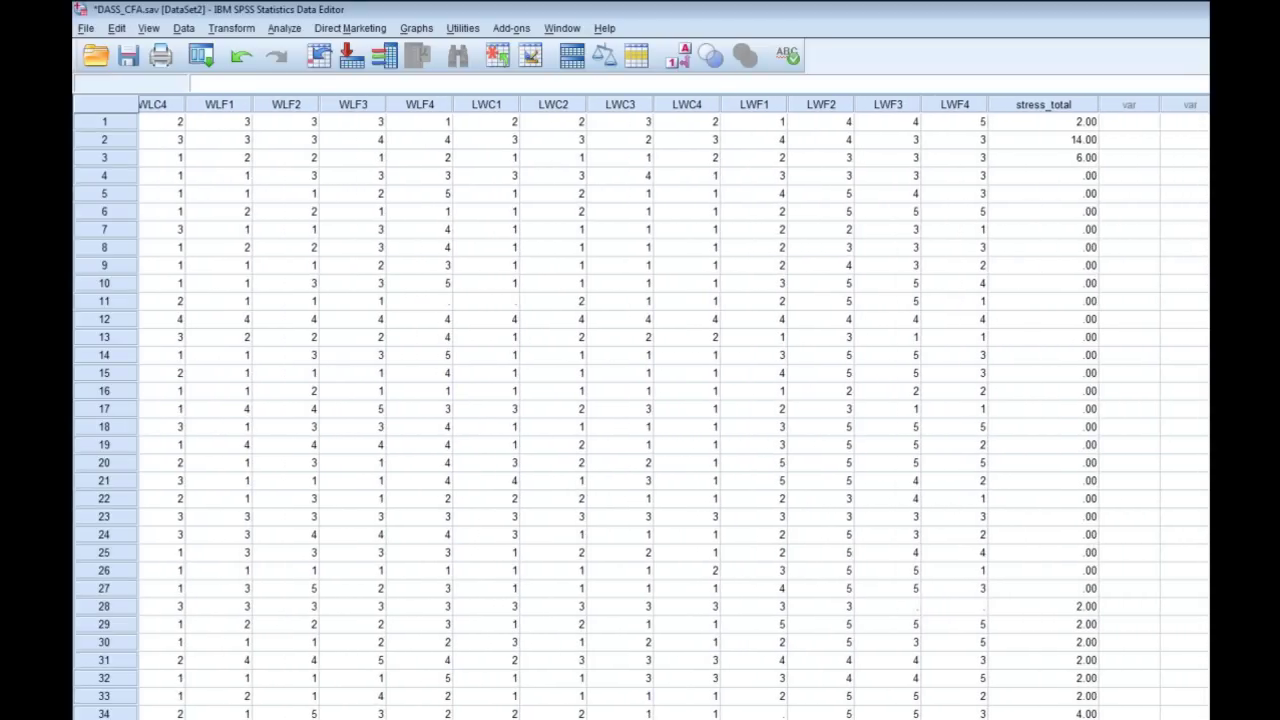
click(1058, 126)
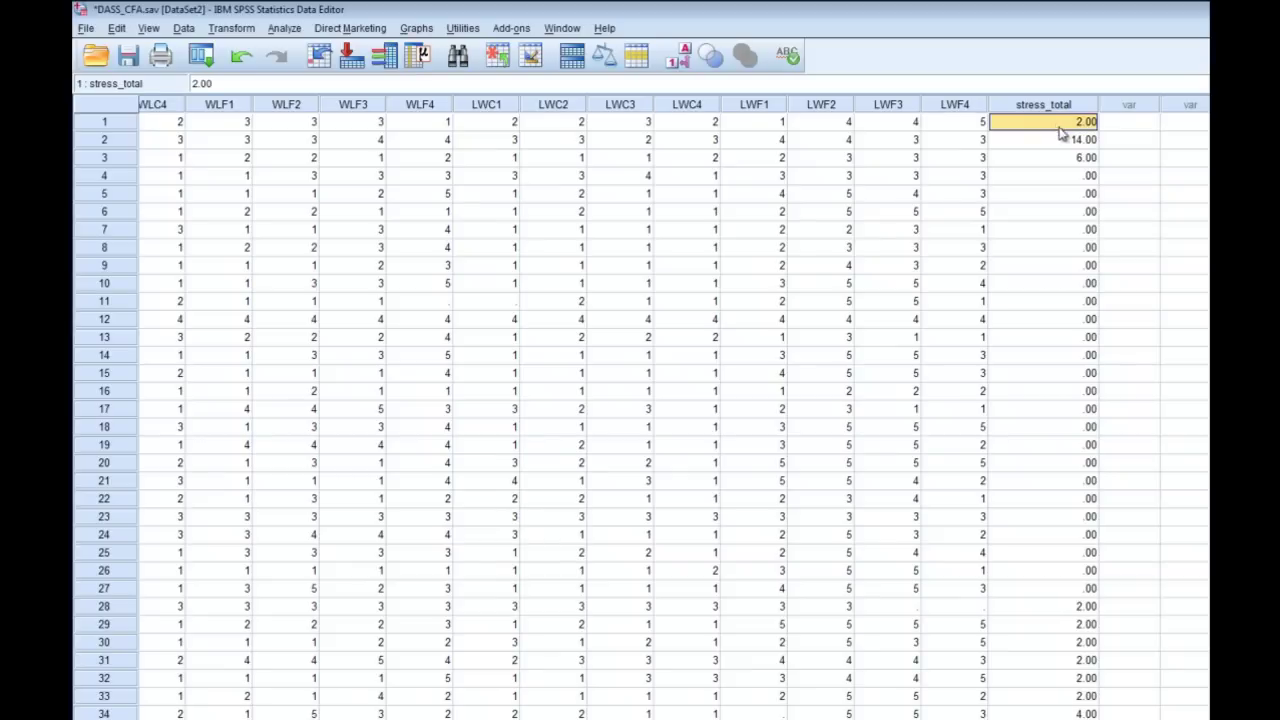
Scroll down through the stress_total scores, checking the value in row 207.
scroll(1062, 140, down, 9)
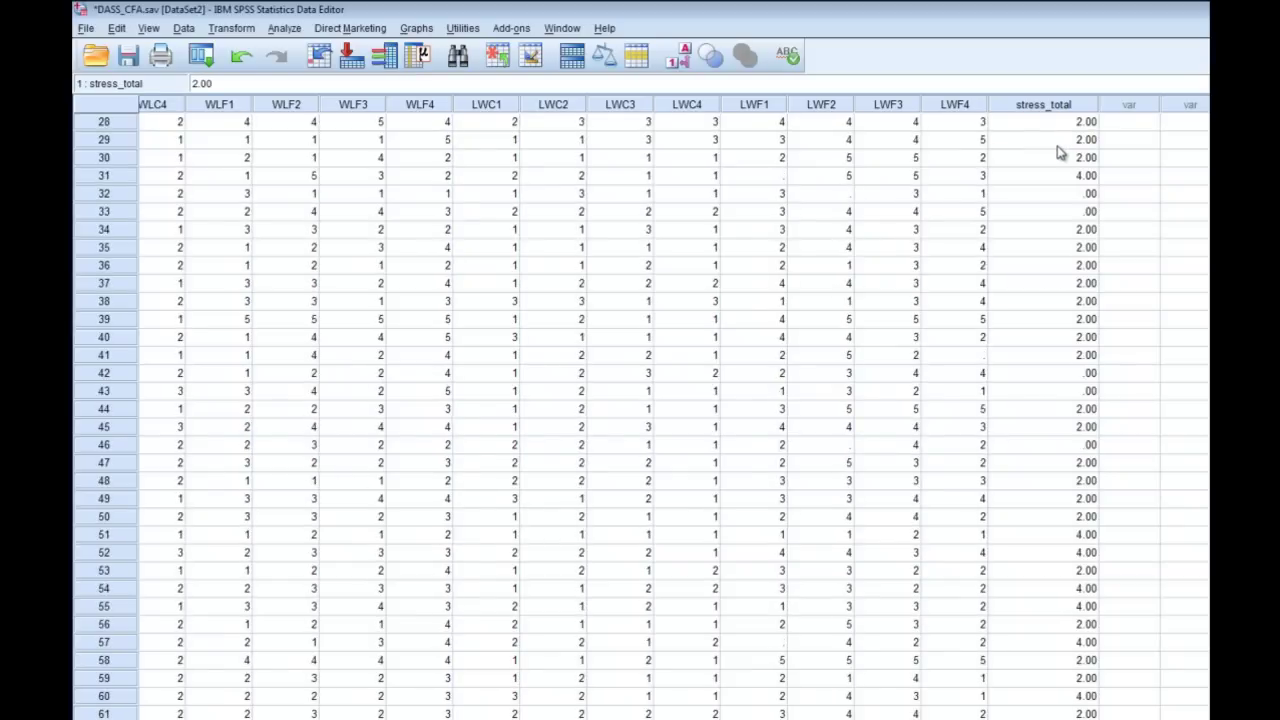
scroll(1060, 152, down, 10)
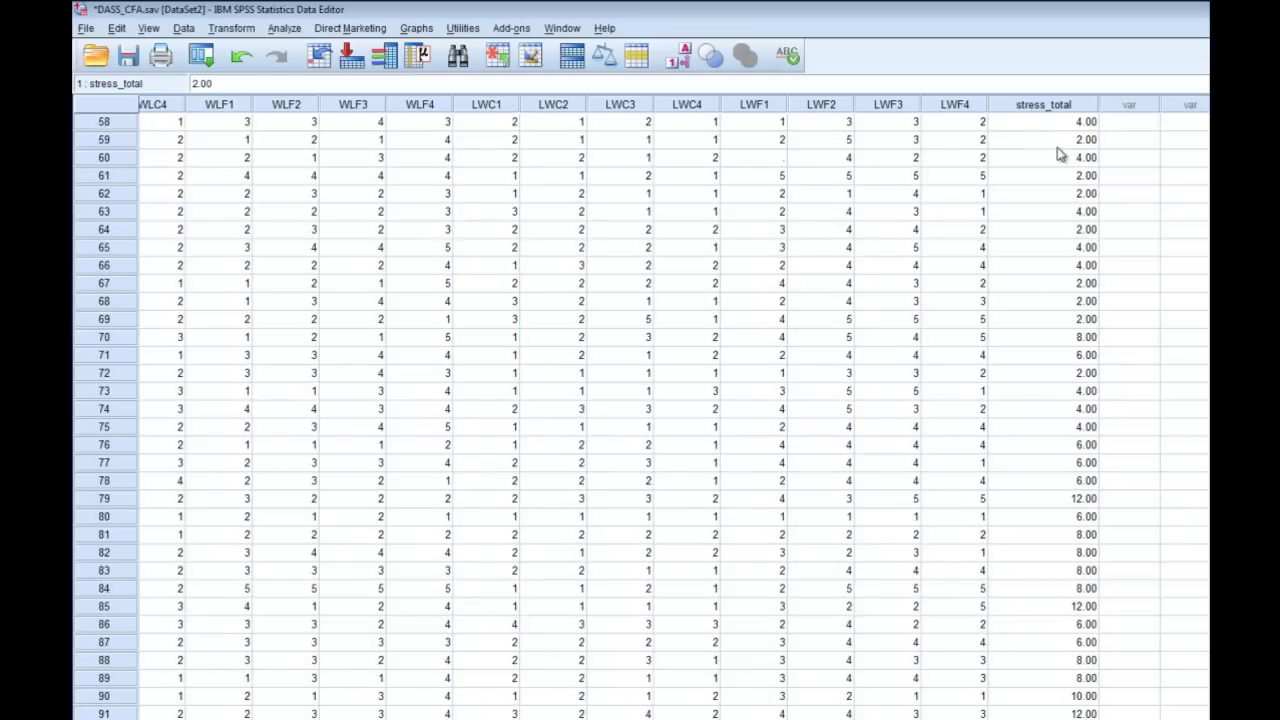
scroll(1060, 154, down, 3)
scroll(1060, 155, down, 4)
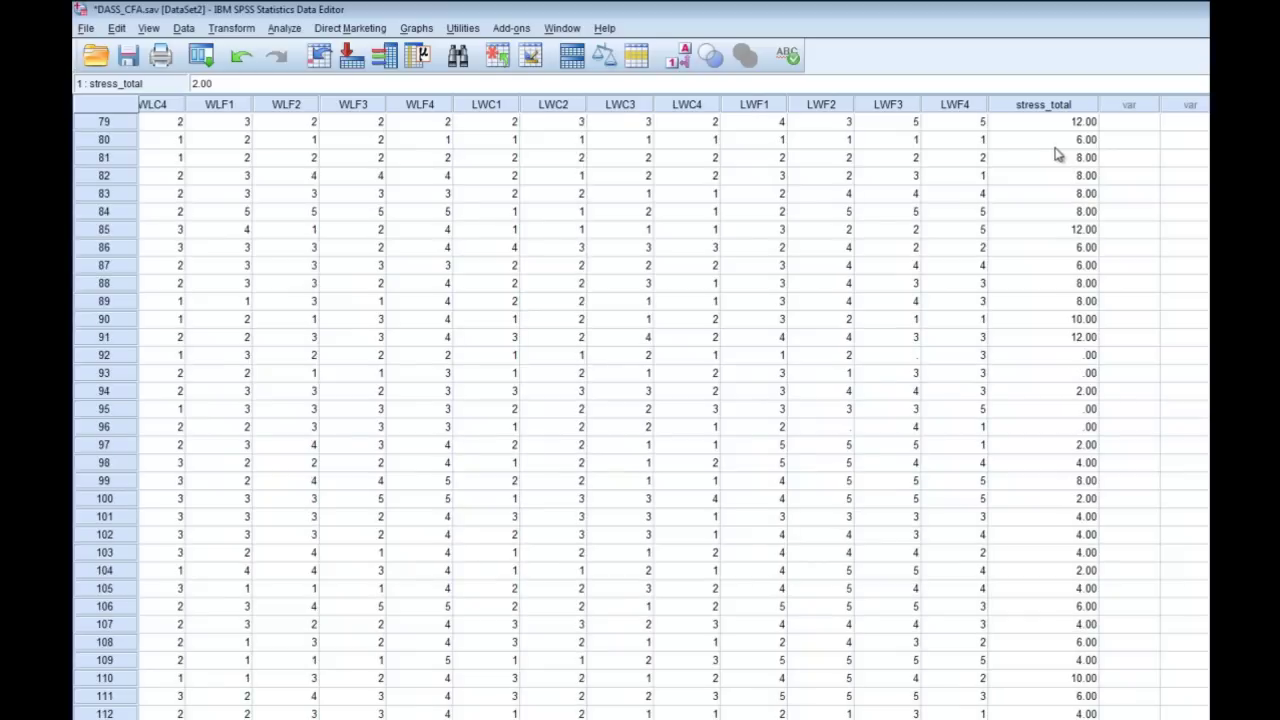
scroll(1050, 217, down, 17)
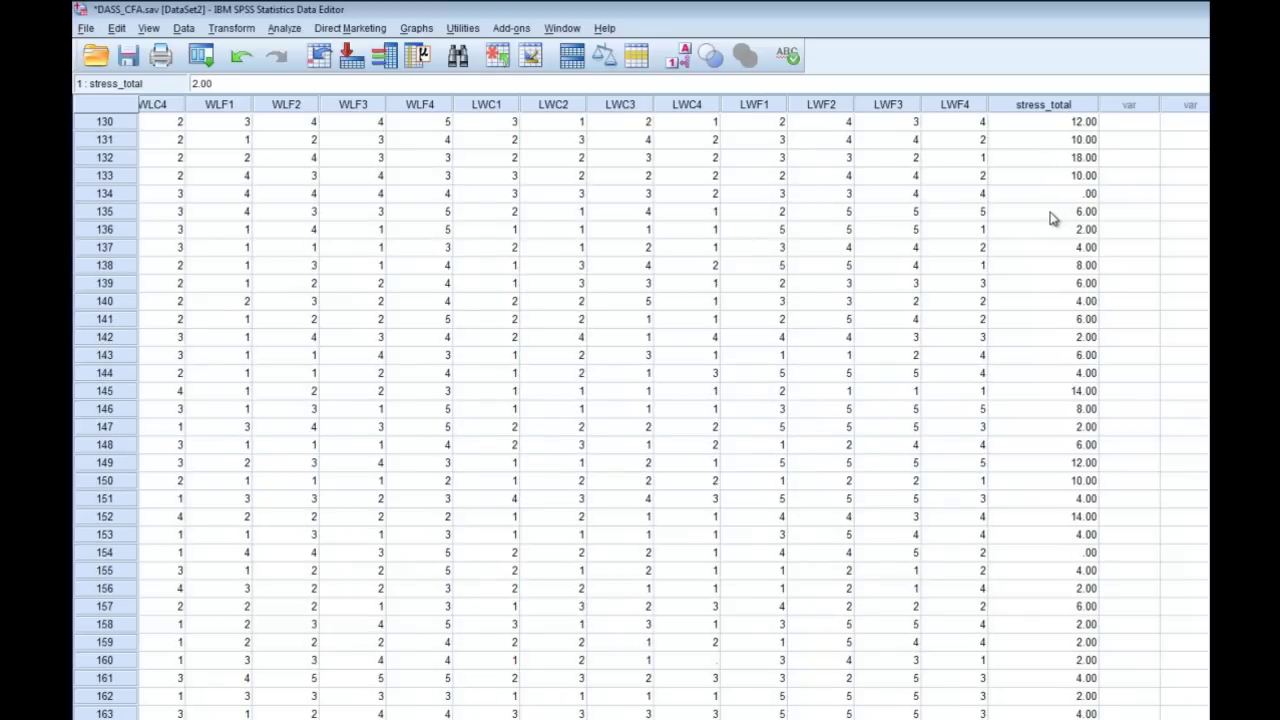
scroll(1048, 322, down, 3)
scroll(1048, 322, down, 4)
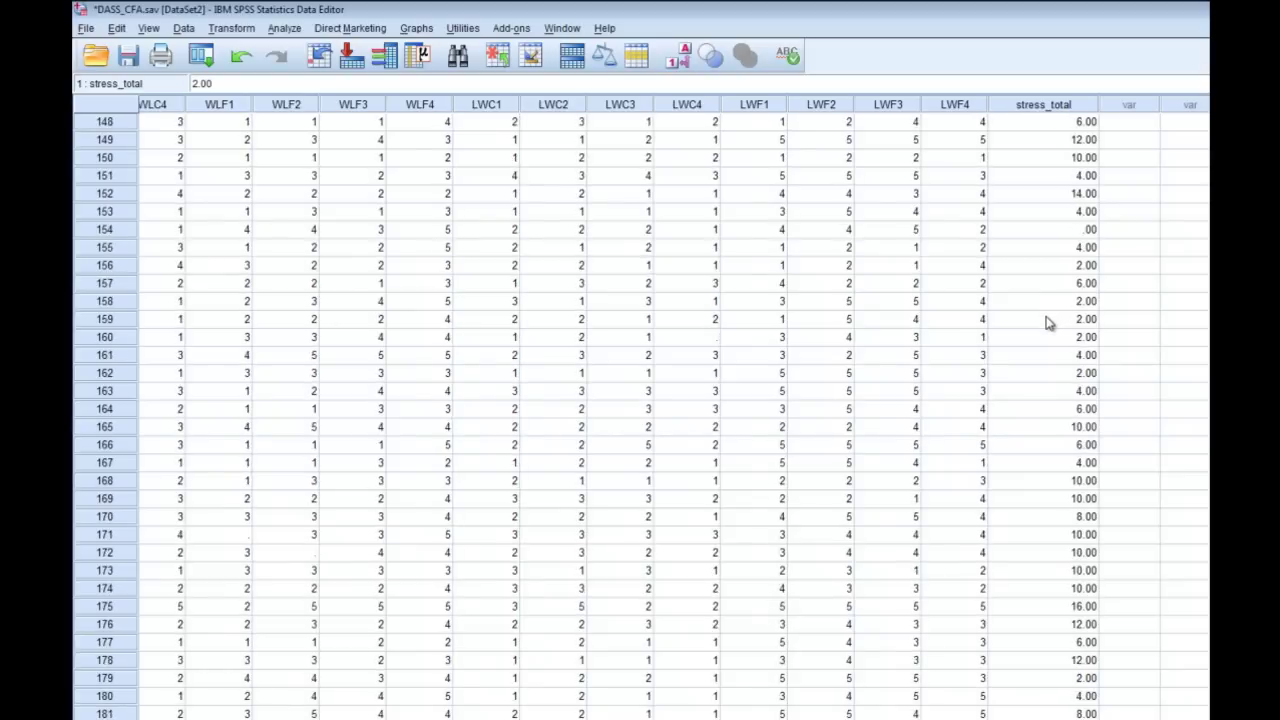
scroll(1048, 322, down, 4)
scroll(1048, 324, down, 2)
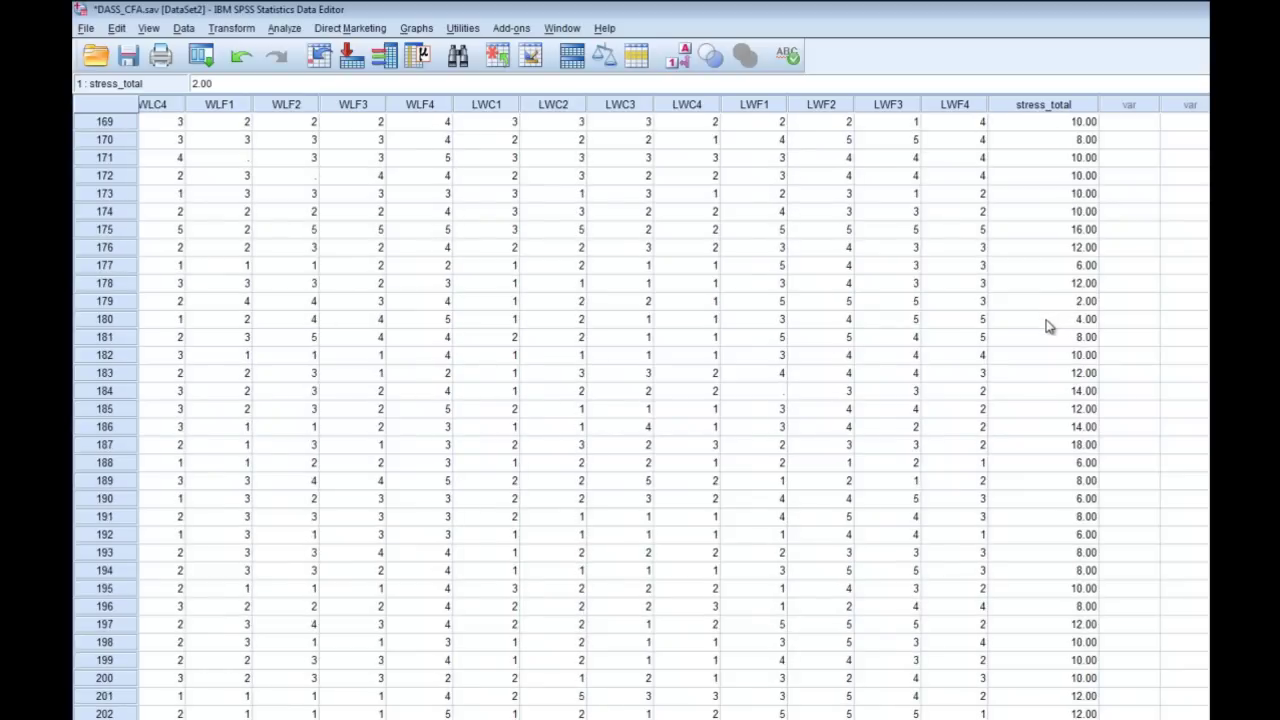
scroll(1048, 326, down, 4)
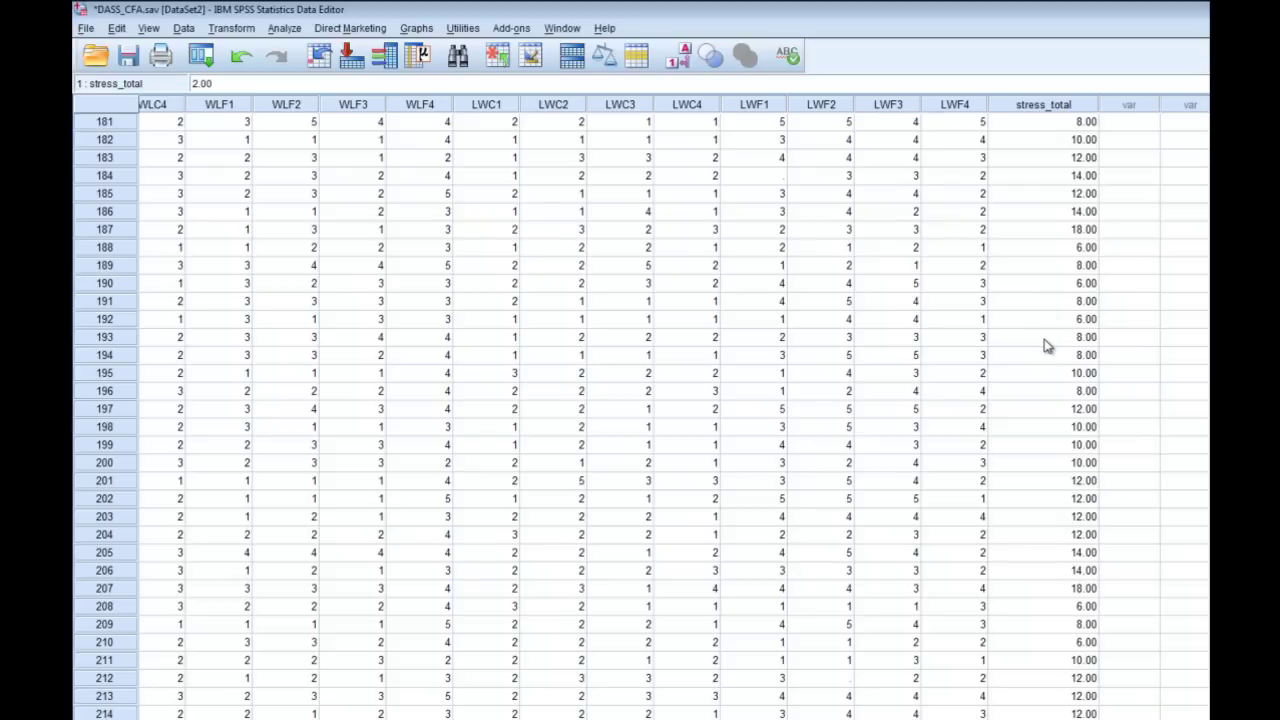
scroll(1046, 344, down, 2)
scroll(1046, 344, down, 1)
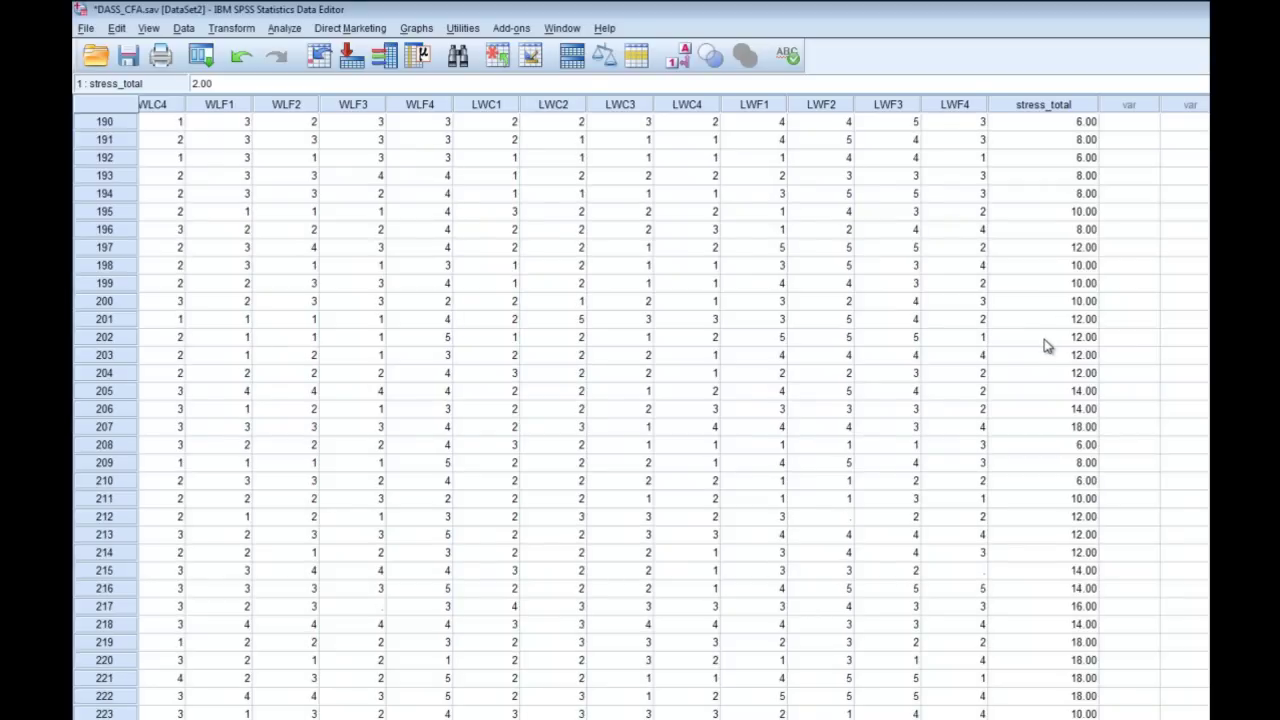
scroll(1046, 345, down, 3)
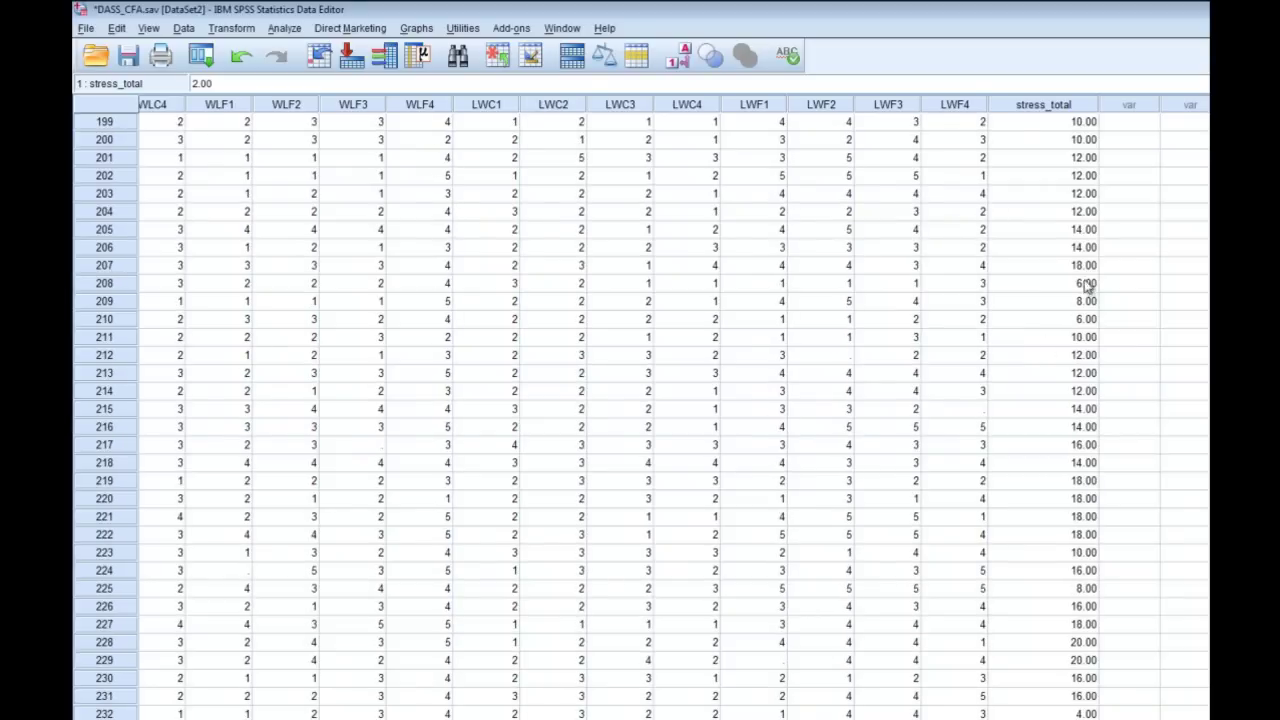
click(1086, 266)
scroll(1056, 319, down, 1)
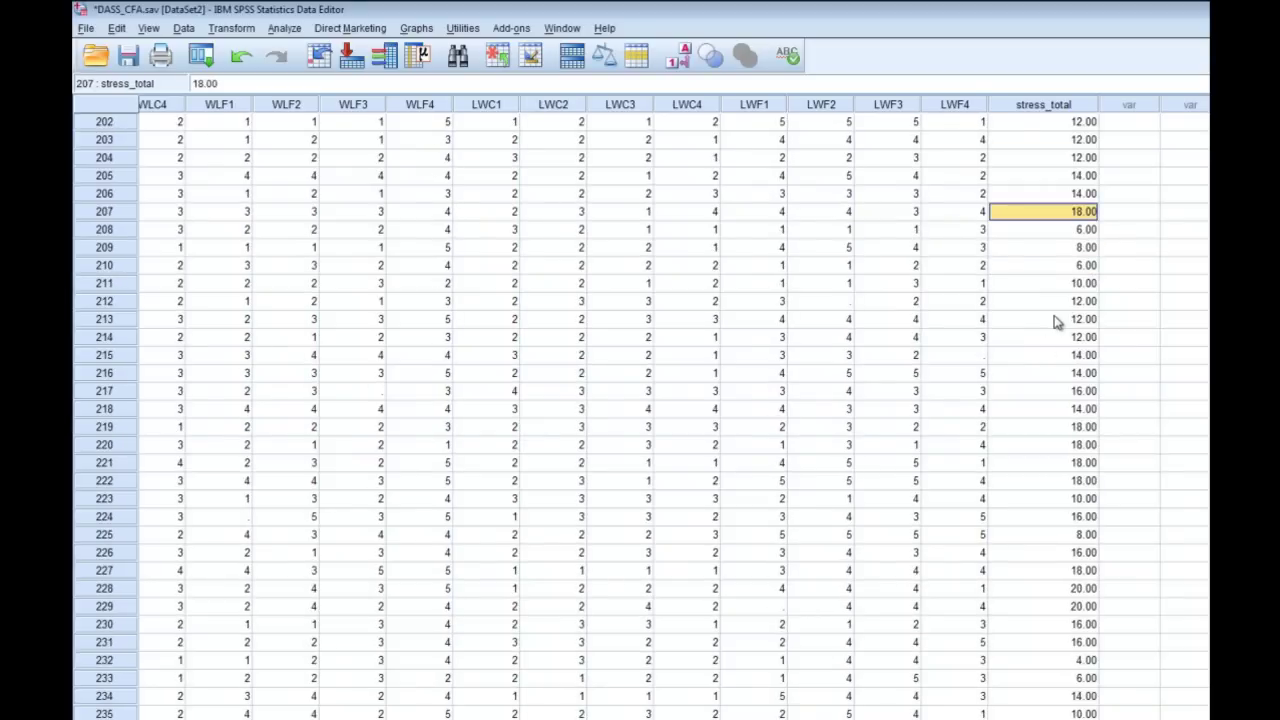
scroll(1056, 320, down, 2)
scroll(1064, 468, down, 1)
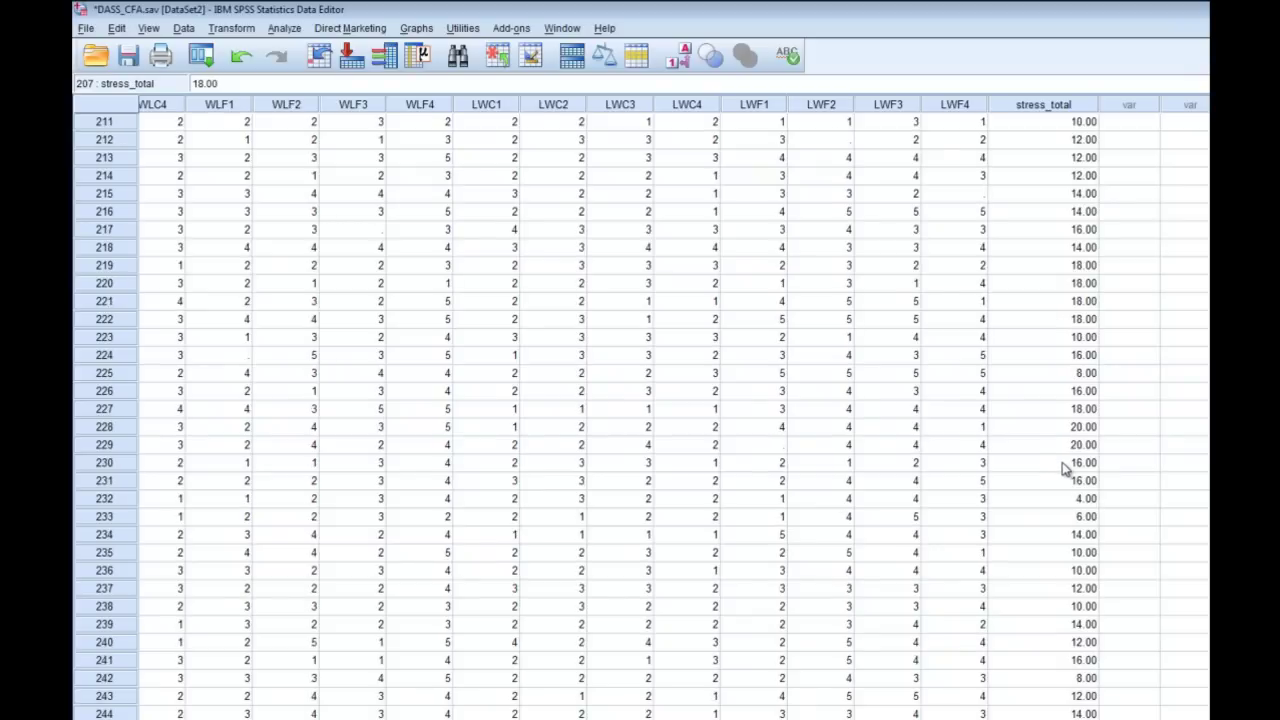
scroll(1064, 468, down, 6)
scroll(1063, 466, down, 15)
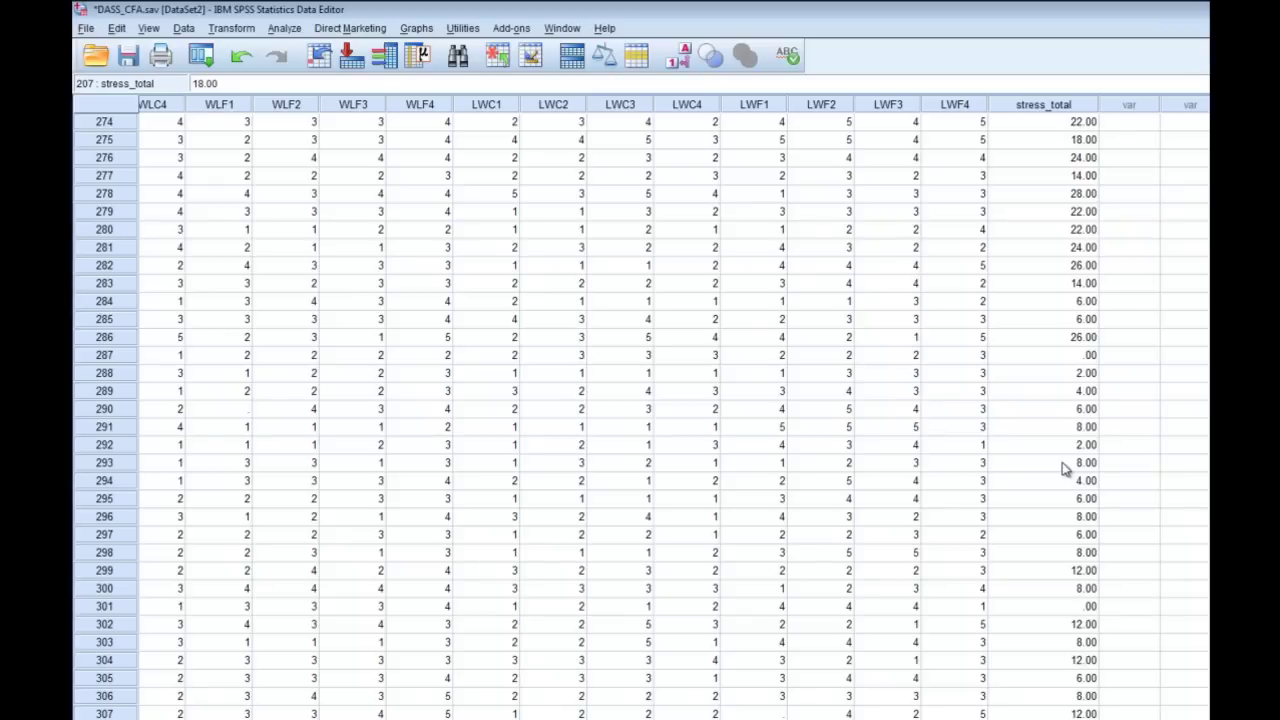
scroll(1064, 468, up, 20)
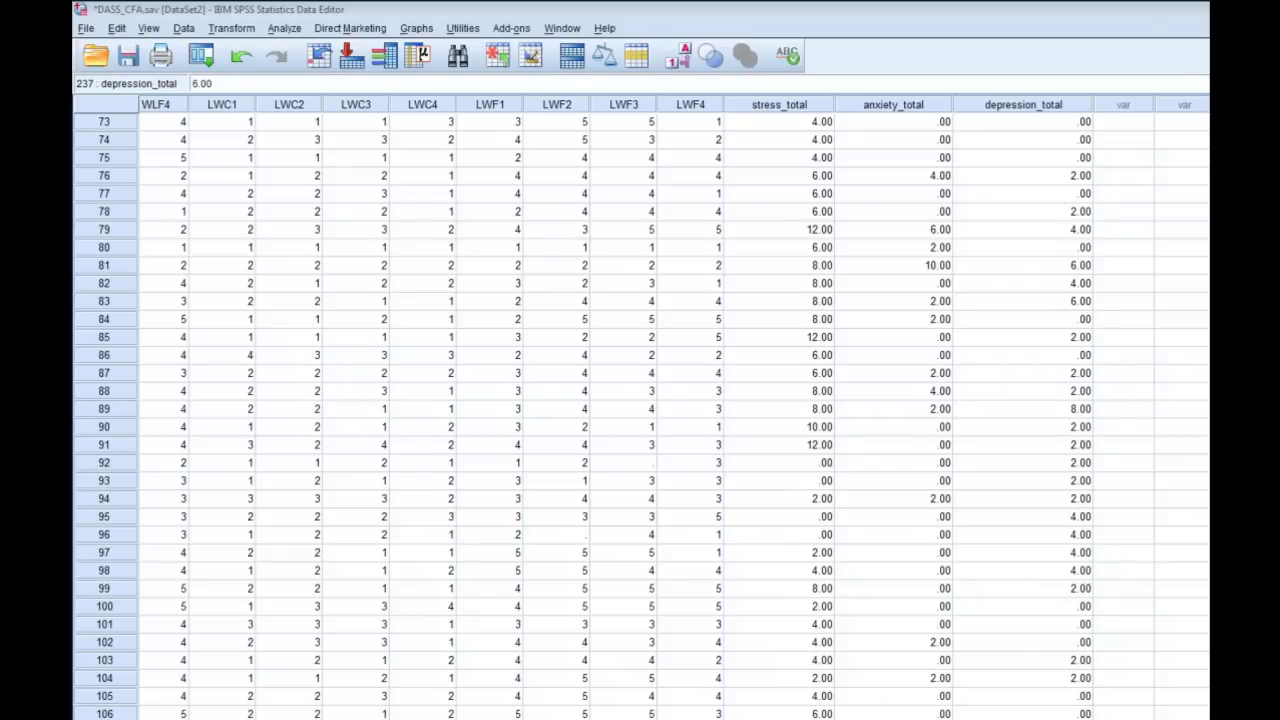
click(952, 510)
click(1005, 502)
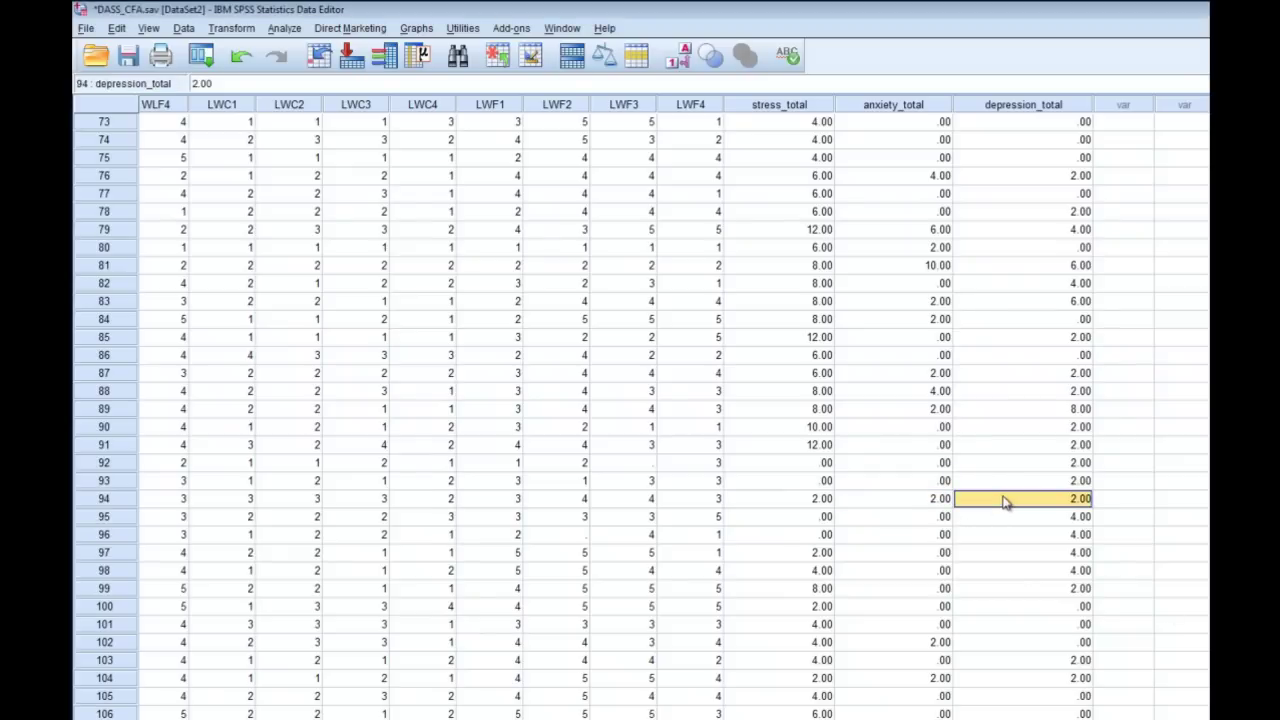
scroll(1005, 502, down, 2)
click(1004, 499)
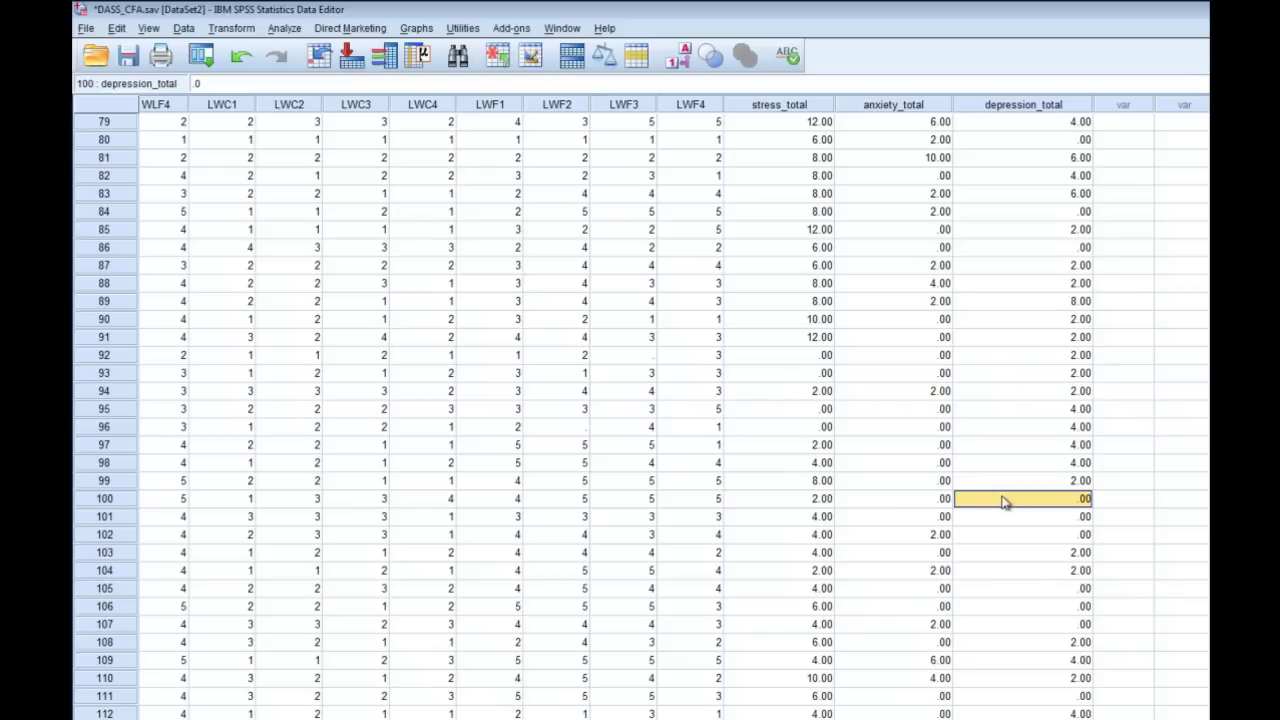
click(876, 497)
click(820, 498)
scroll(815, 497, down, 2)
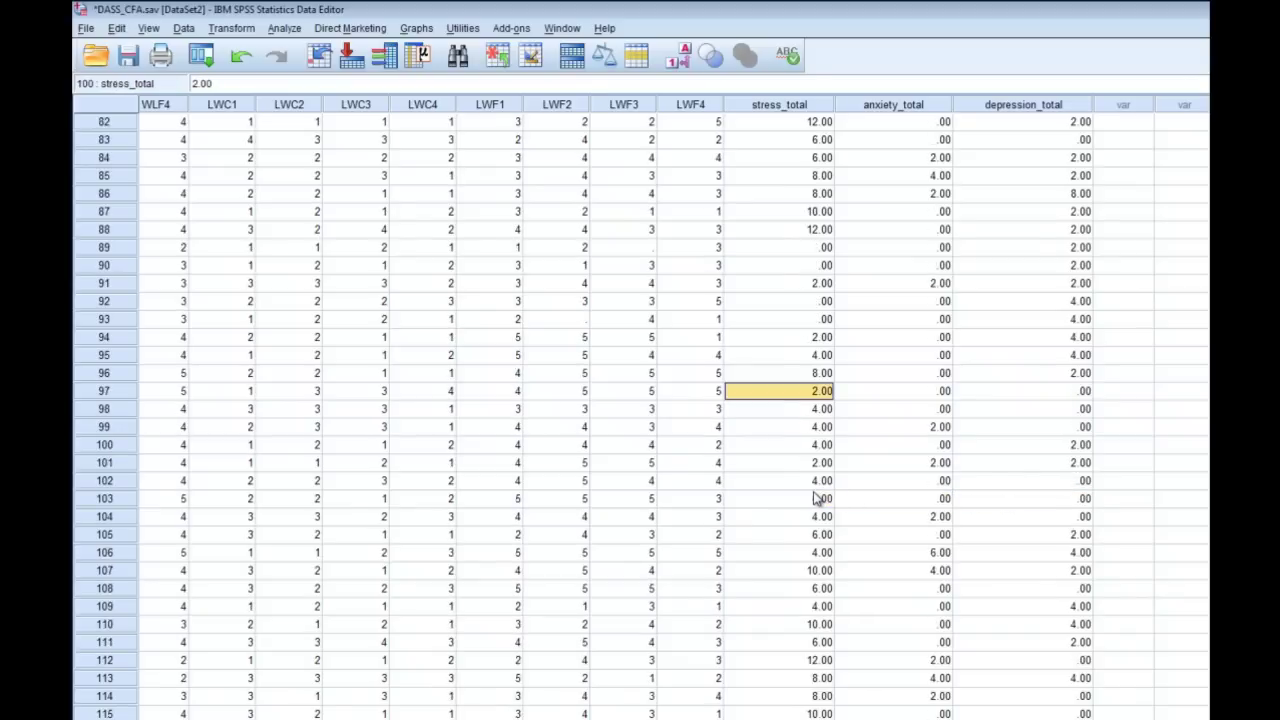
scroll(815, 498, down, 7)
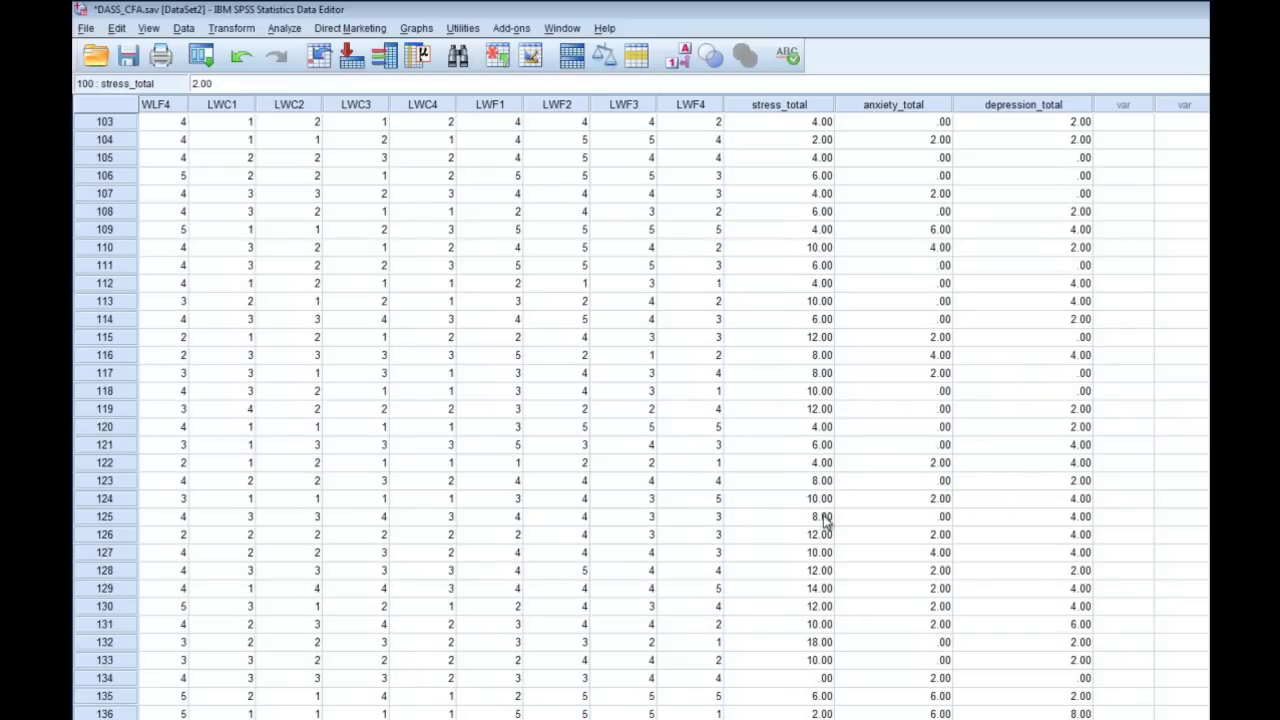
click(822, 552)
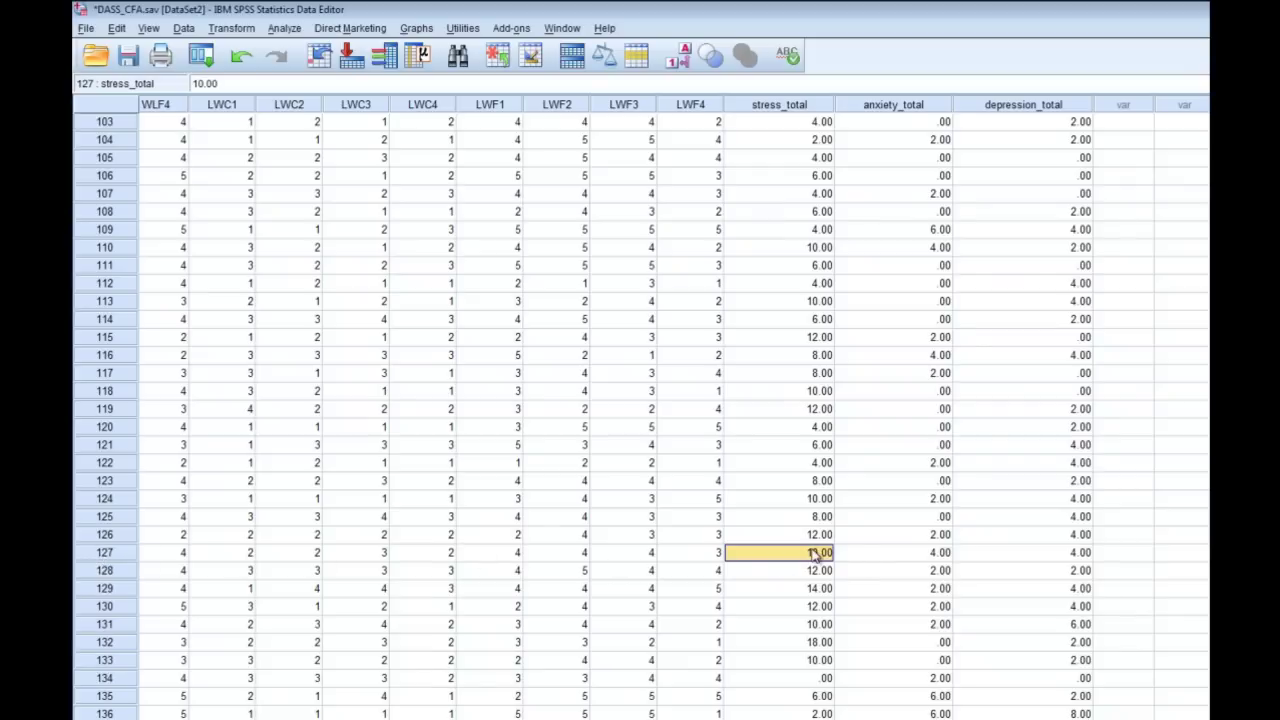
click(870, 557)
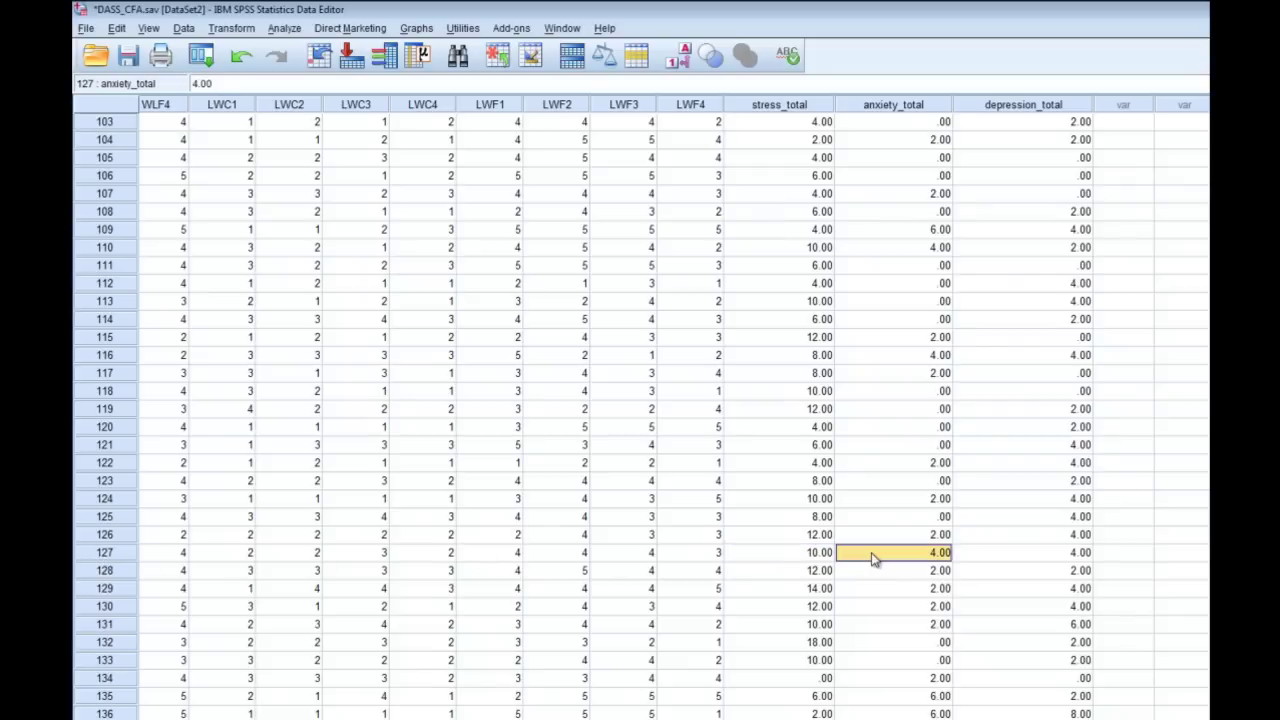
click(1008, 558)
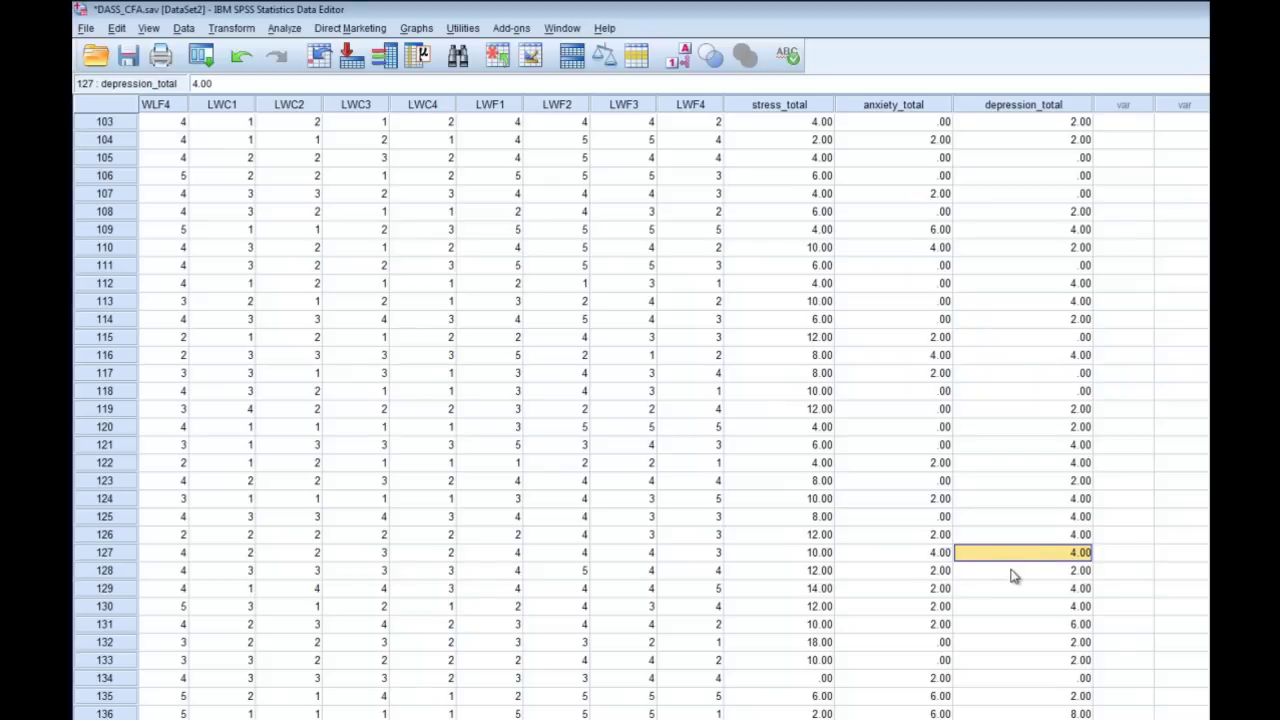
click(1012, 574)
click(931, 574)
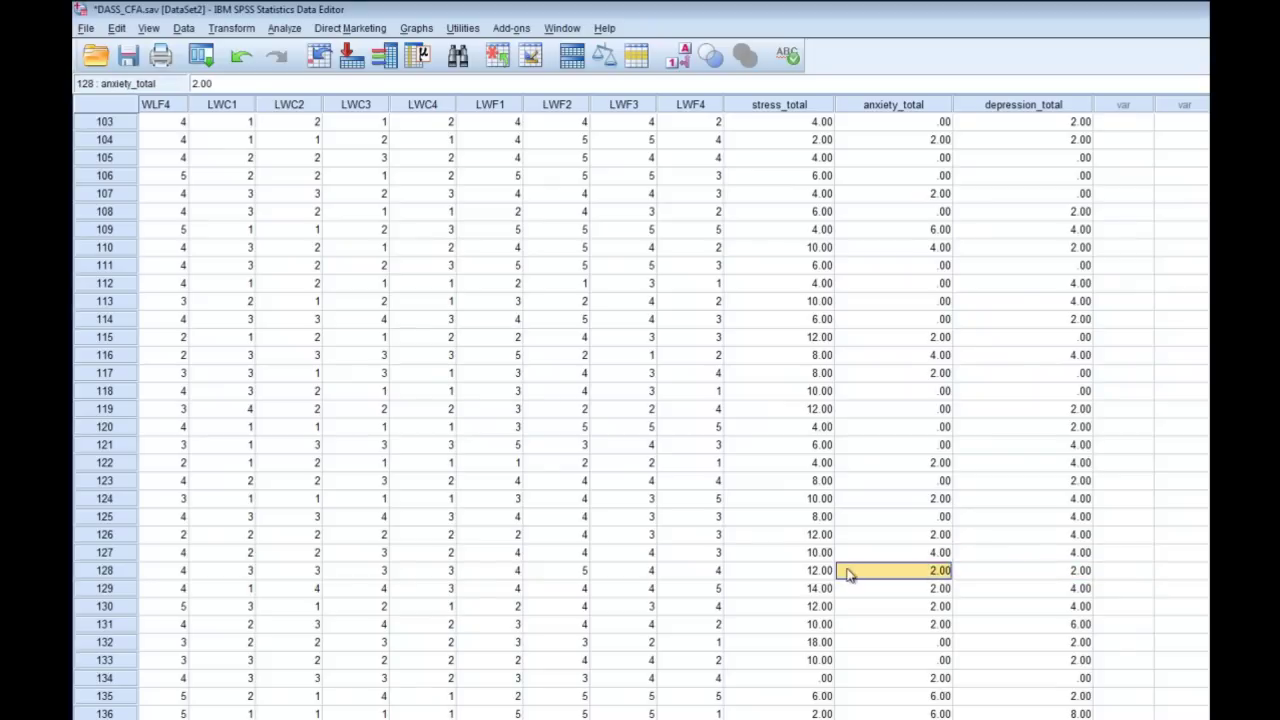
click(810, 574)
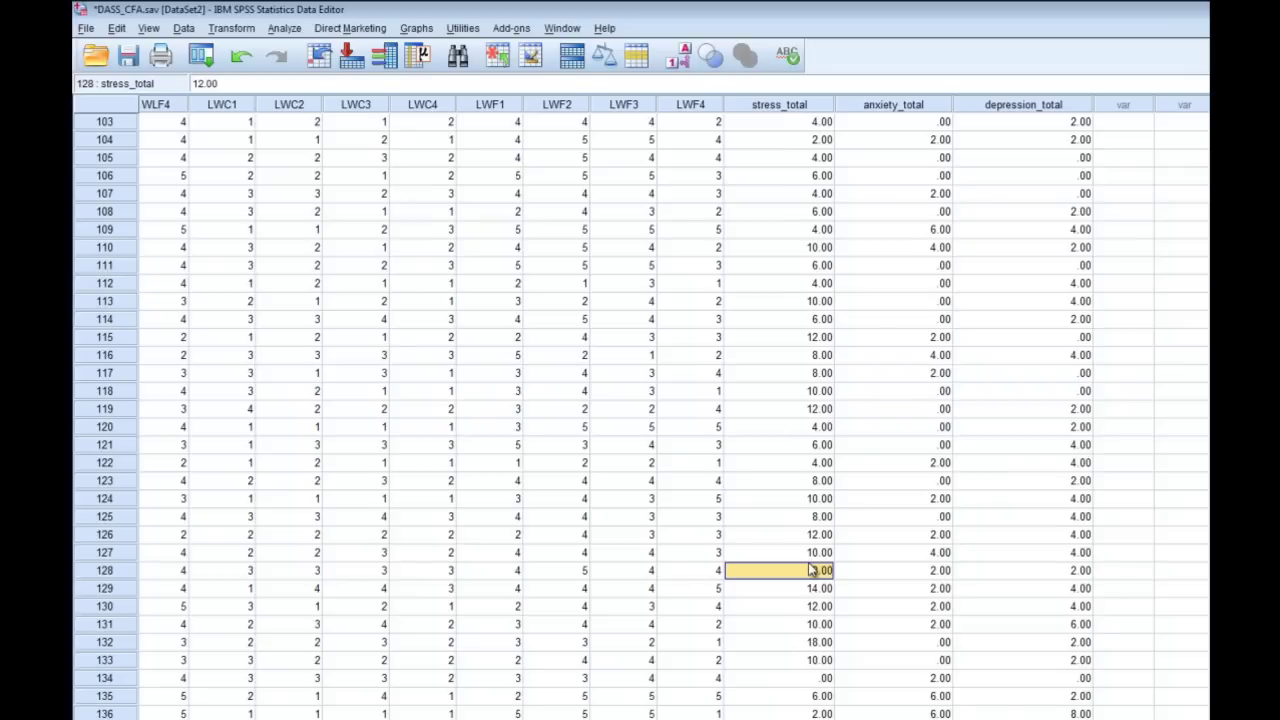
click(877, 572)
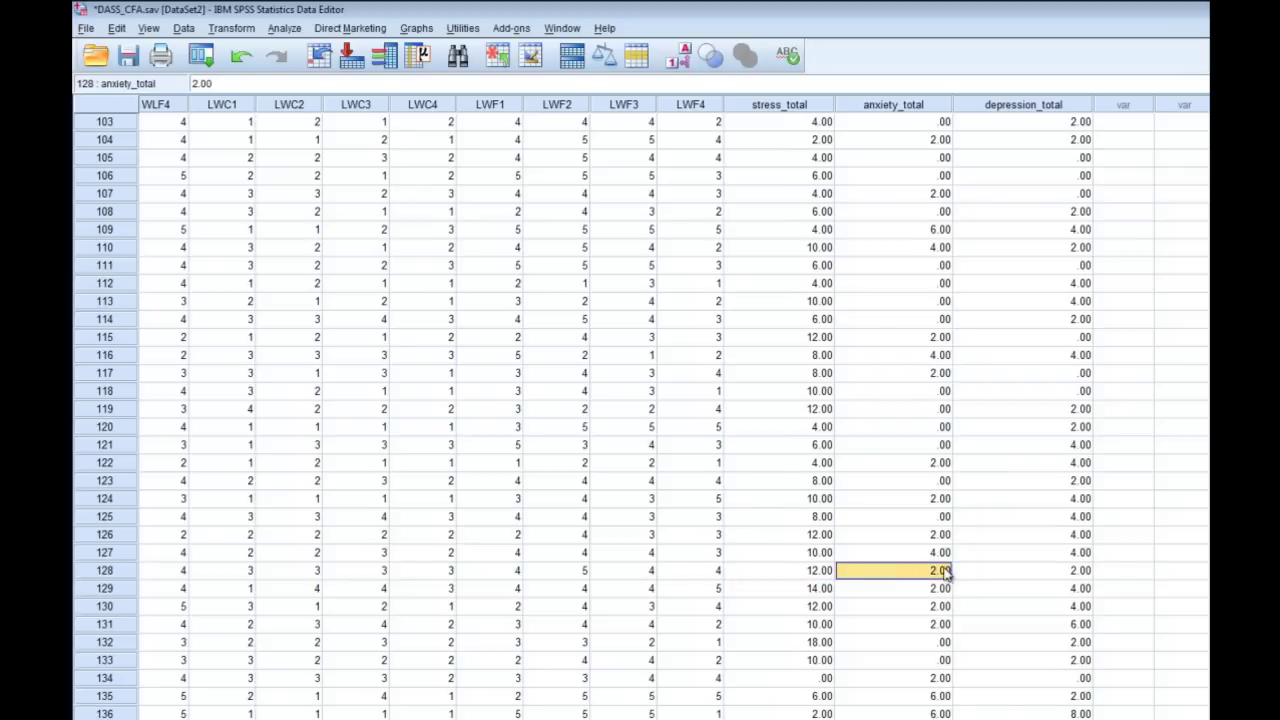
click(966, 572)
click(920, 553)
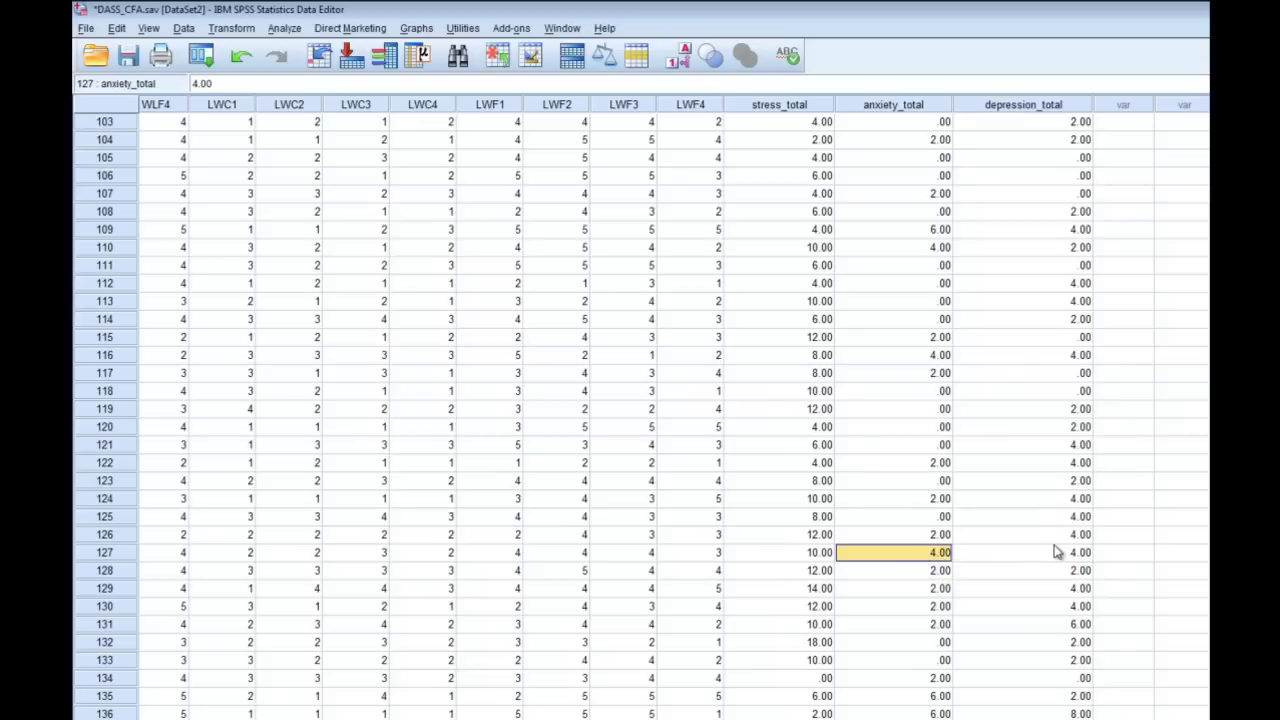
click(1027, 520)
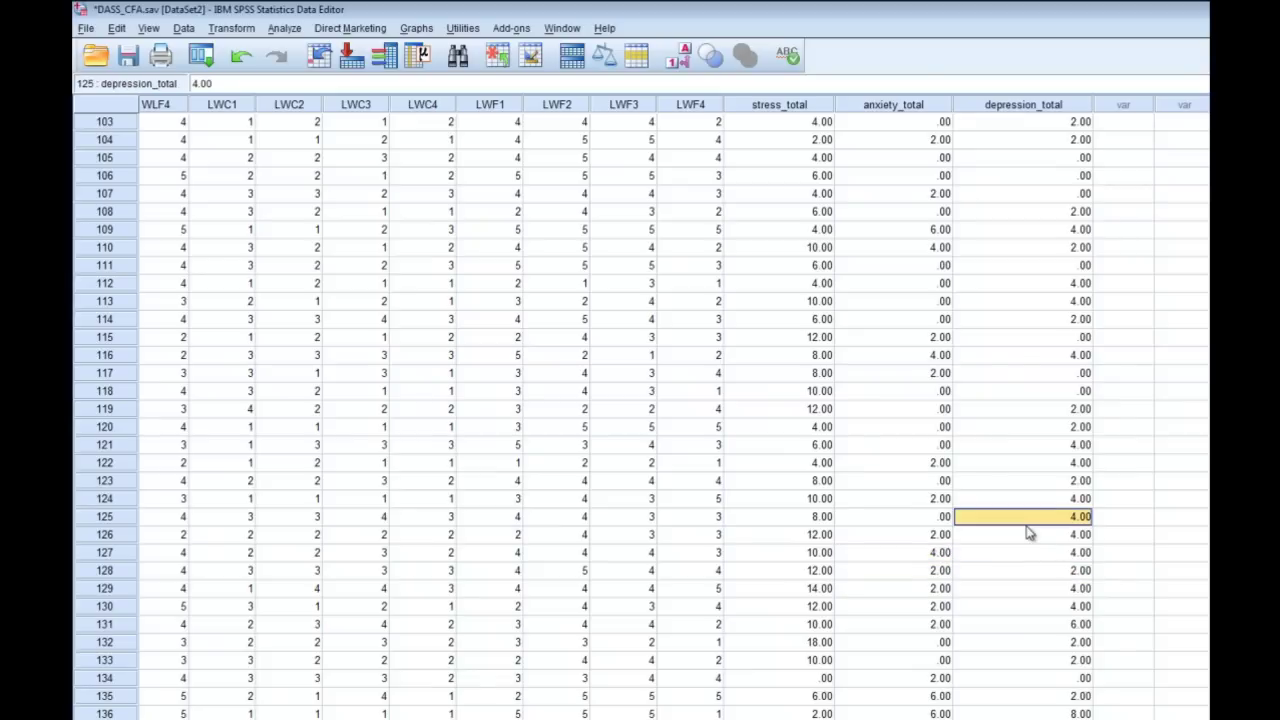
Start a Frequencies analysis with stress_total, anxiety_total and depression_total as variables.
click(290, 30)
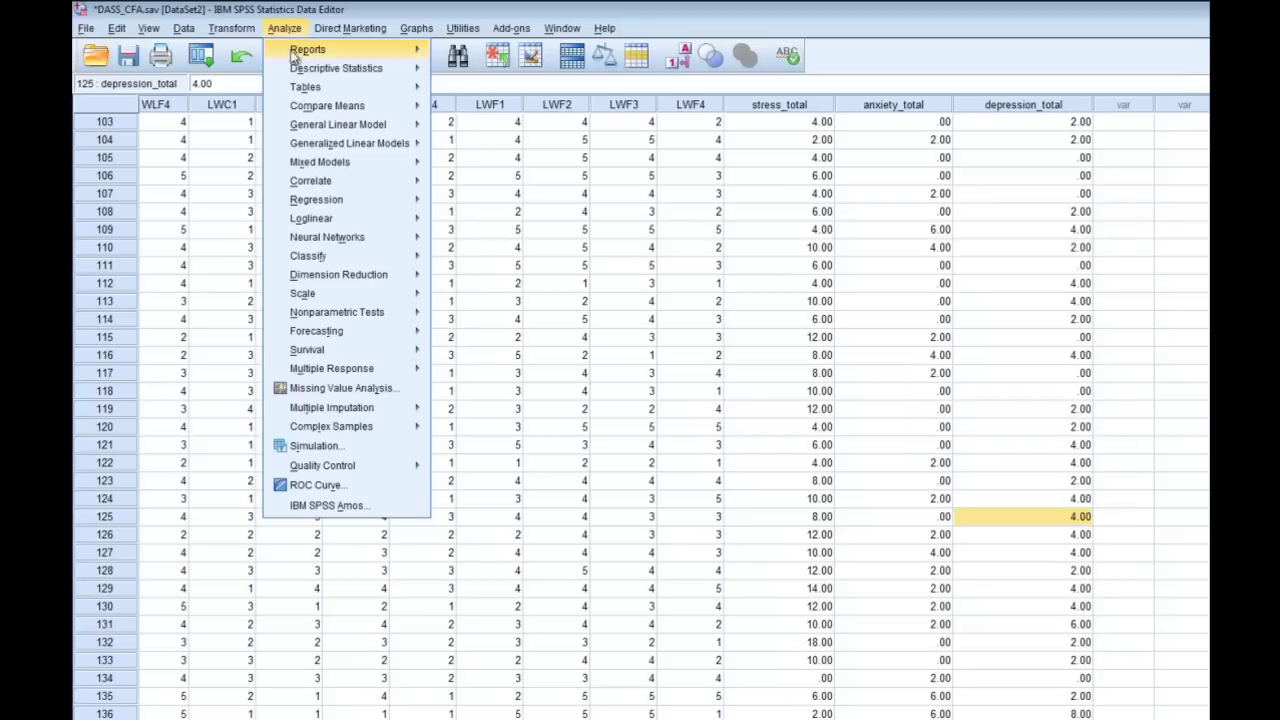
mouse_move(303, 67)
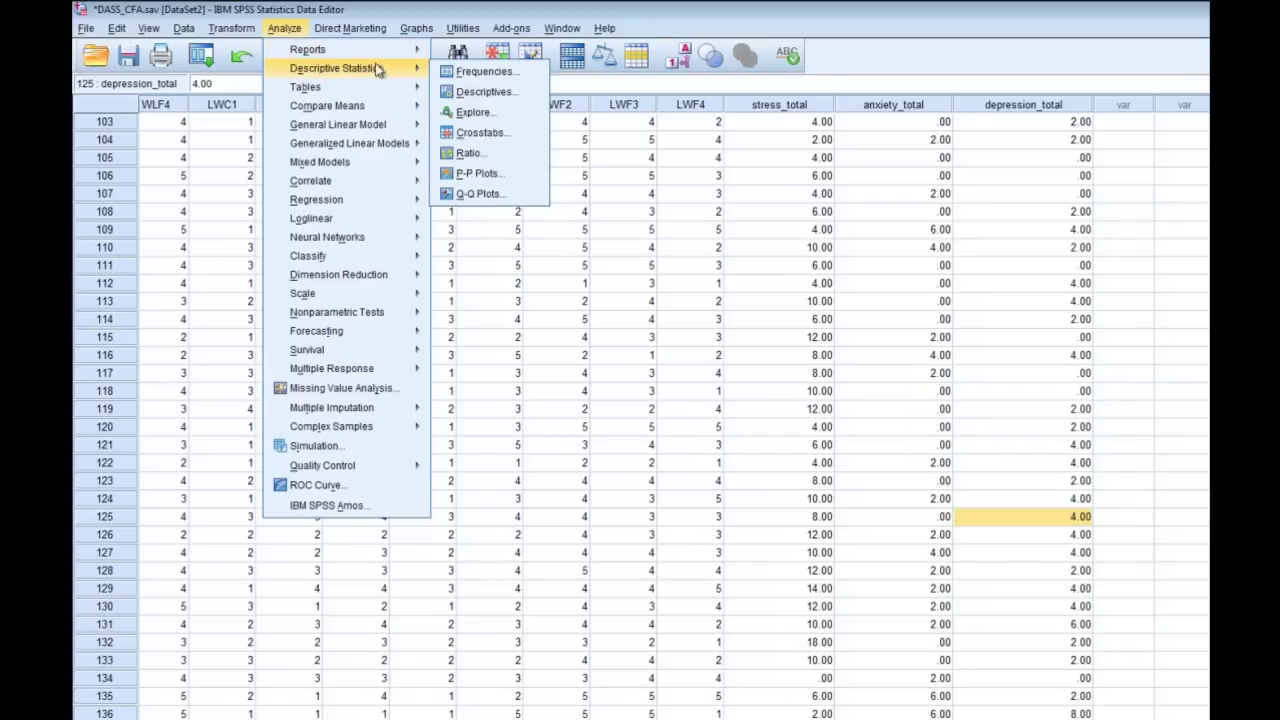
click(460, 71)
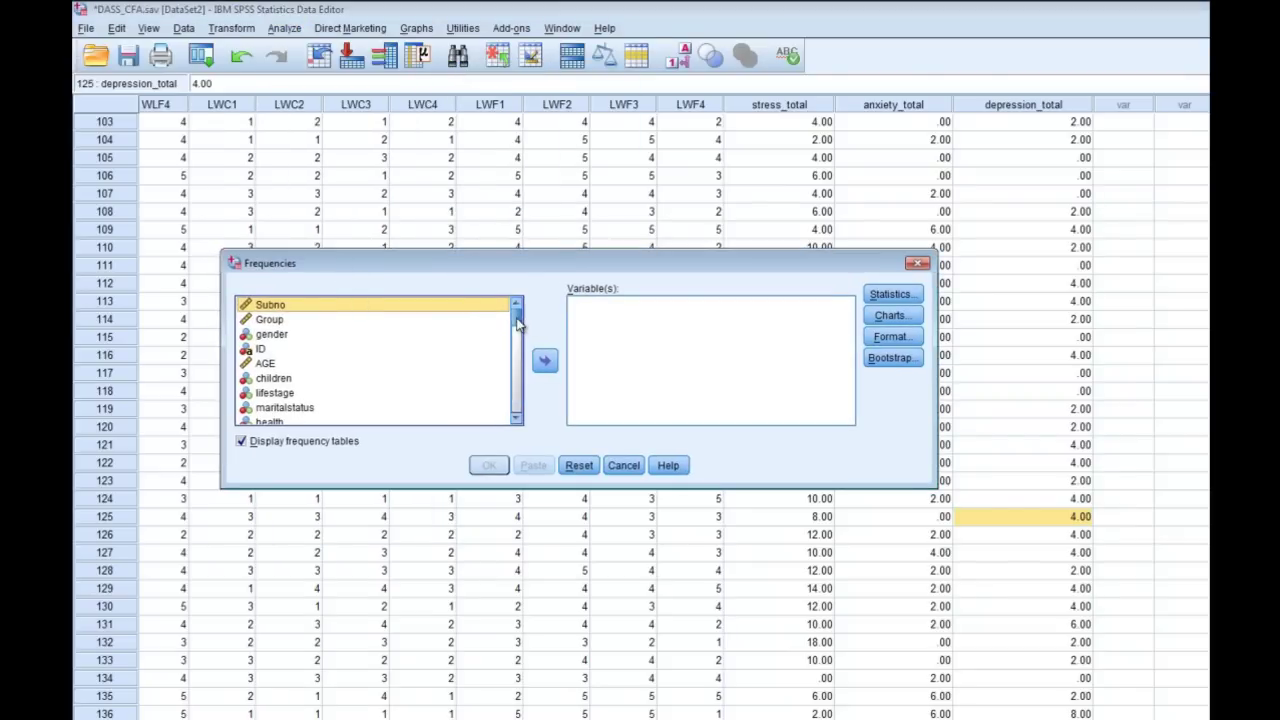
click(516, 347)
drag(516, 347, 520, 417)
click(304, 390)
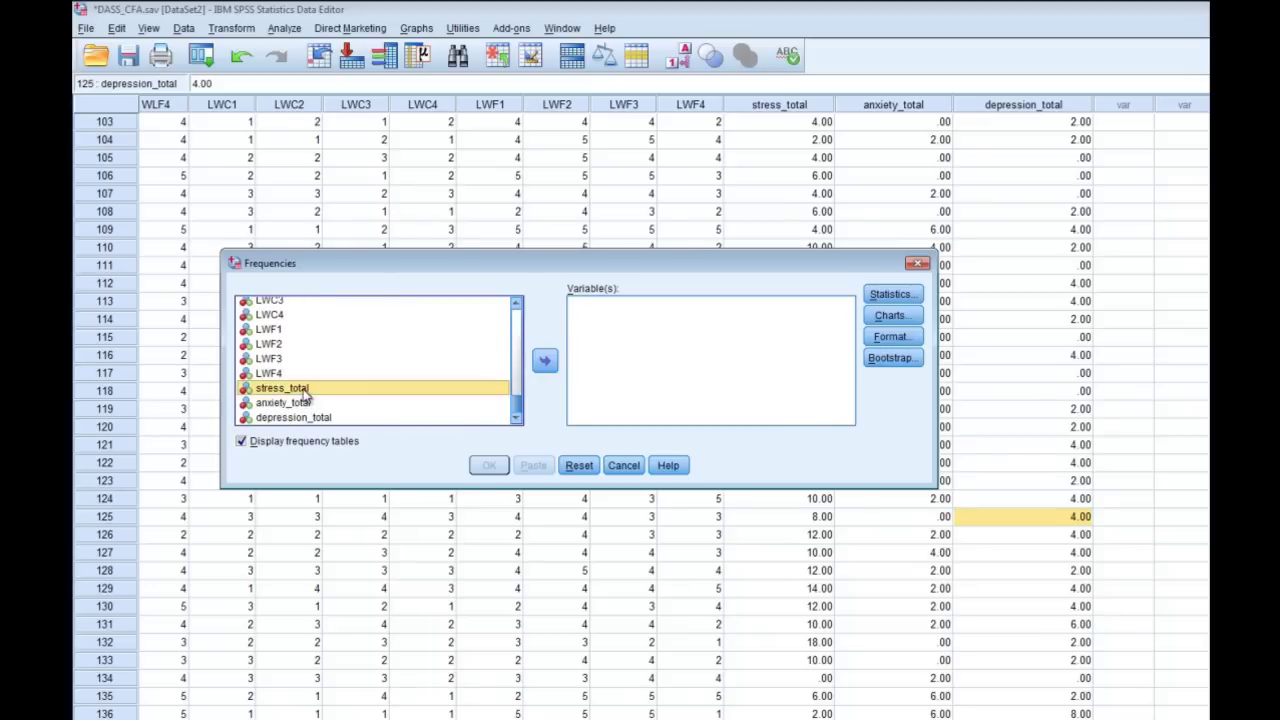
key(shift+Down)
key(shift+Down)
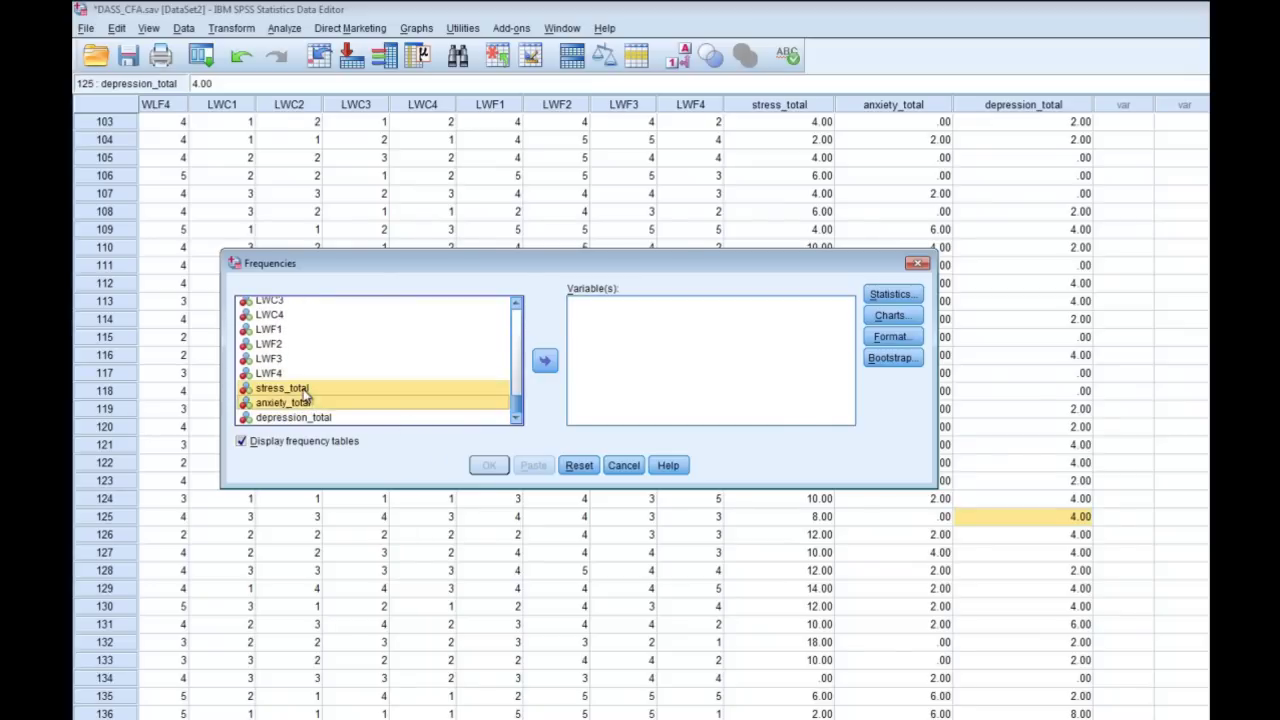
click(544, 363)
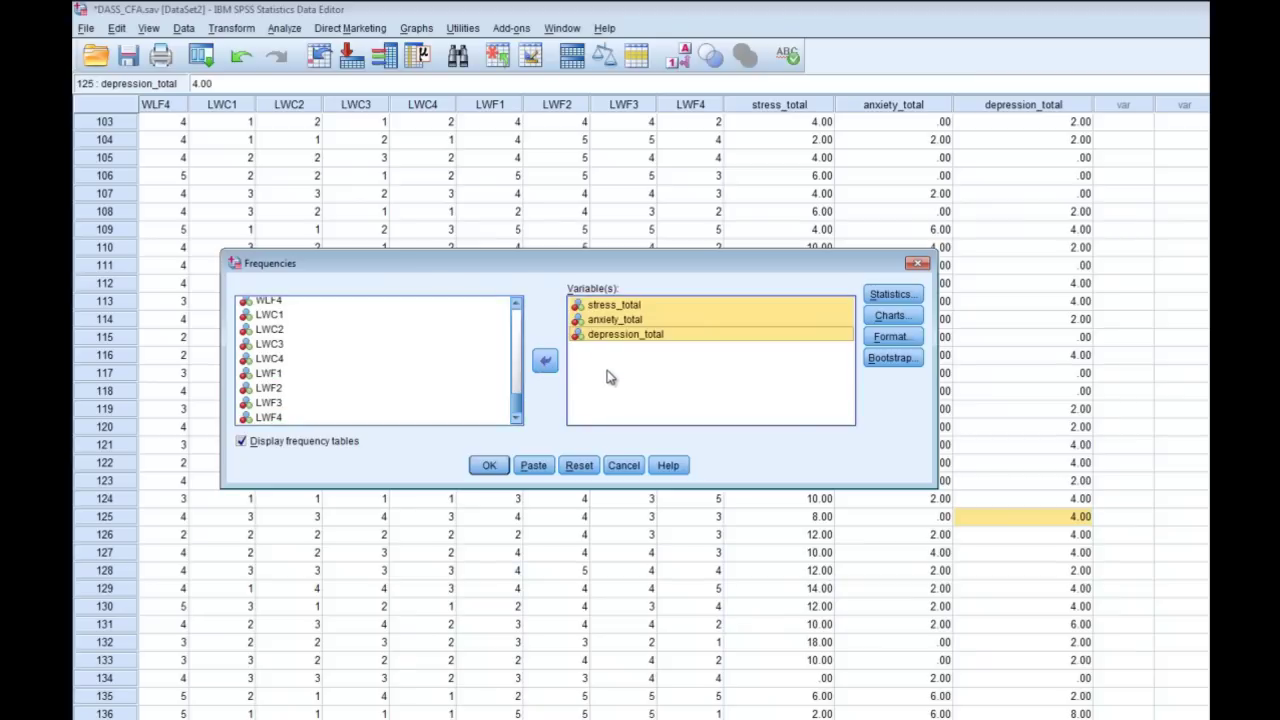
Request the mean and standard deviation, then run the Frequencies analysis.
click(895, 300)
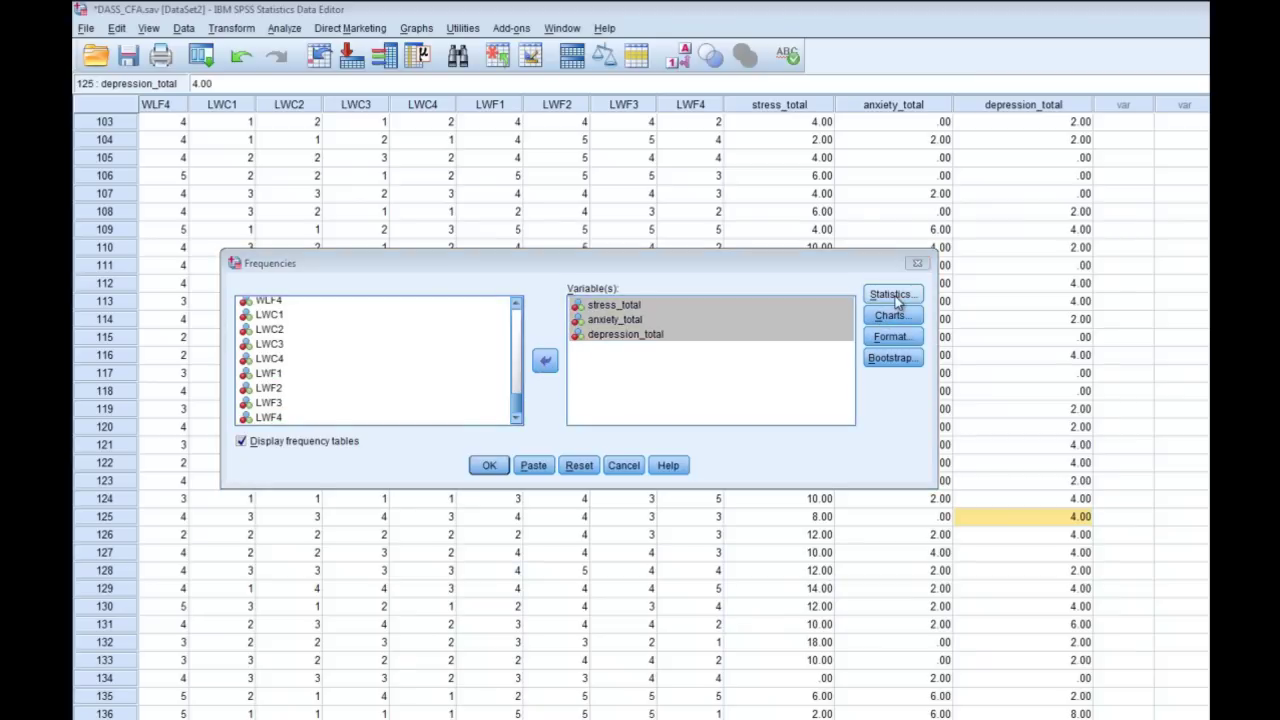
drag(484, 289, 489, 302)
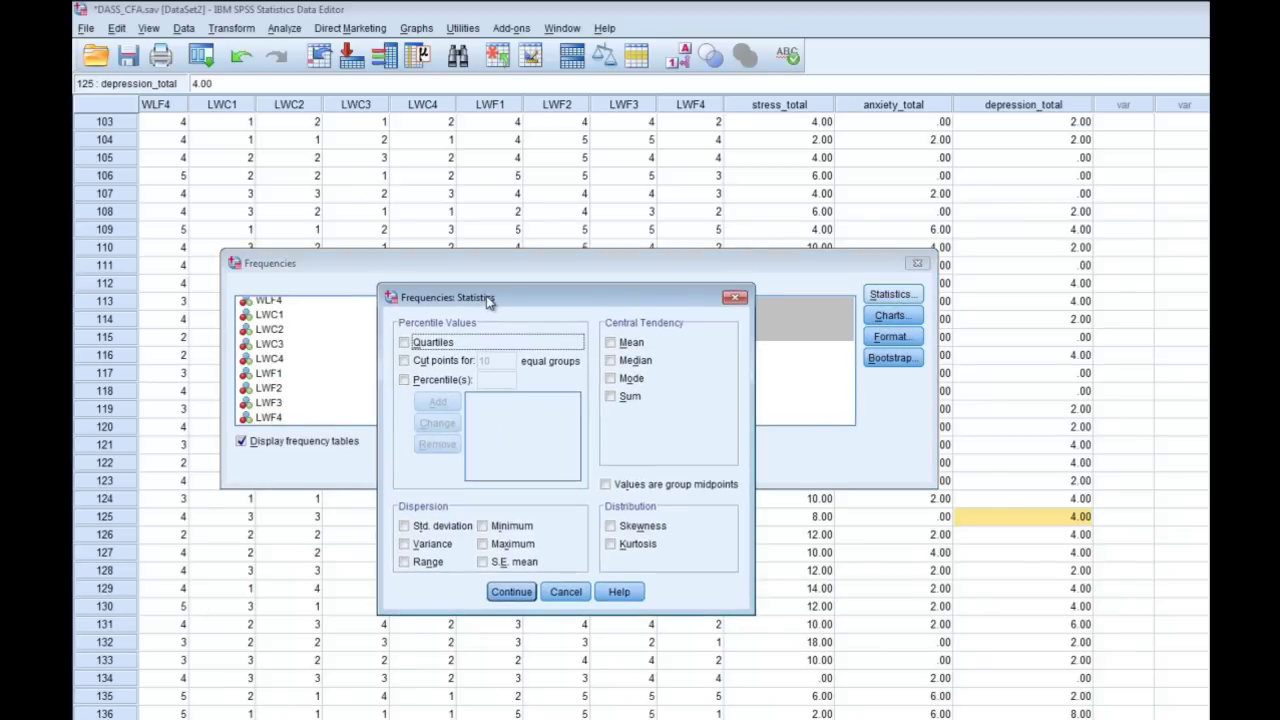
click(611, 343)
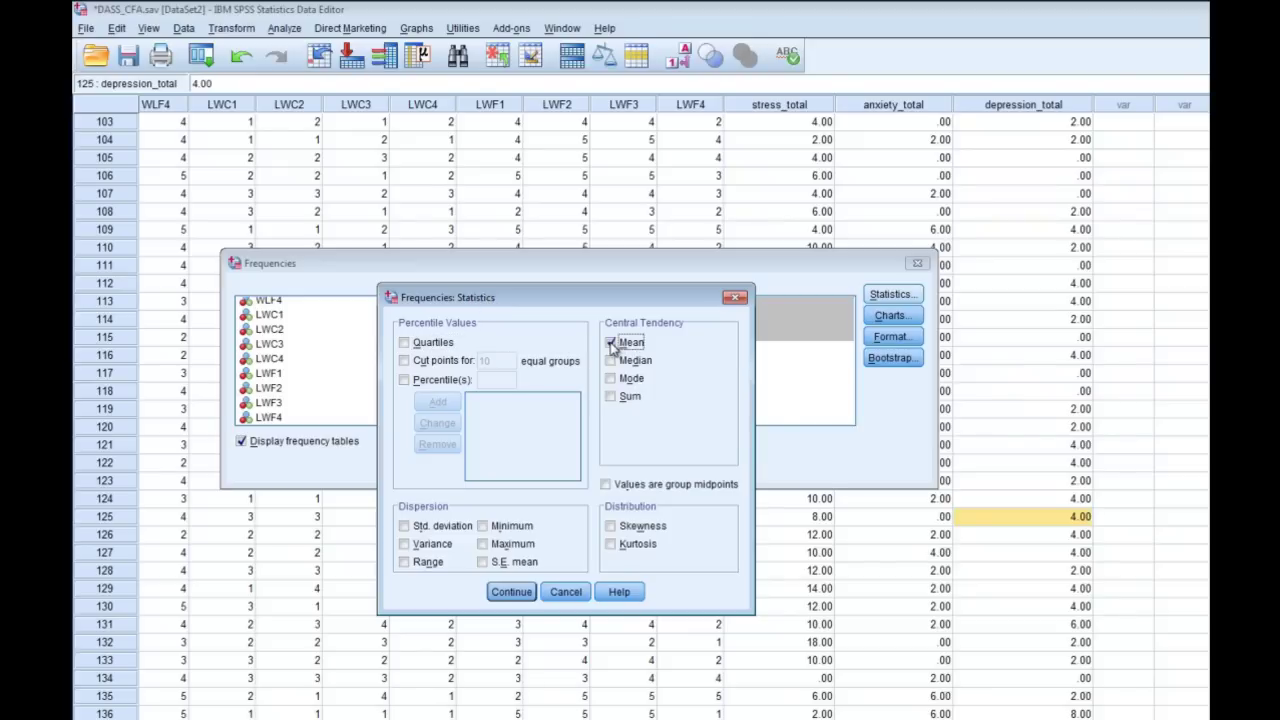
click(405, 526)
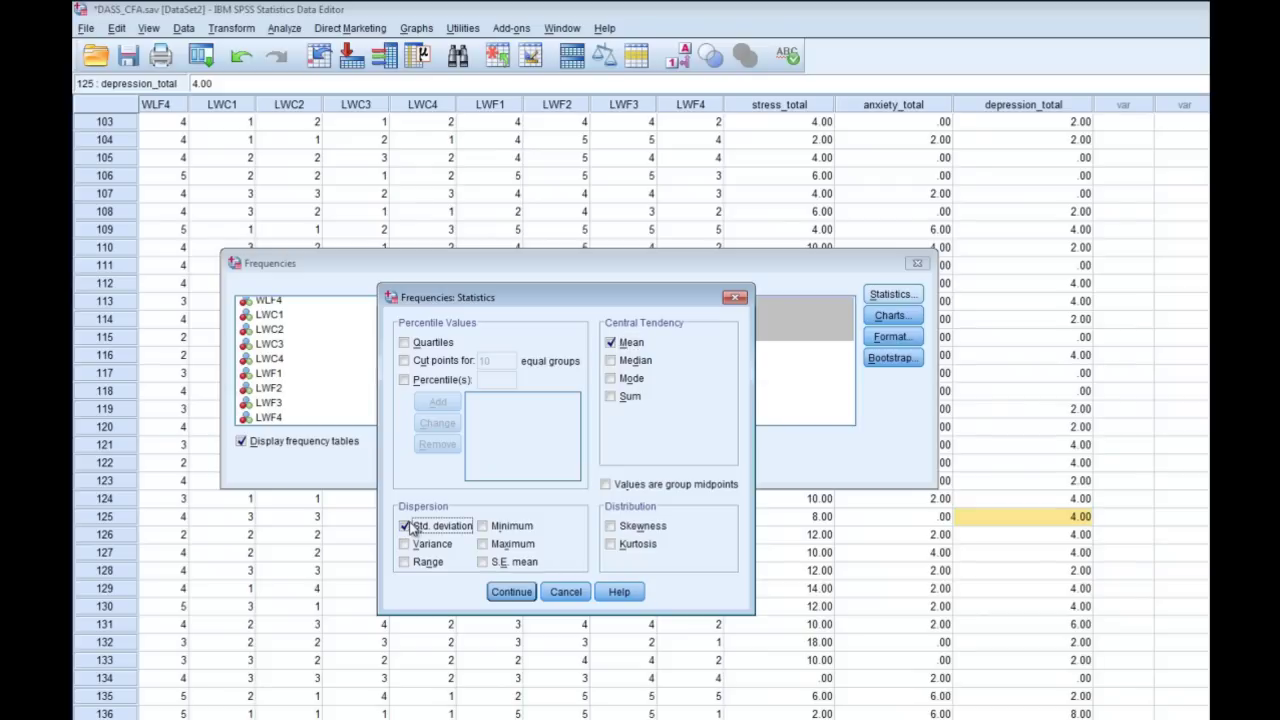
click(511, 592)
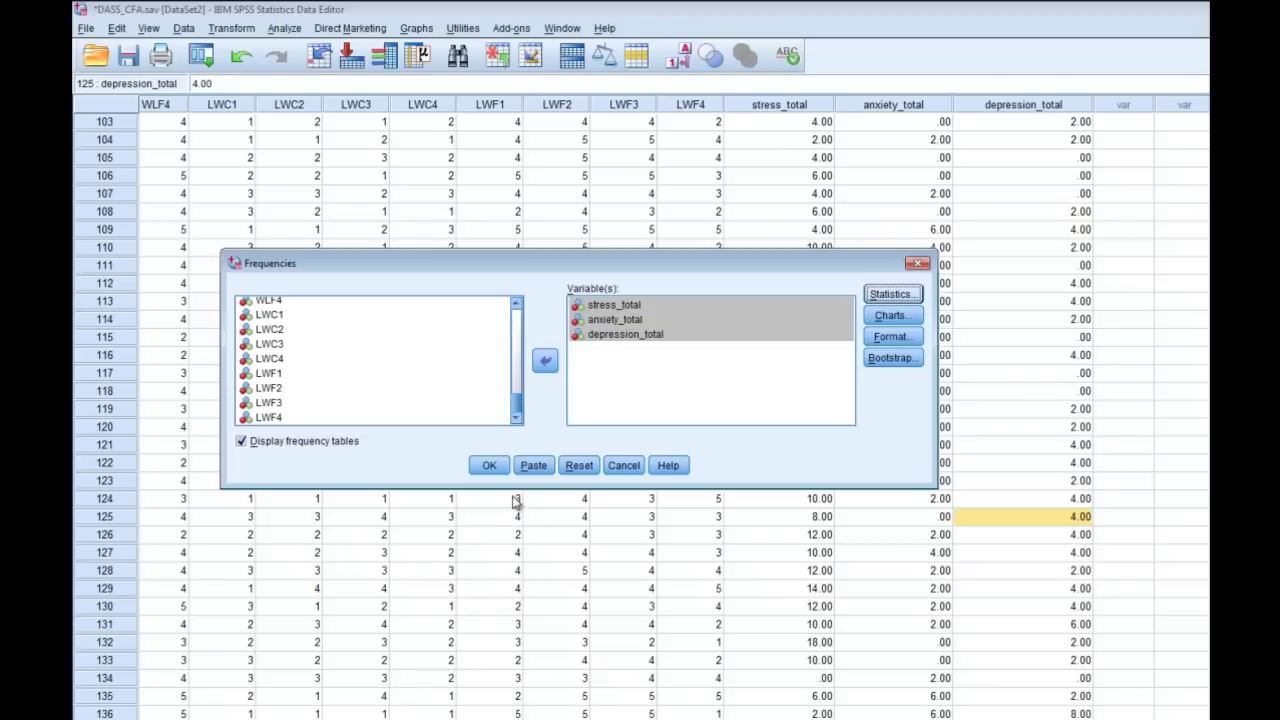
click(491, 467)
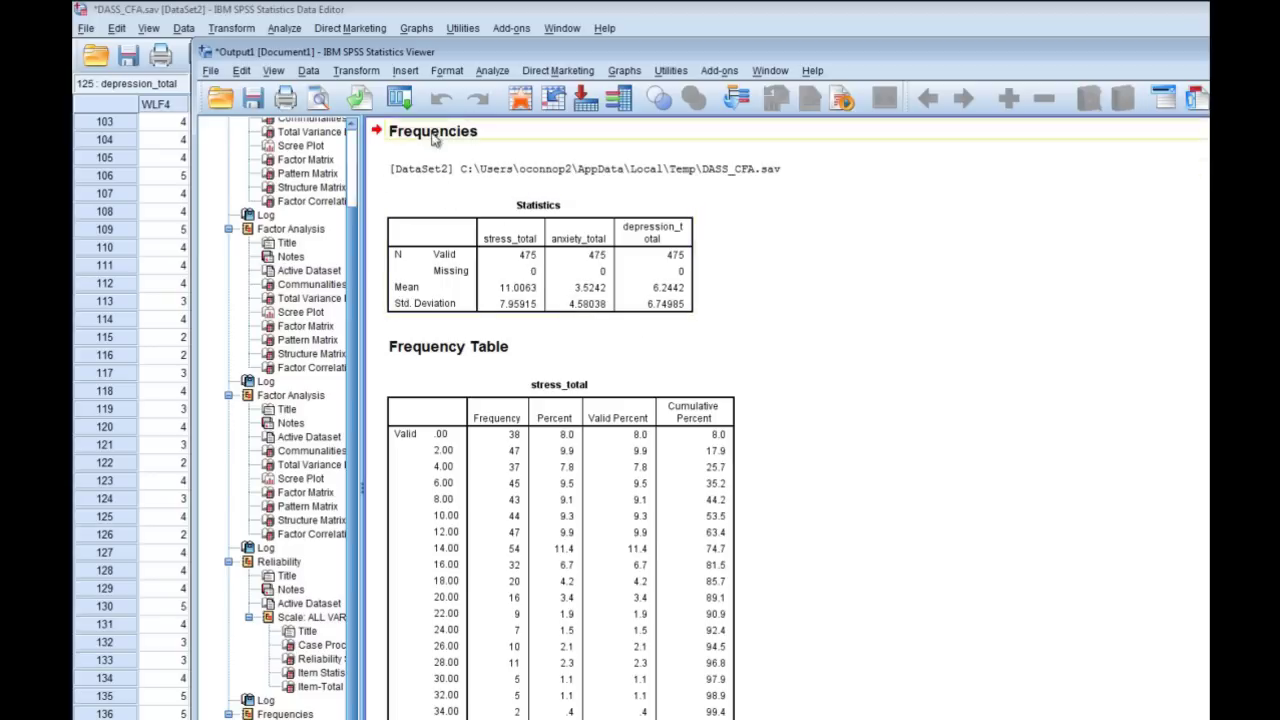
Review the SDs 7.95915, 4.58038 and 6.74985 in the output, then bring up the Analyze menu.
click(489, 71)
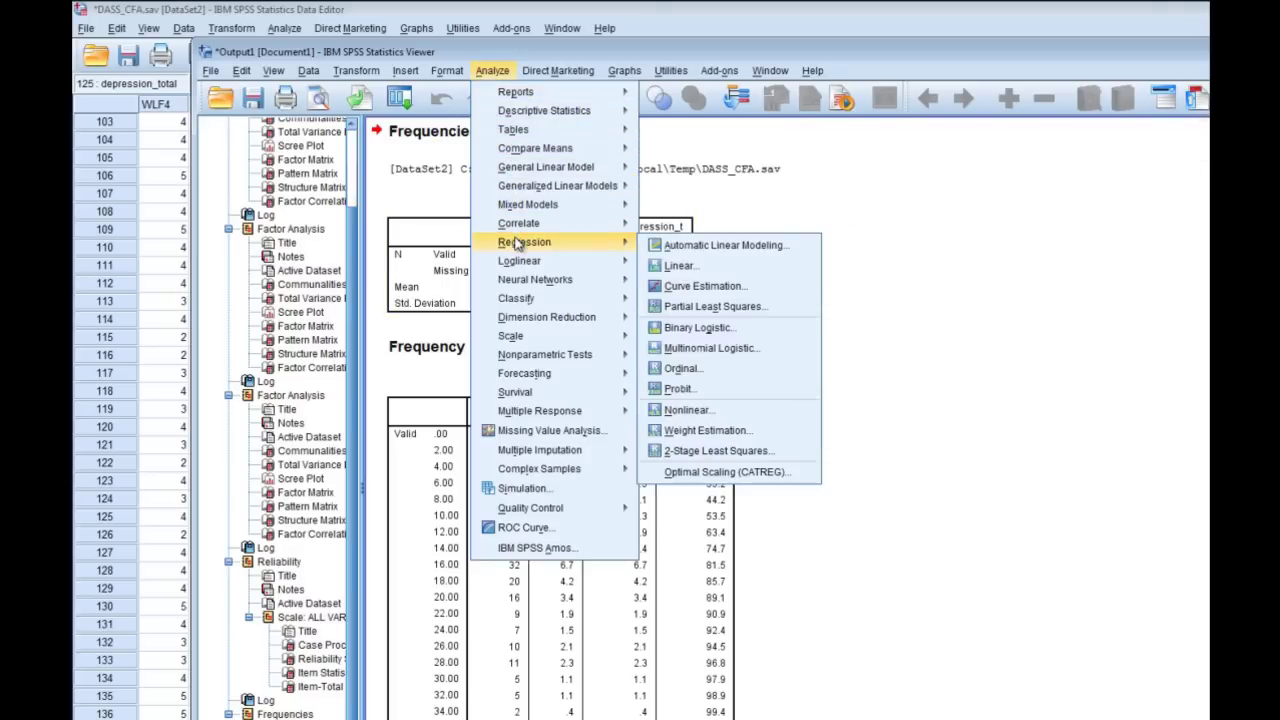
Run a bivariate correlation of stress_total, anxiety_total and depression_total.
mouse_move(522, 226)
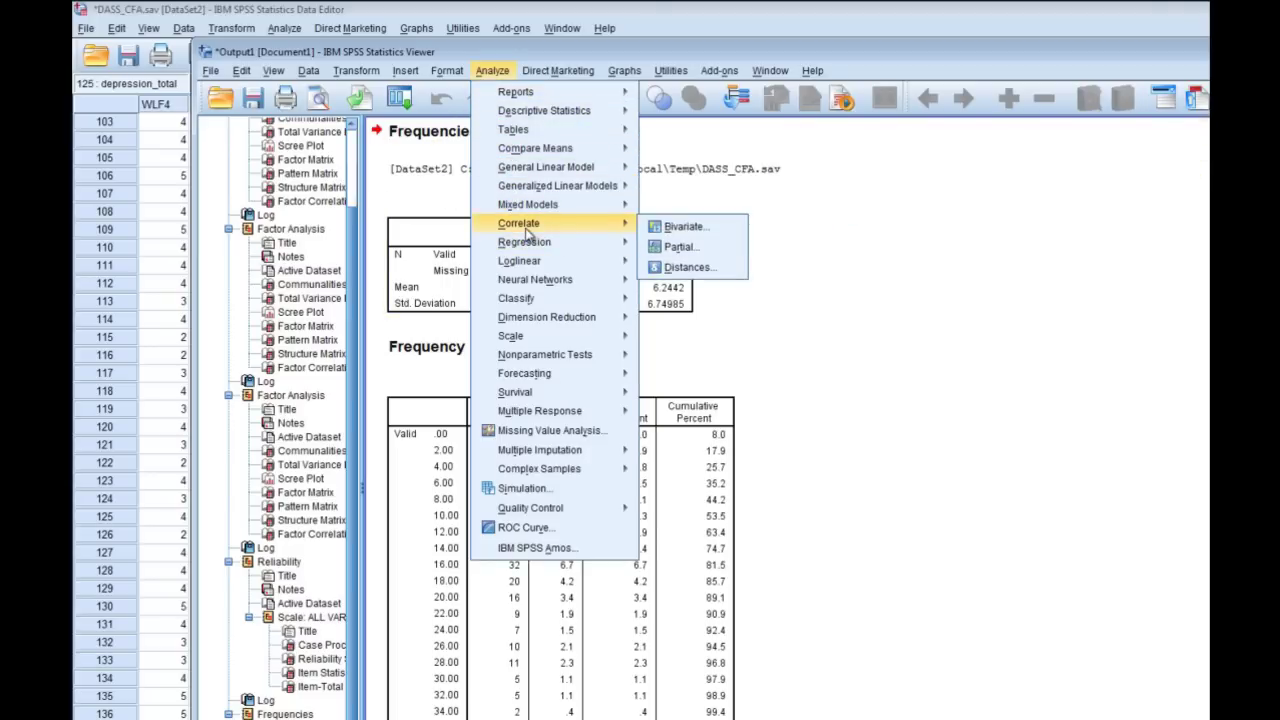
click(685, 228)
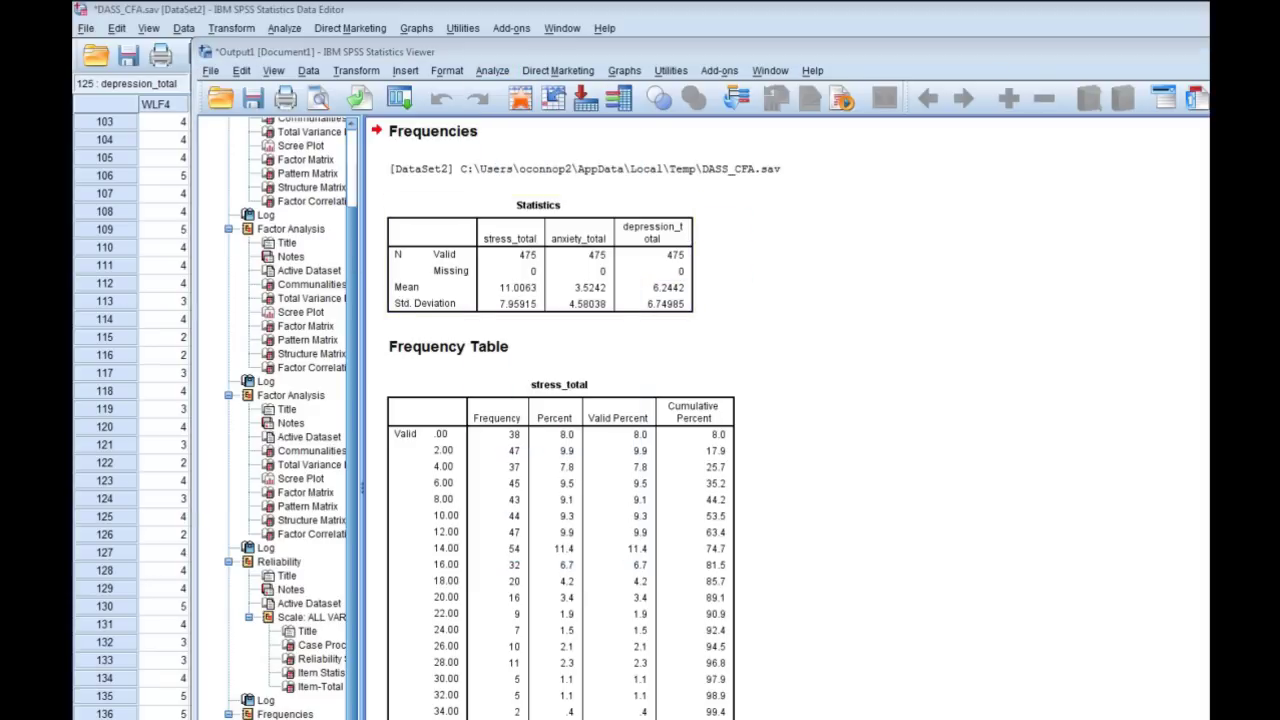
click(508, 293)
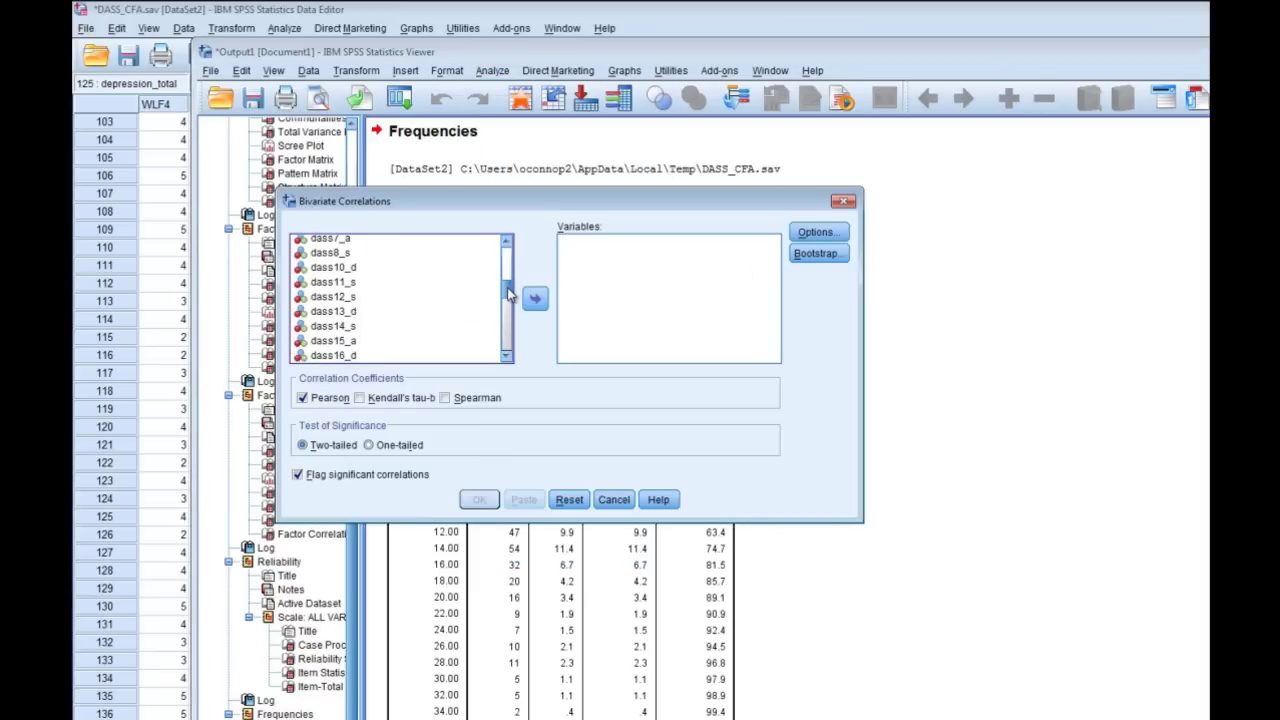
scroll(508, 293, down, 10)
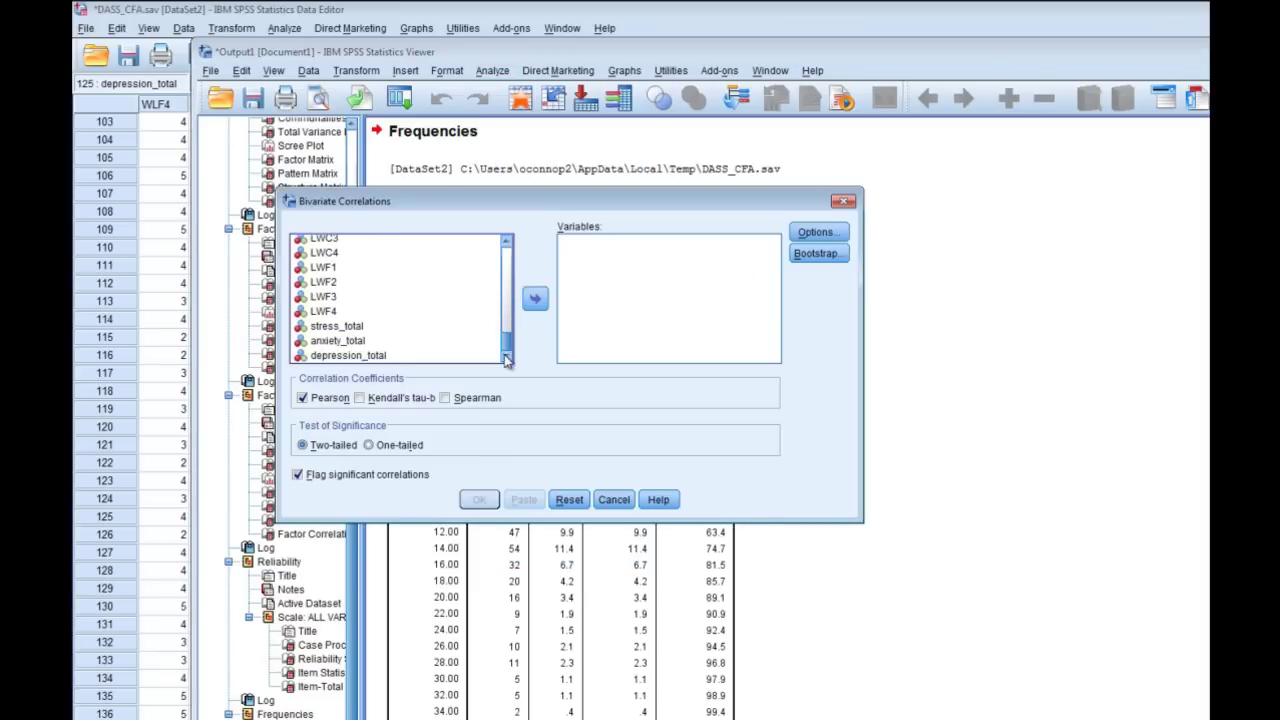
click(347, 332)
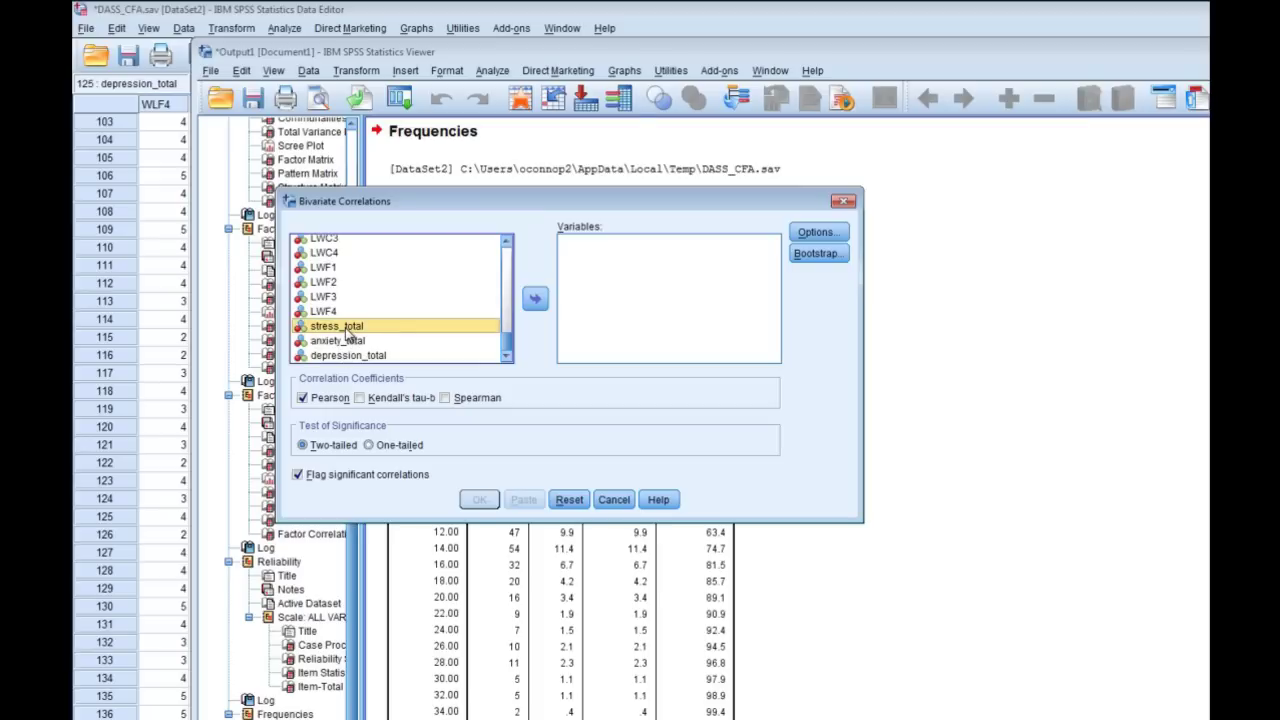
key(shift+End)
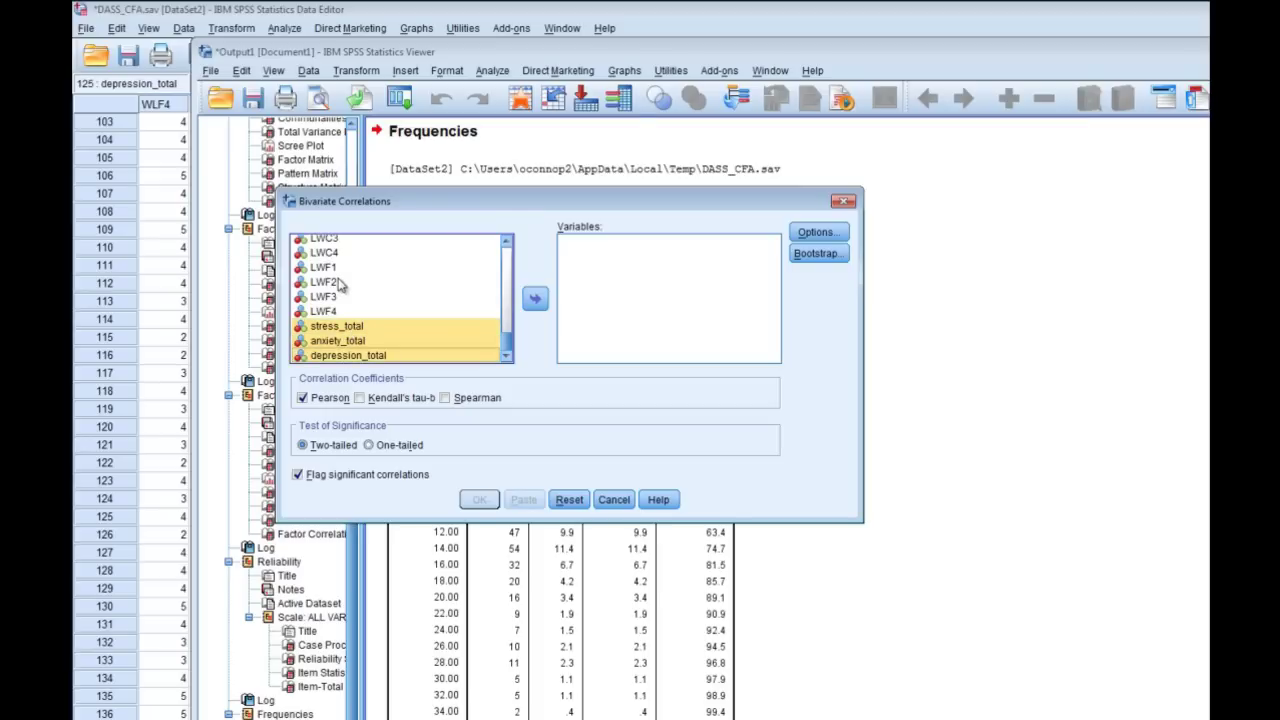
click(535, 299)
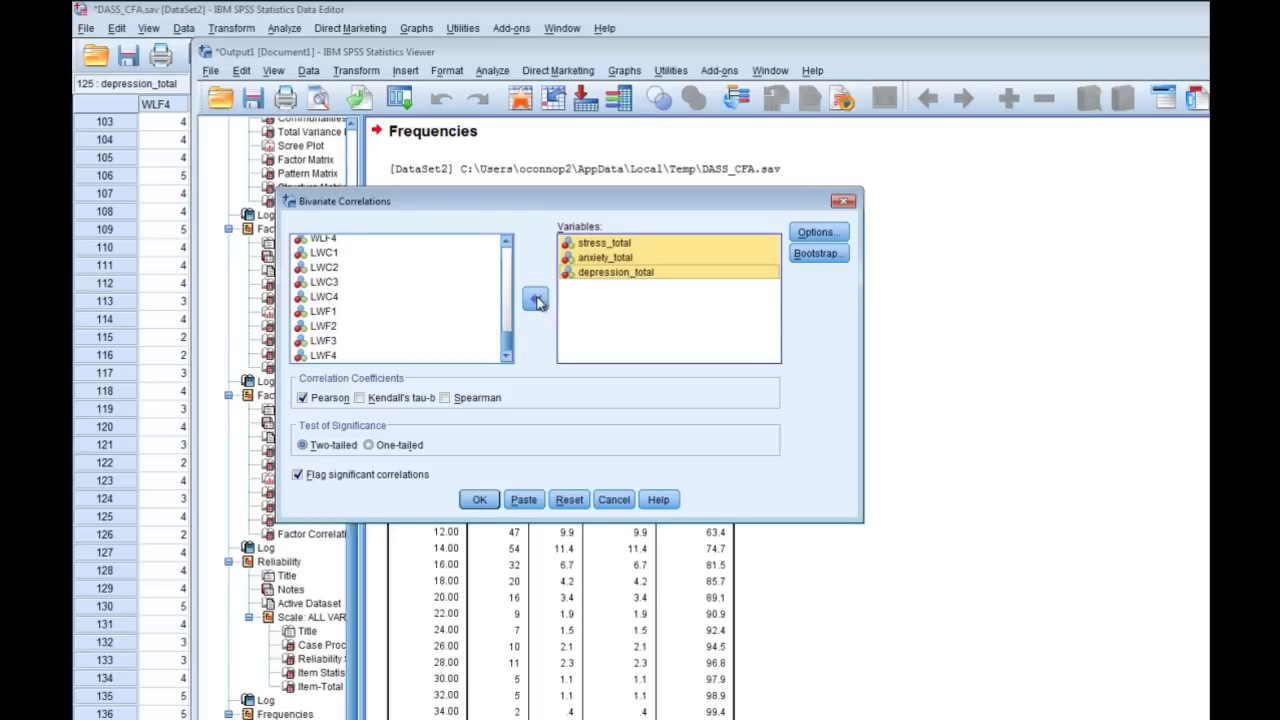
click(480, 502)
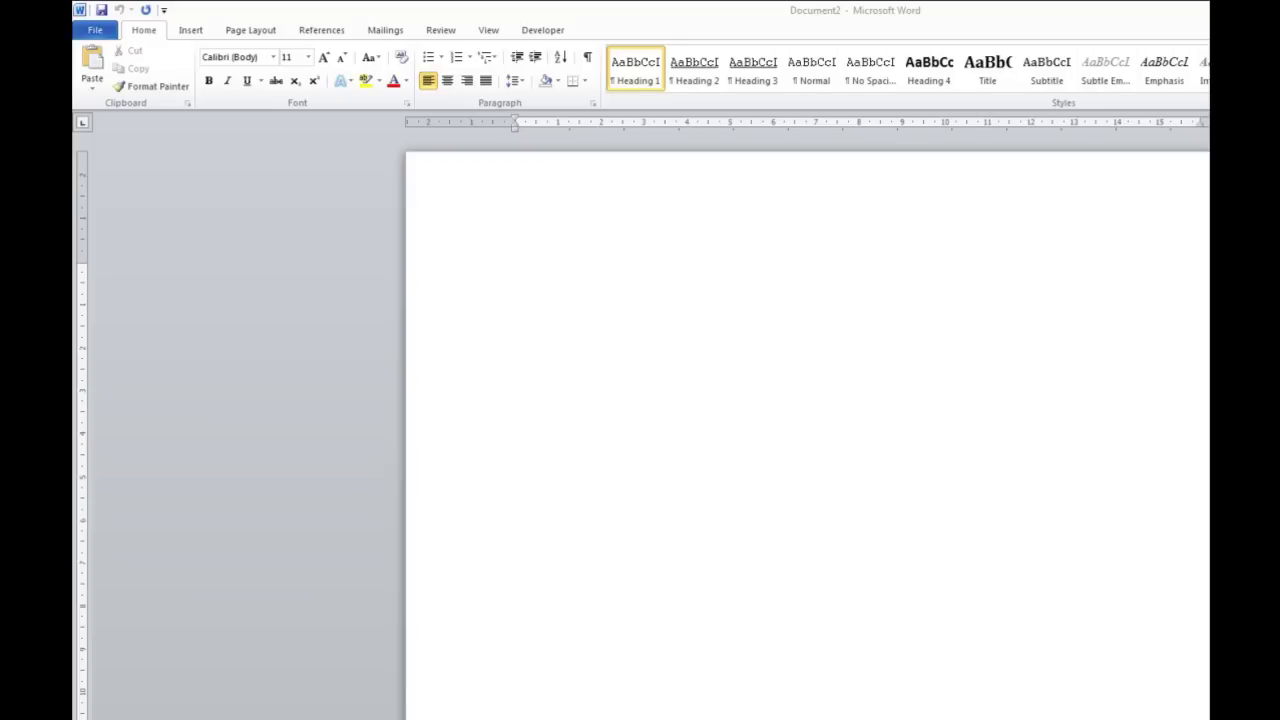
Paste the SPSS Correlations table into Document2 and put the caret in its top-left cell.
key(ctrl+v)
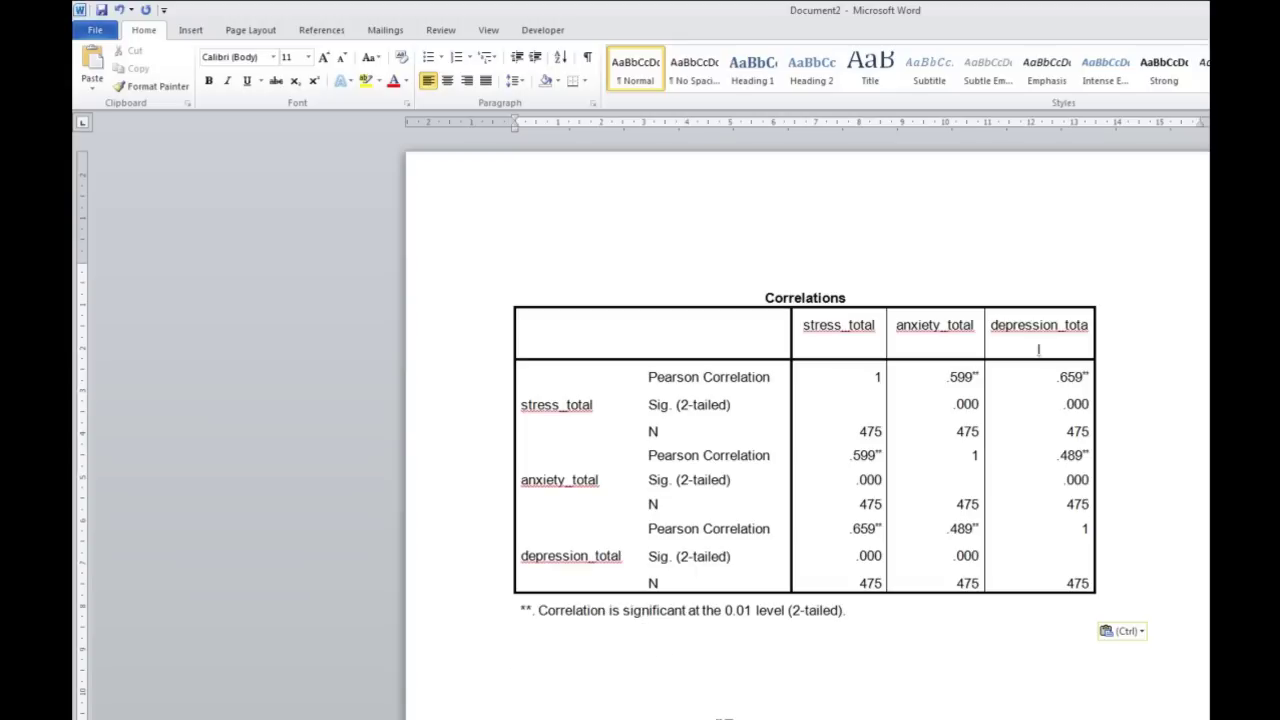
click(666, 340)
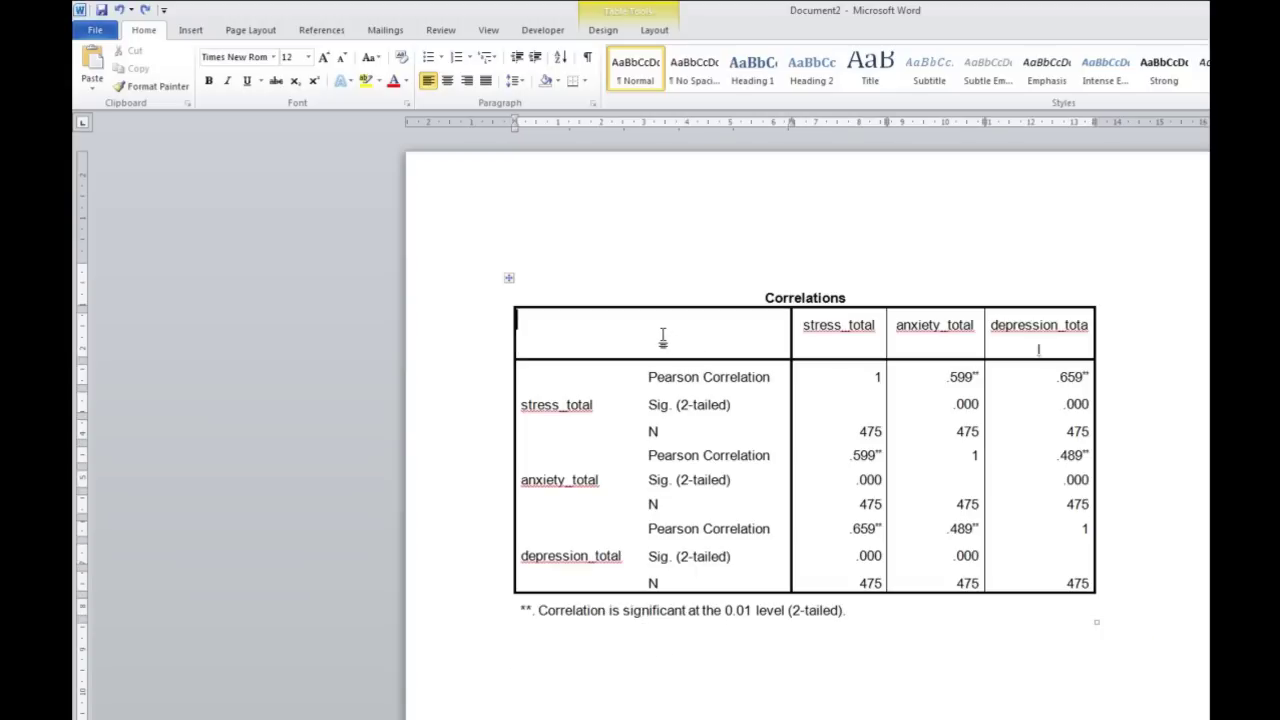
Split the table's top-left cell into two columns.
right_click(659, 330)
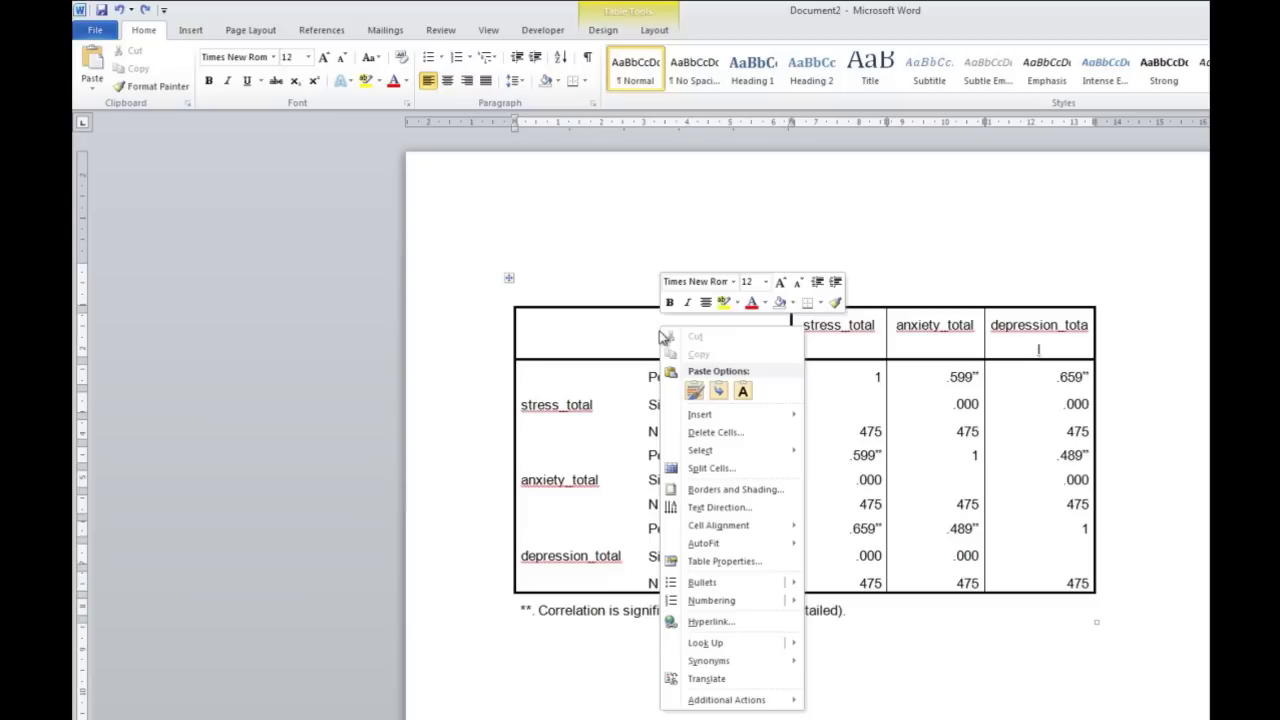
click(709, 469)
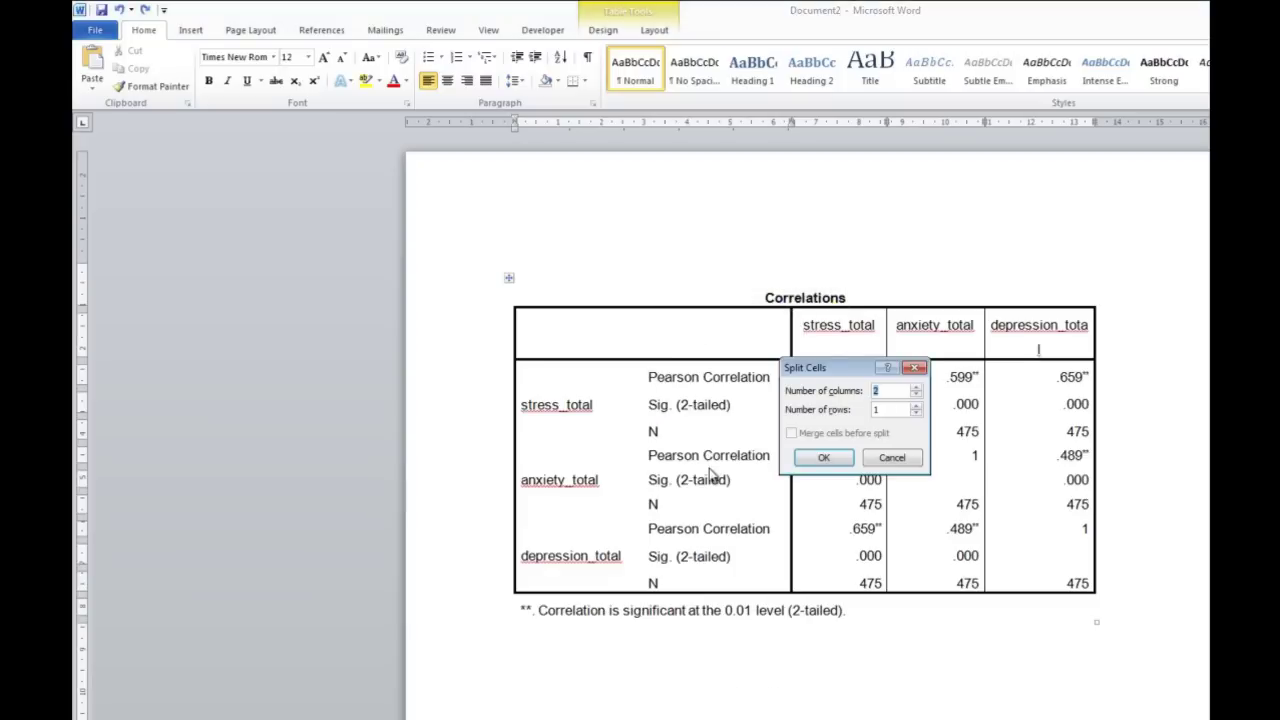
click(824, 458)
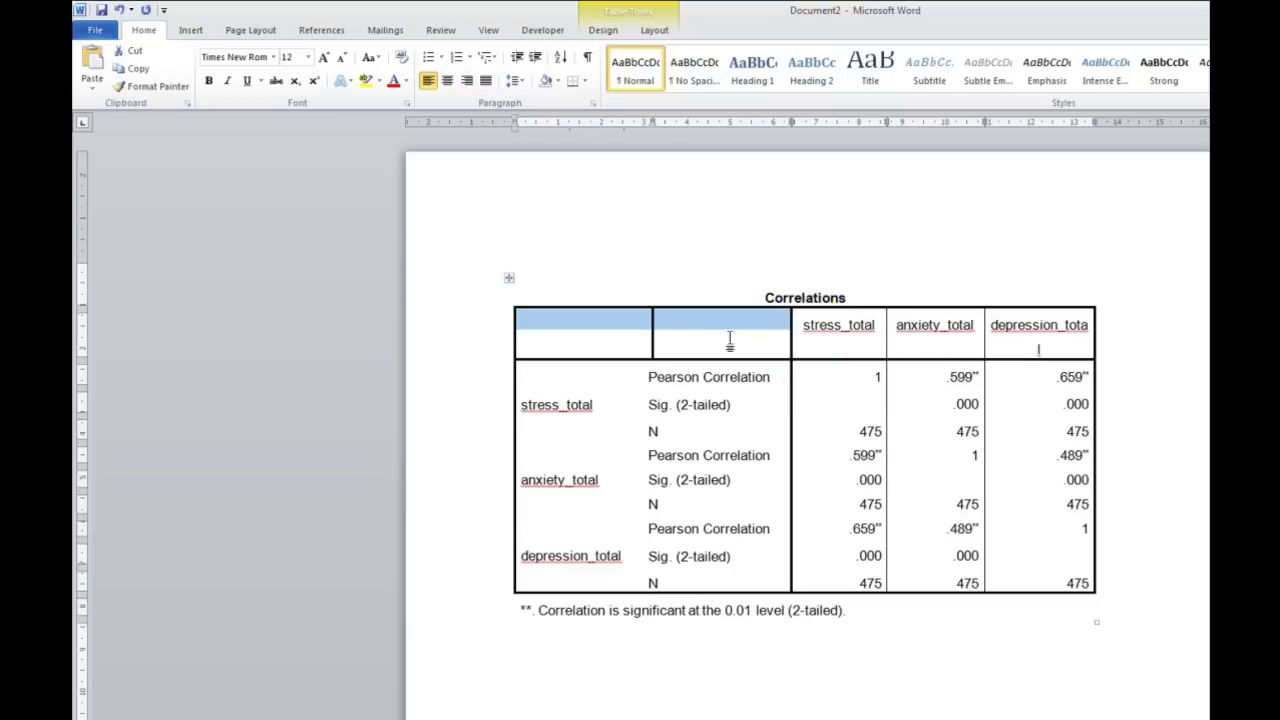
click(657, 337)
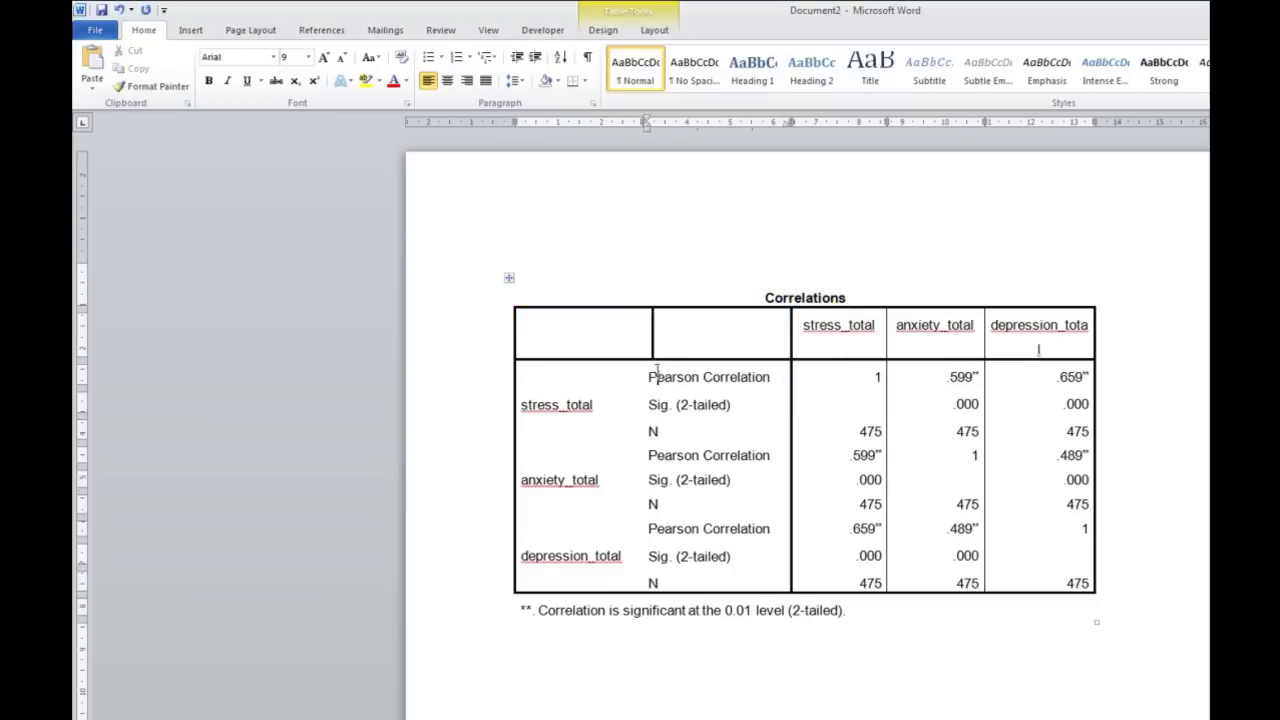
drag(652, 336, 700, 583)
Delete the entire statistic-label column (Pearson Correlation, Sig. (2-tailed), N).
click(649, 376)
right_click(704, 433)
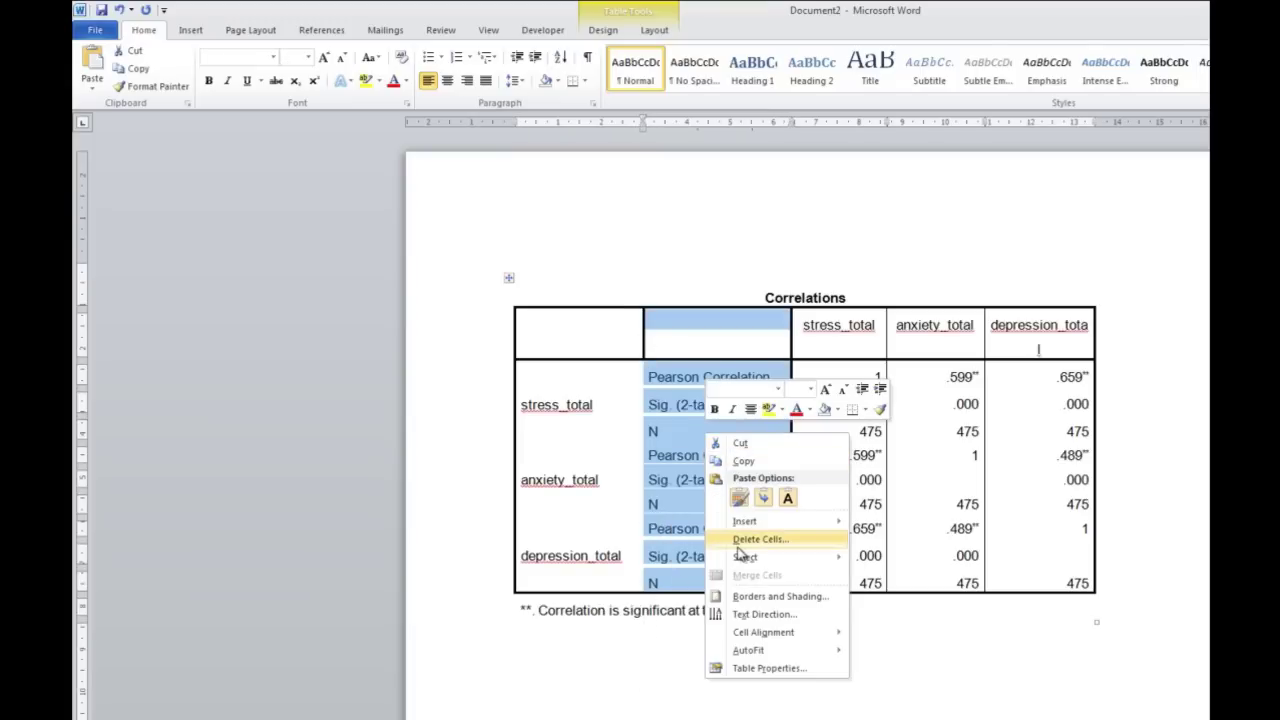
click(745, 541)
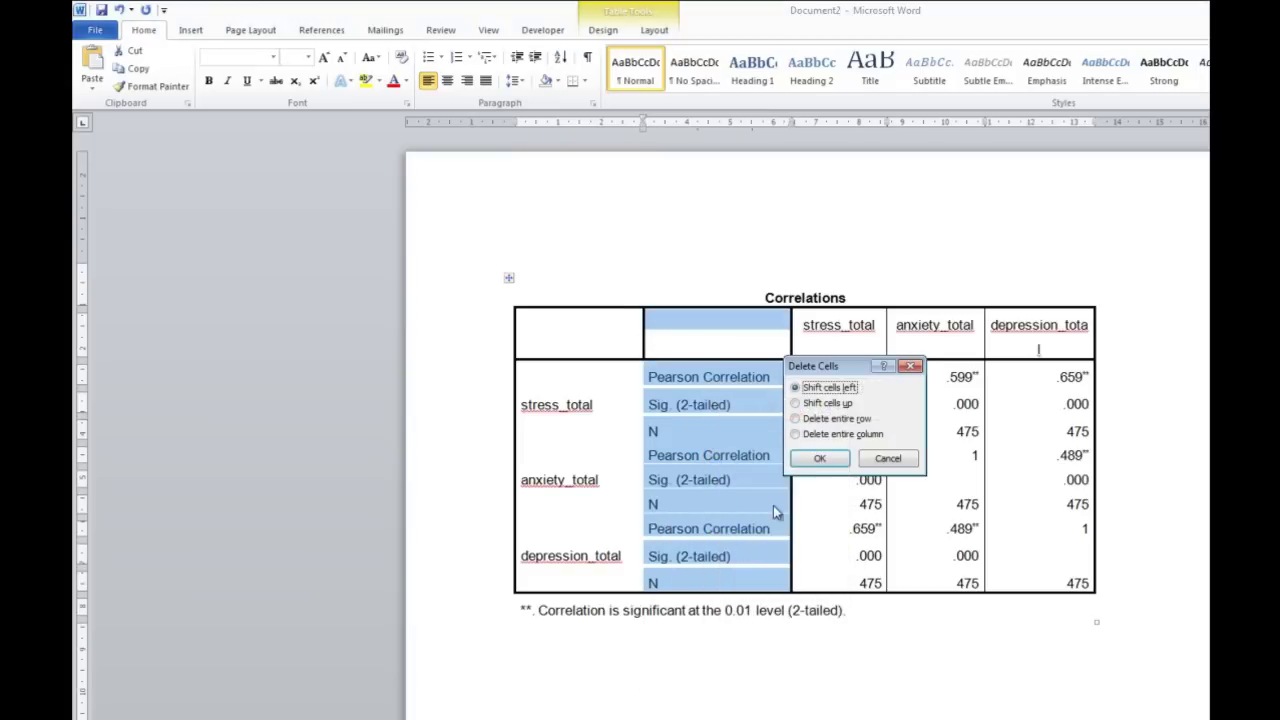
click(828, 434)
click(819, 459)
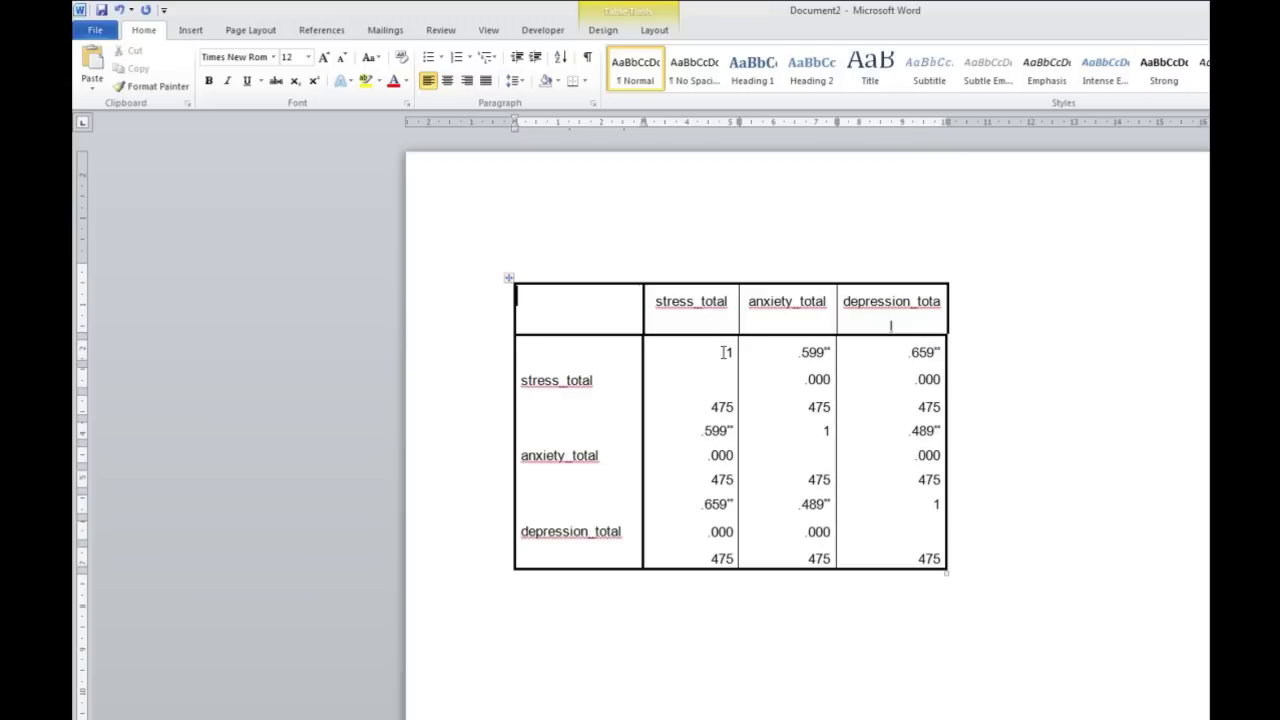
Clear the first-row values and the .000 entries in the stress_total row.
drag(726, 352, 900, 347)
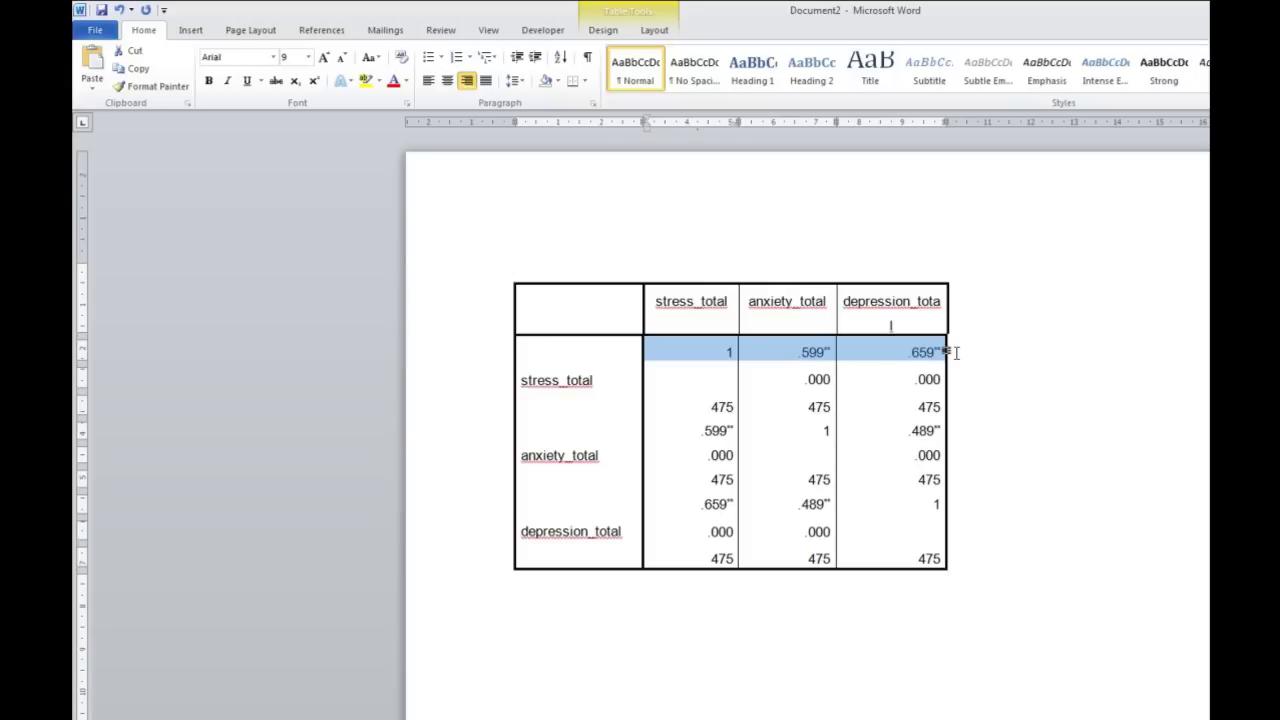
key(Delete)
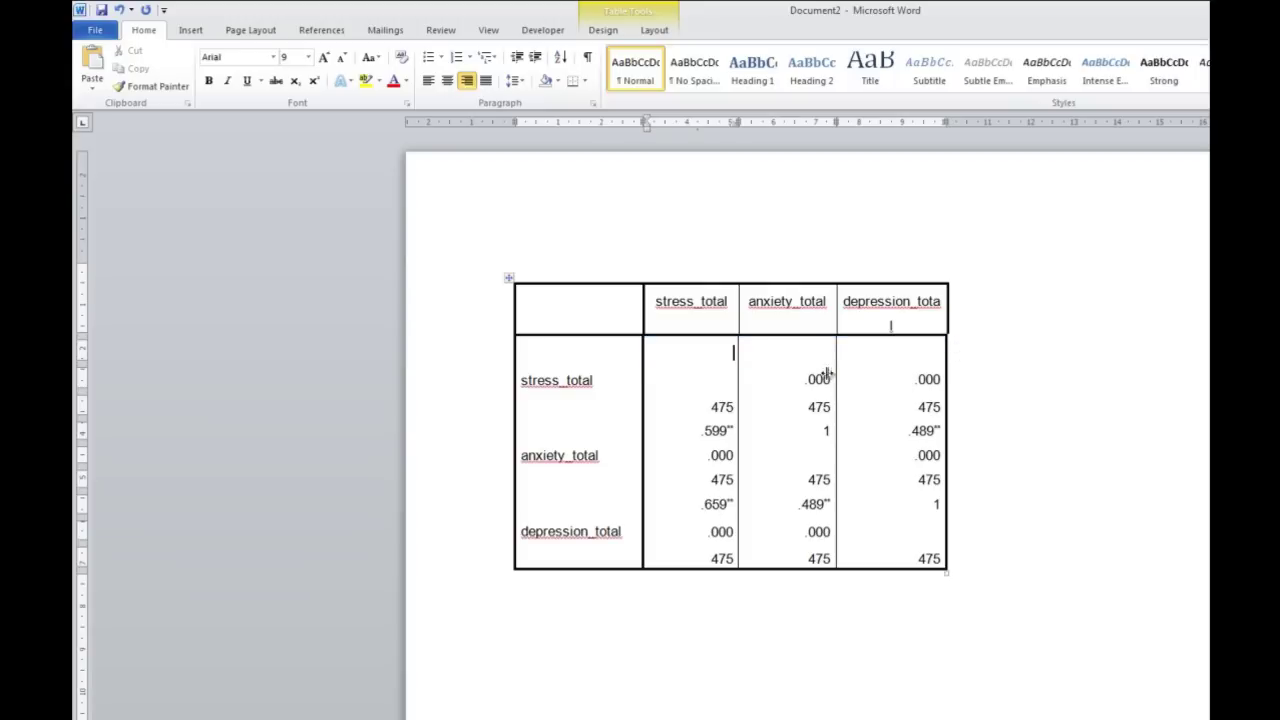
drag(709, 404, 940, 380)
click(740, 408)
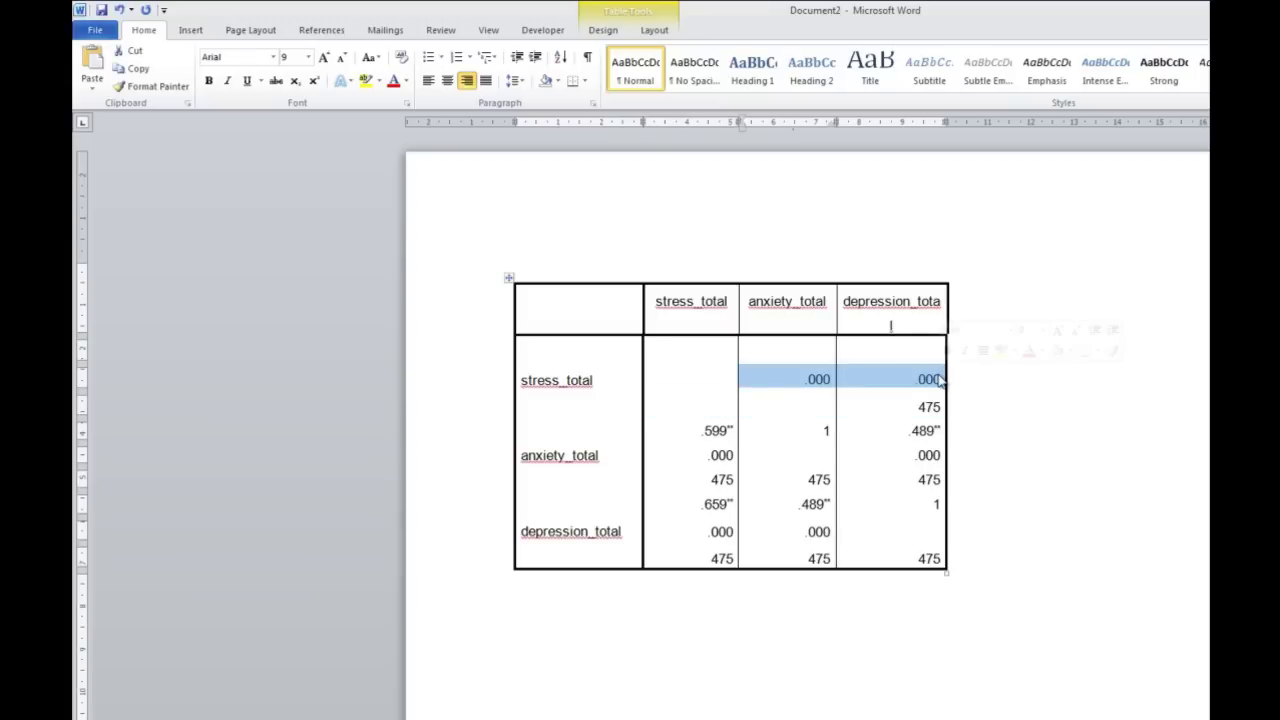
key(Delete)
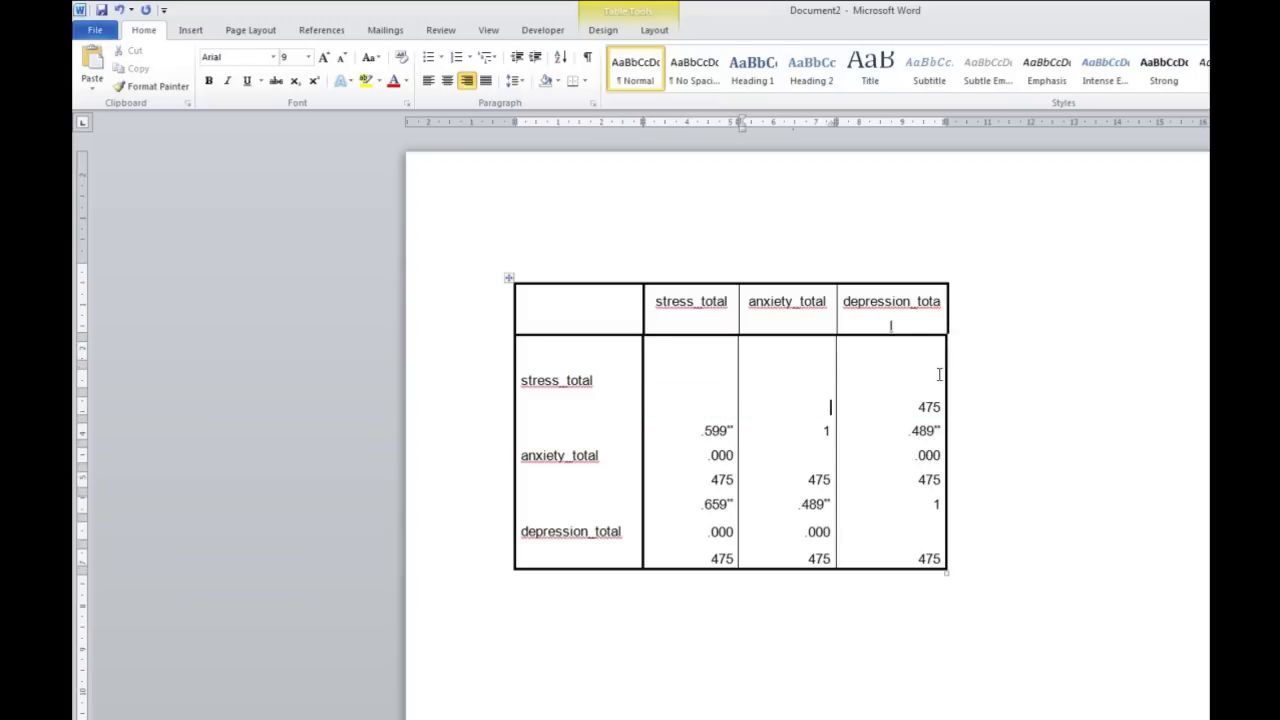
Delete the remaining .000, 475 and upper-triangle values, leaving only .599, .659 and .489.
drag(940, 372, 790, 540)
key(Delete)
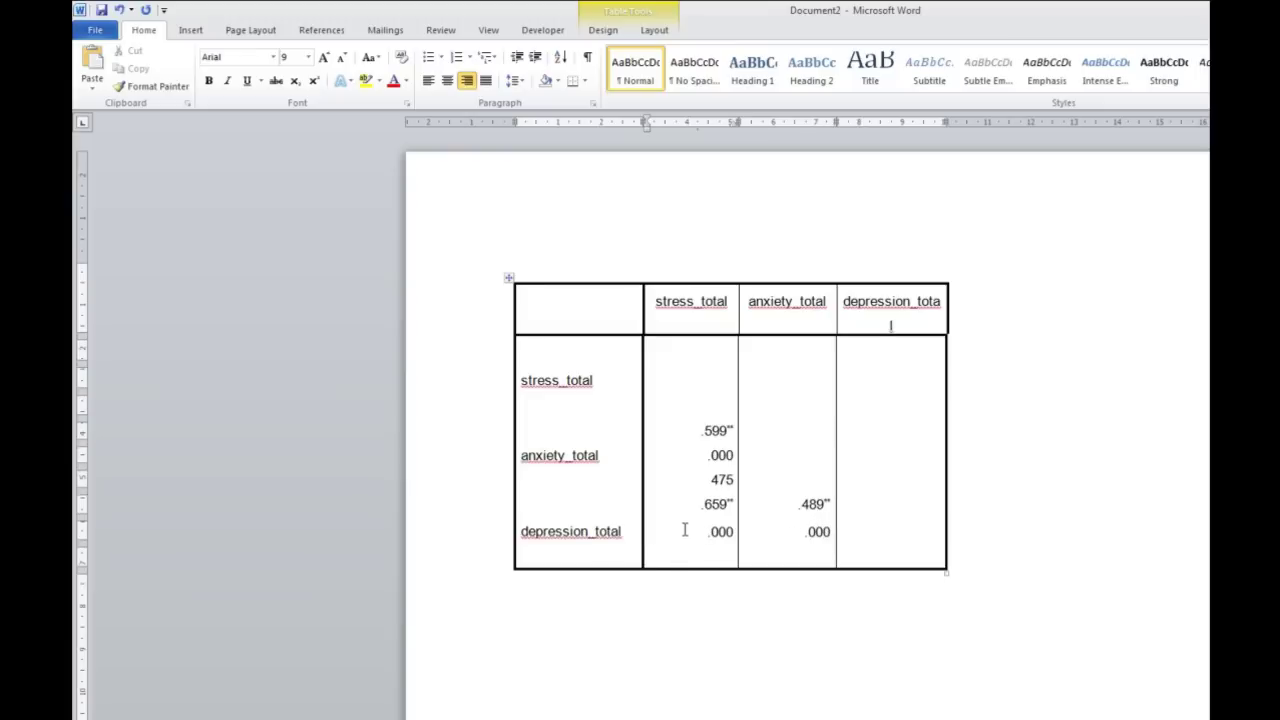
key(Delete)
key(Delete)
key(Delete)
key(Delete)
click(741, 520)
key(Delete)
key(Delete)
key(Delete)
key(Delete)
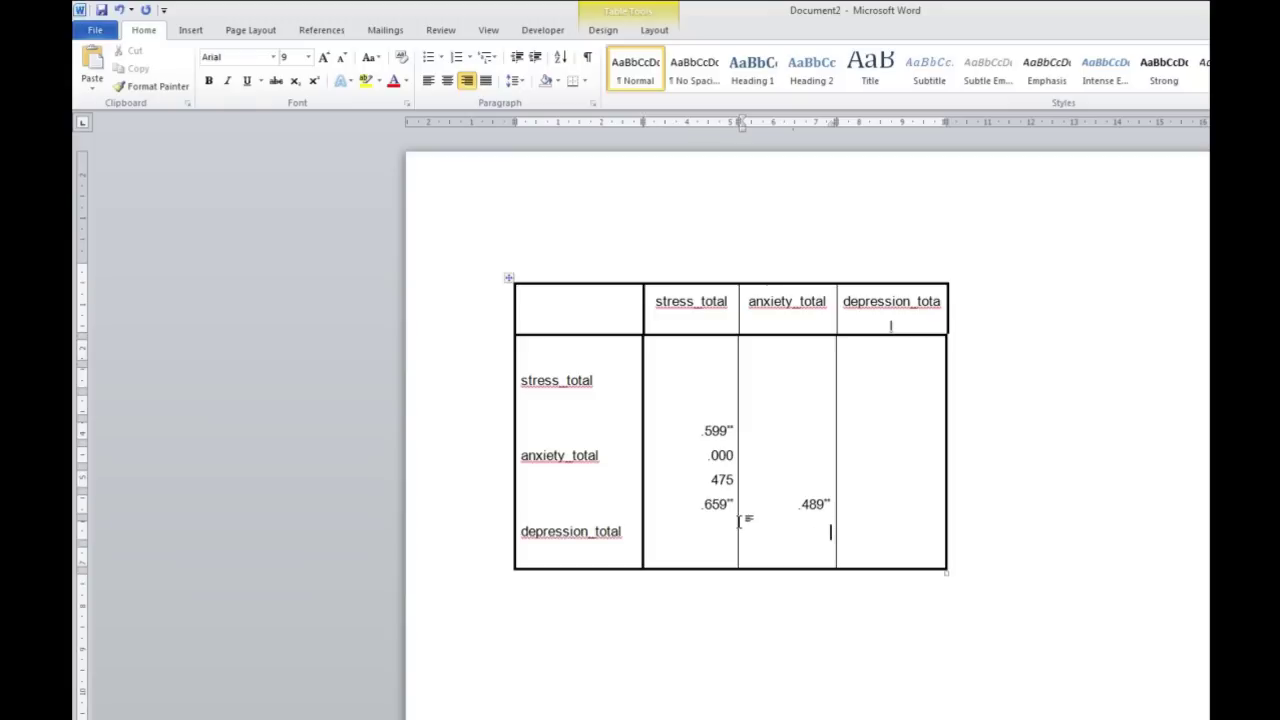
key(Up)
key(Left)
key(BackSpace)
key(BackSpace)
key(BackSpace)
key(BackSpace)
key(Home)
key(Delete)
key(Delete)
key(Delete)
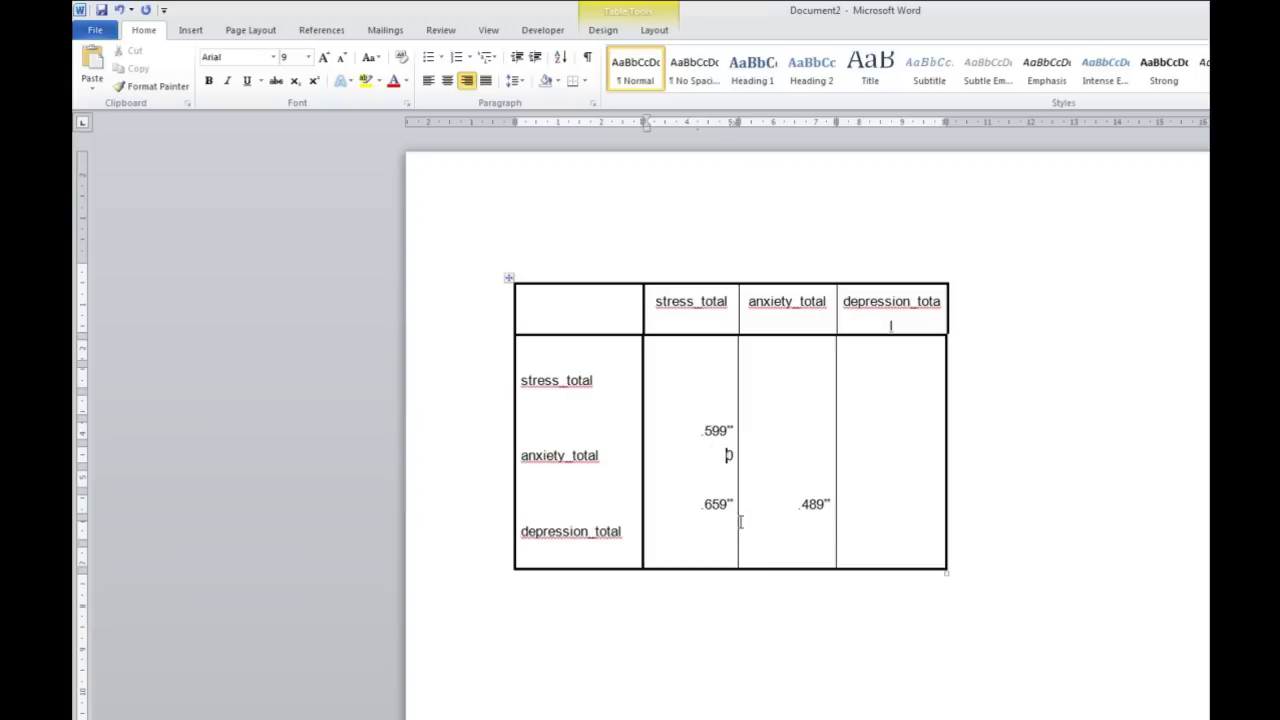
key(Delete)
Centre the depression_total column heading.
click(880, 470)
drag(845, 302, 929, 302)
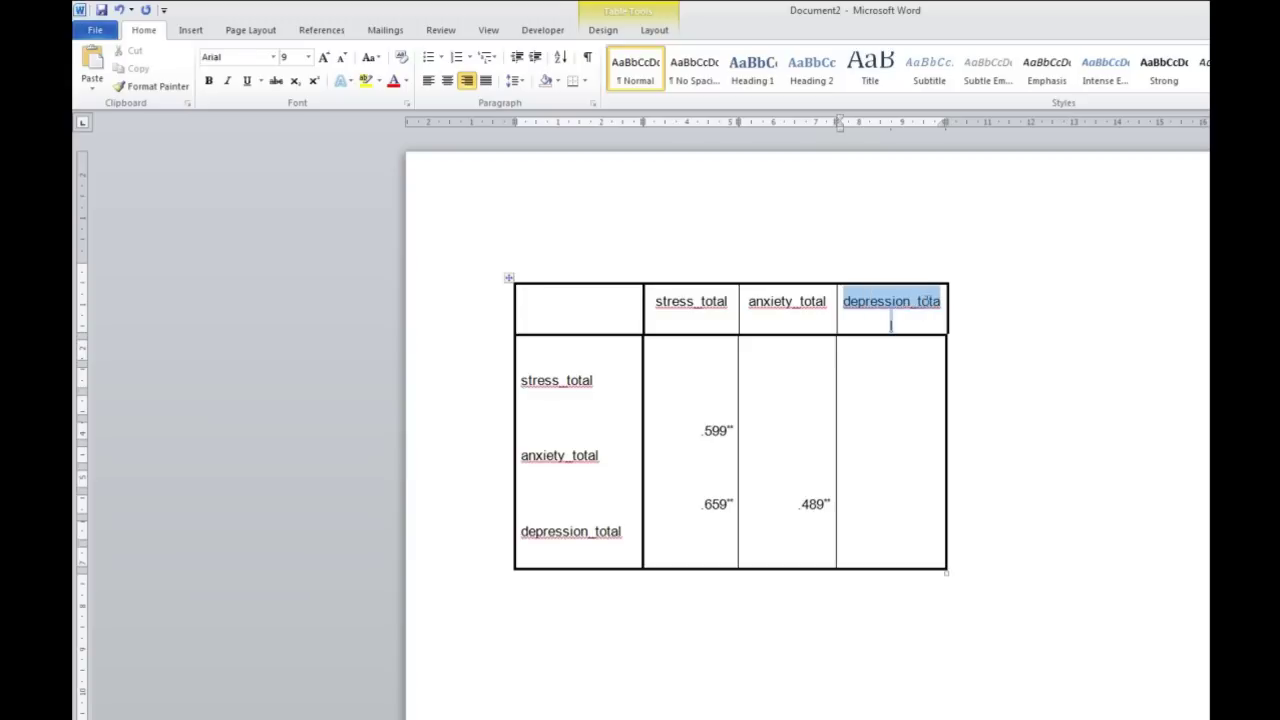
key(ctrl+e)
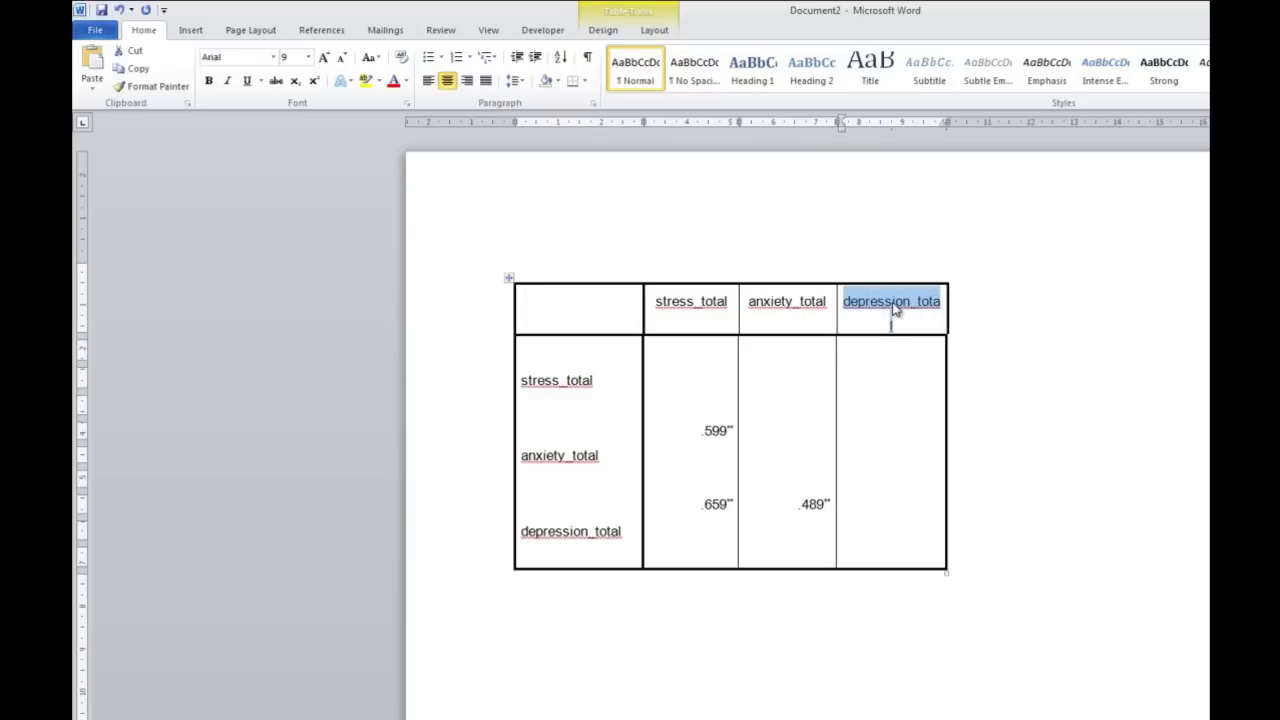
Delete the entire depression_total column from the table.
key(BackSpace)
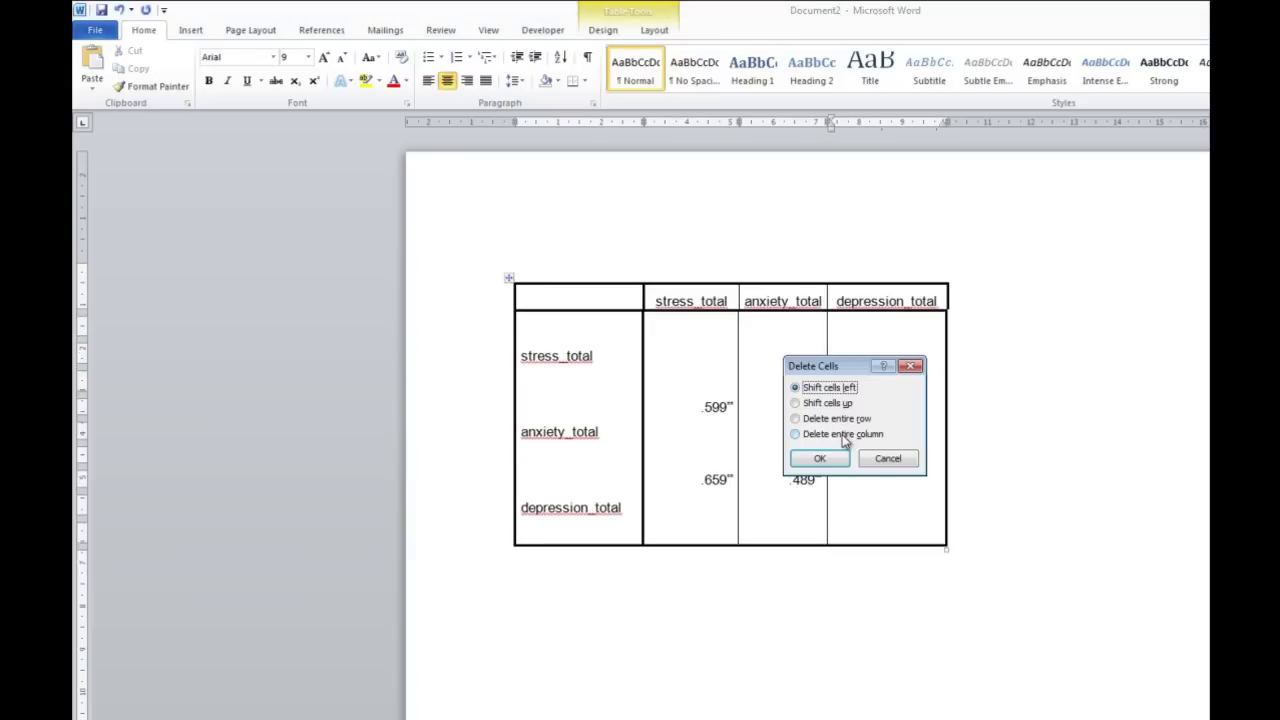
click(840, 434)
click(820, 459)
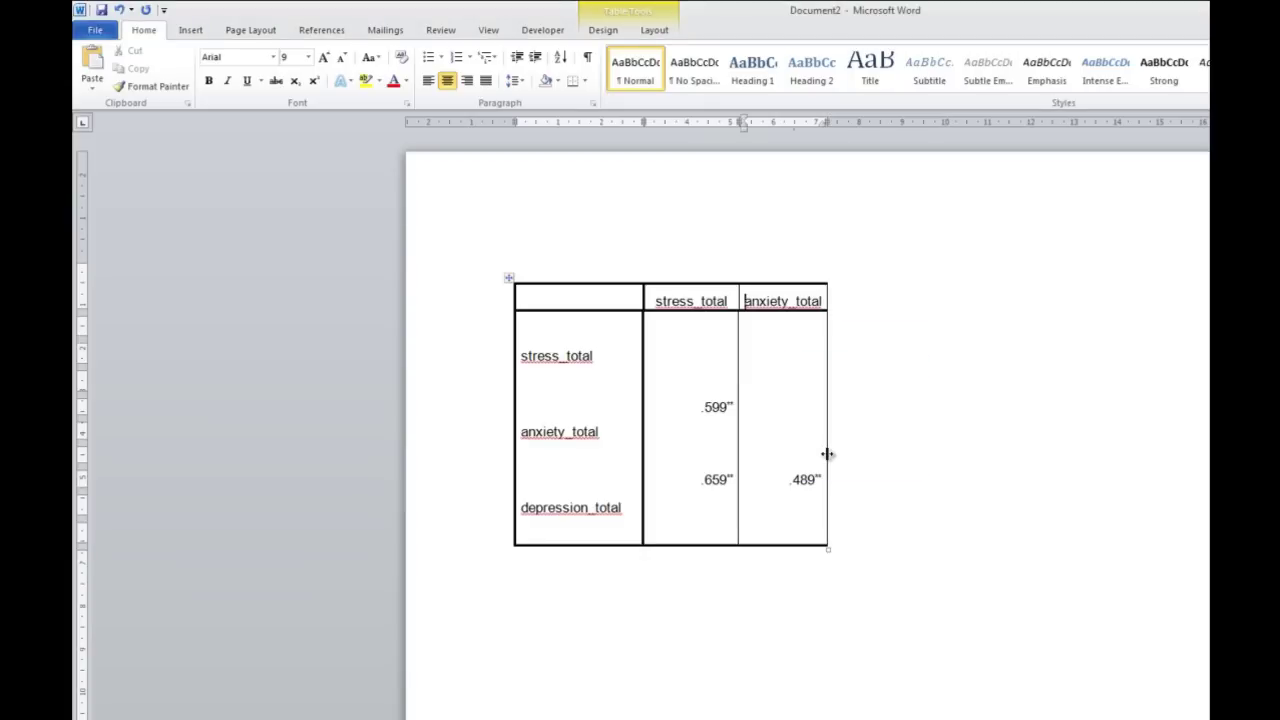
Insert three empty columns to the right of the variable-name column, before stress_total.
click(652, 301)
right_click(656, 302)
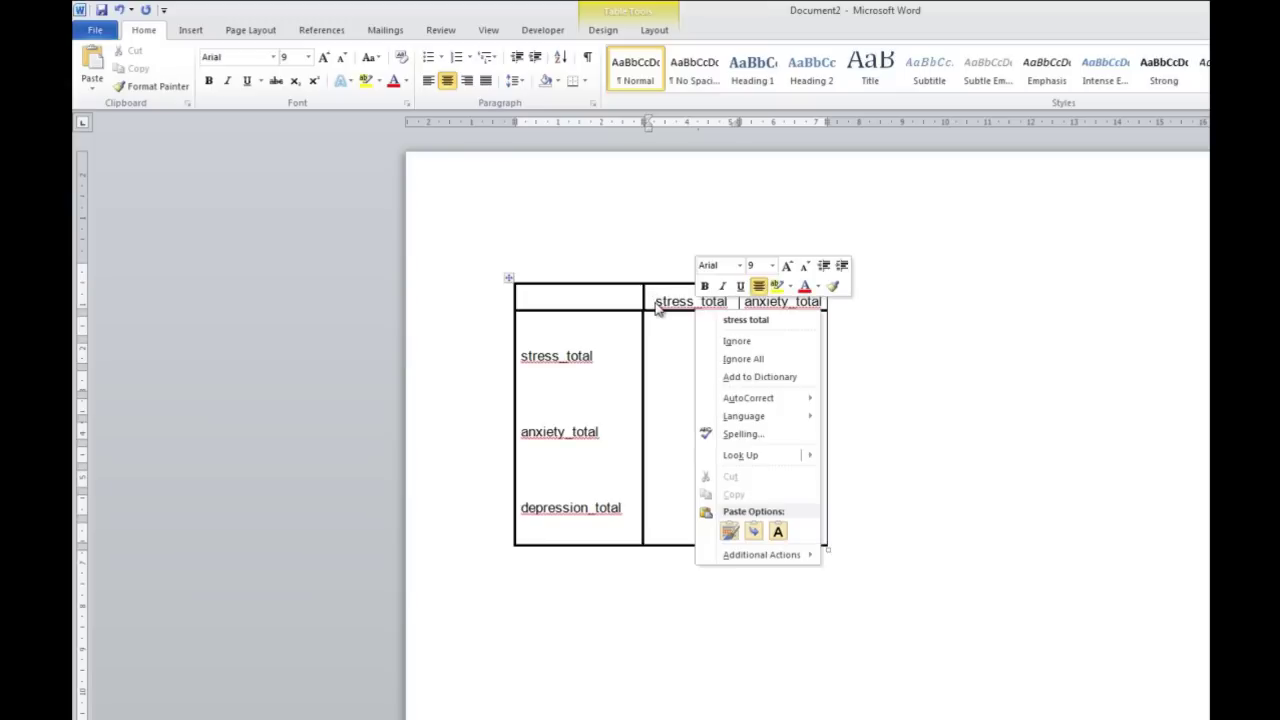
key(Escape)
right_click(607, 366)
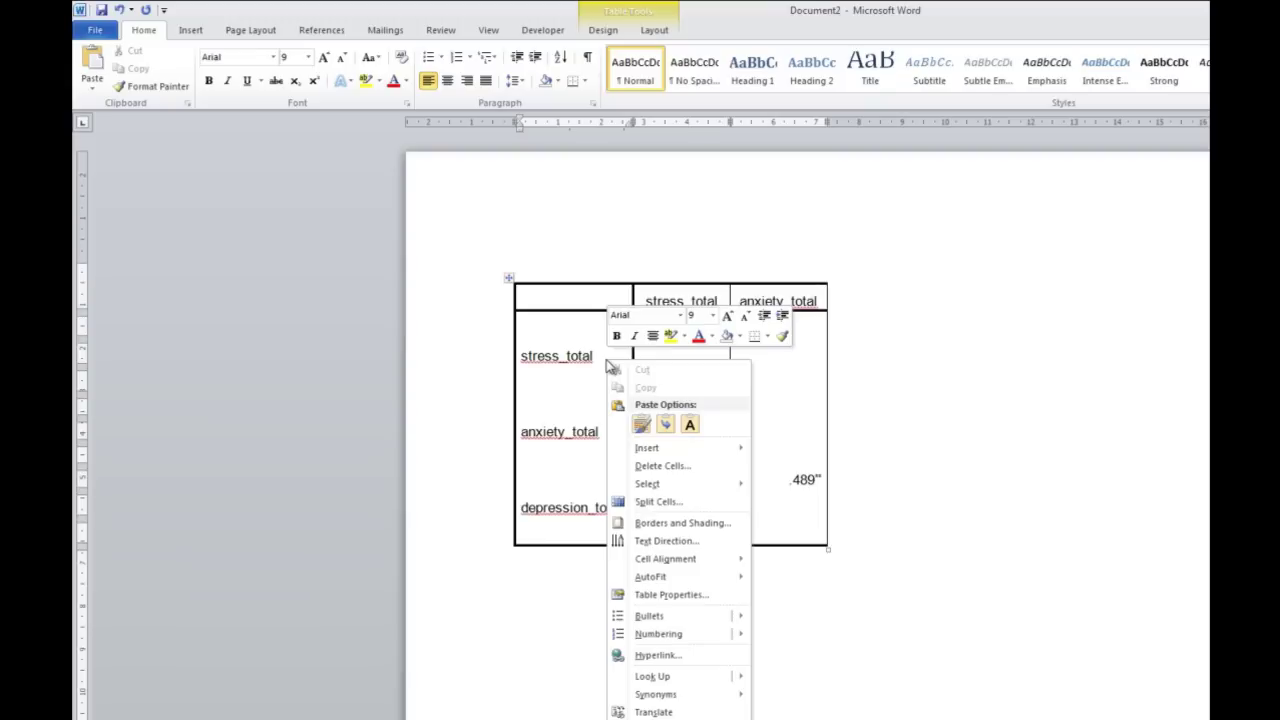
mouse_move(662, 452)
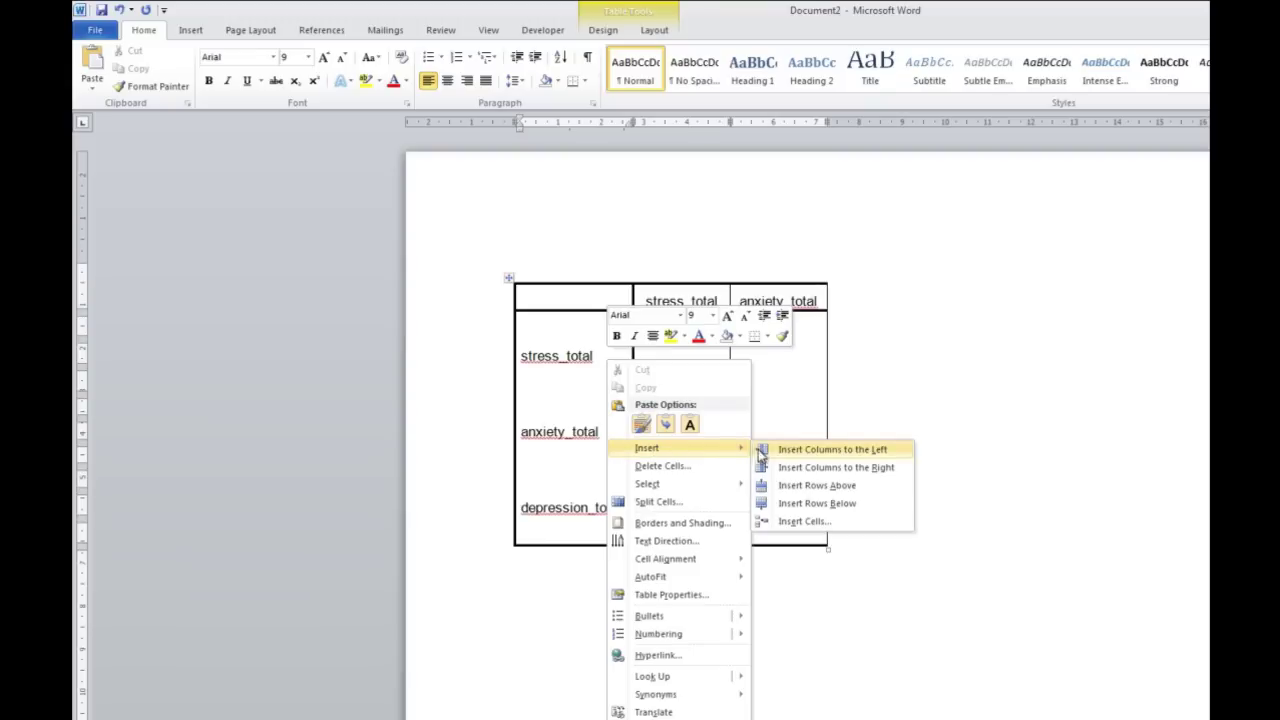
click(793, 468)
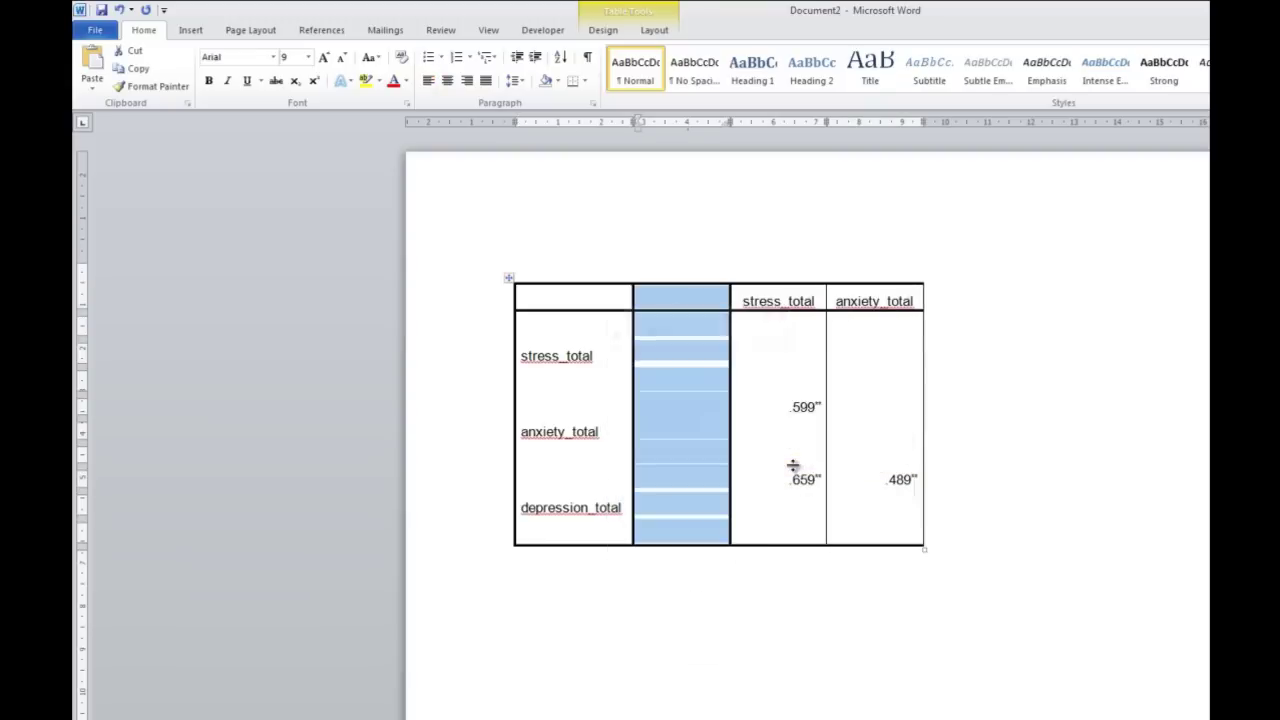
right_click(676, 303)
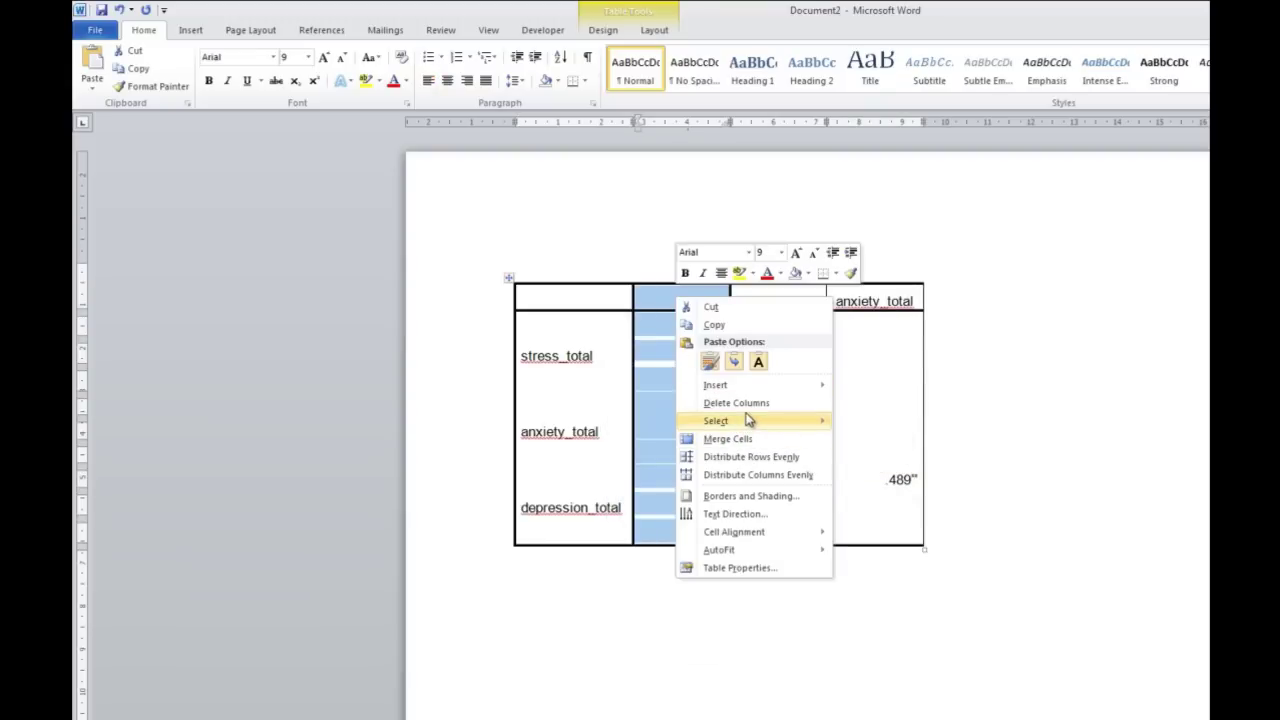
mouse_move(760, 386)
click(914, 403)
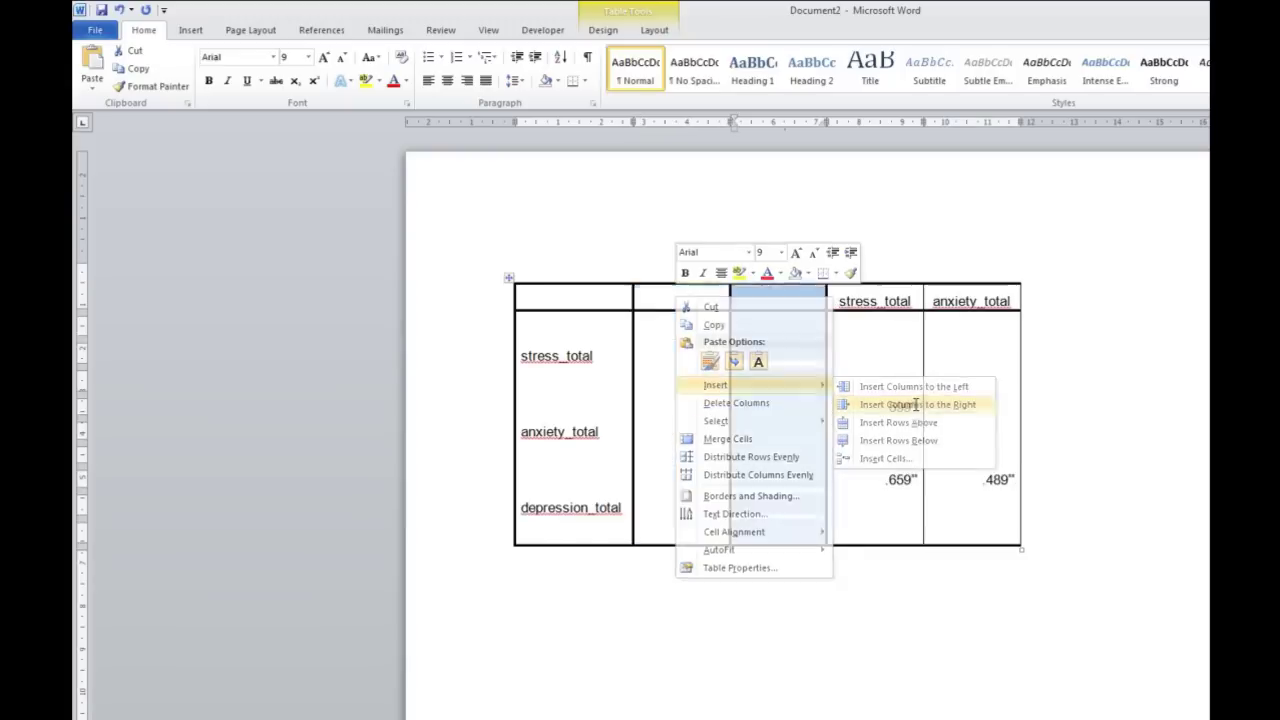
right_click(677, 298)
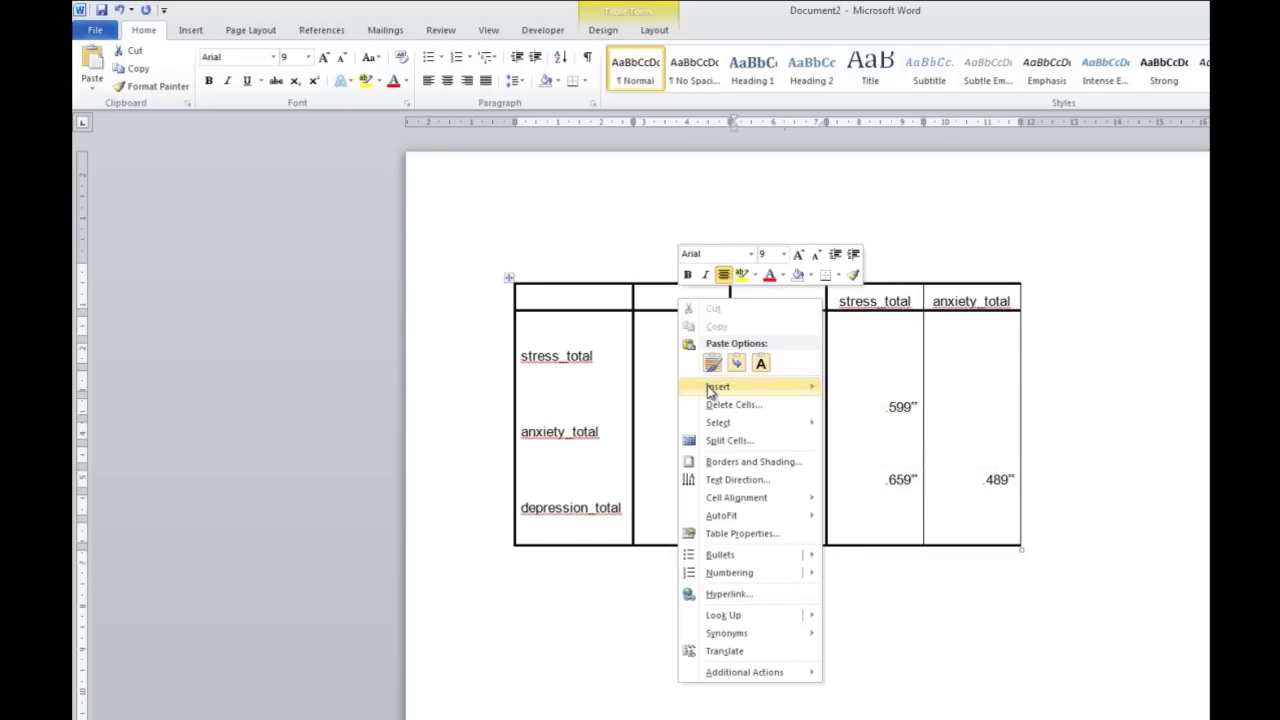
mouse_move(710, 395)
click(878, 407)
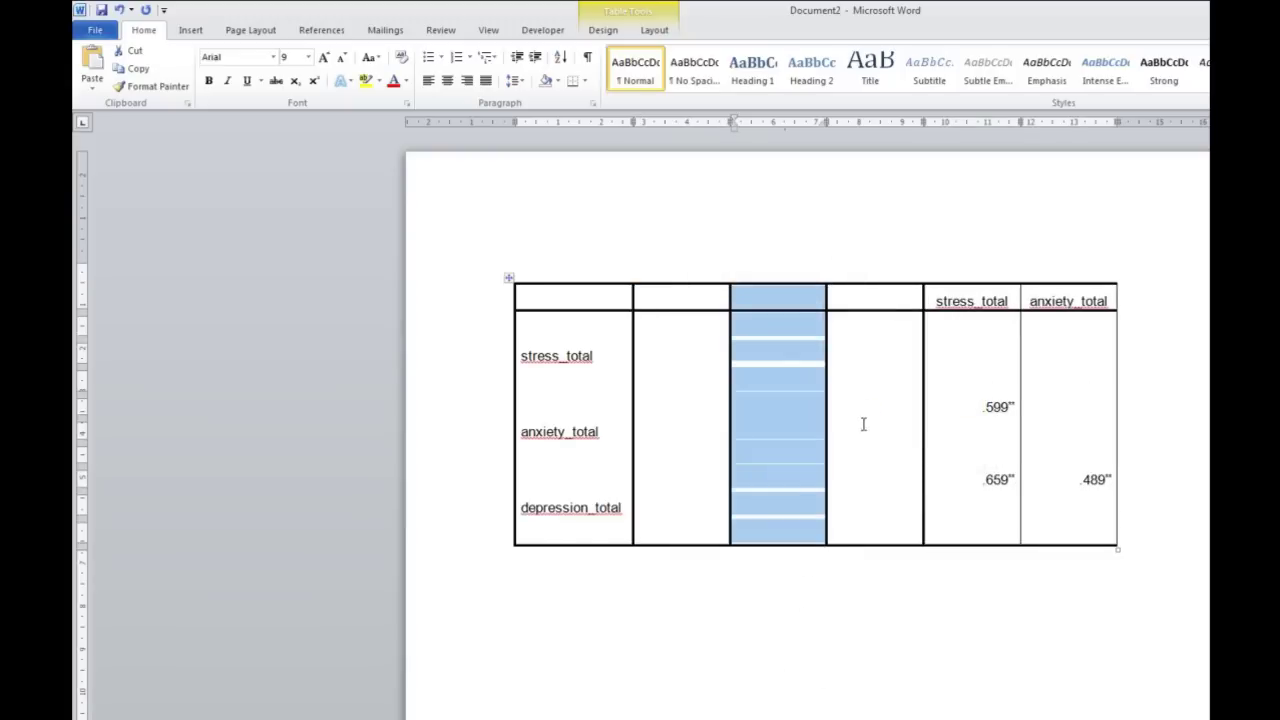
click(670, 298)
Head the new columns Means, SD and Alpha, then paste in each scale's values.
key(ctrl+e)
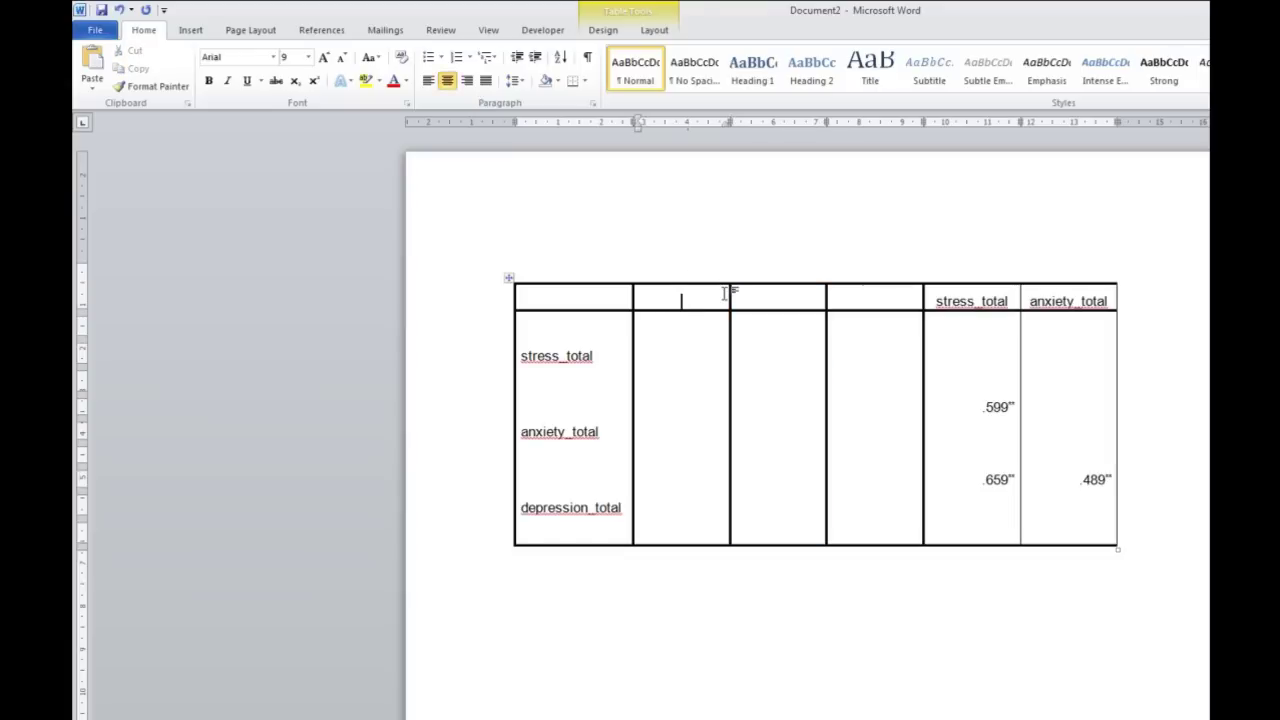
text(Means)
key(Tab)
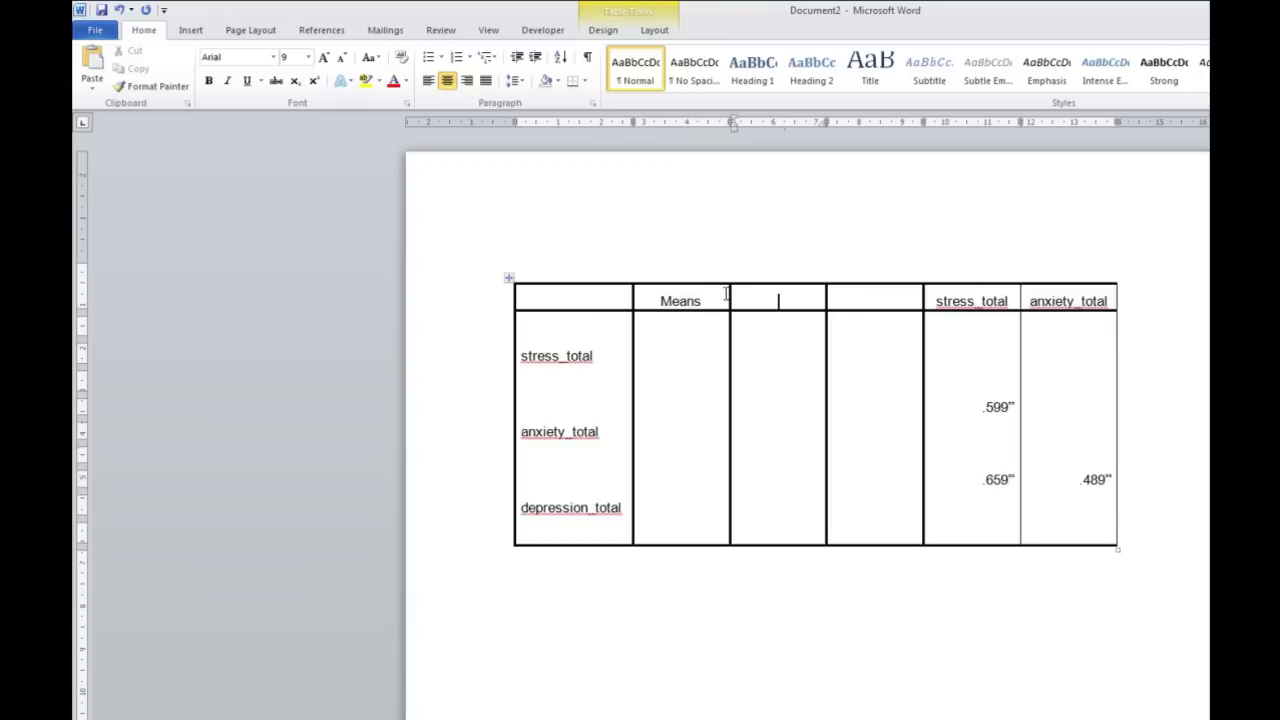
text(SD)
key(Tab)
text(Alpl)
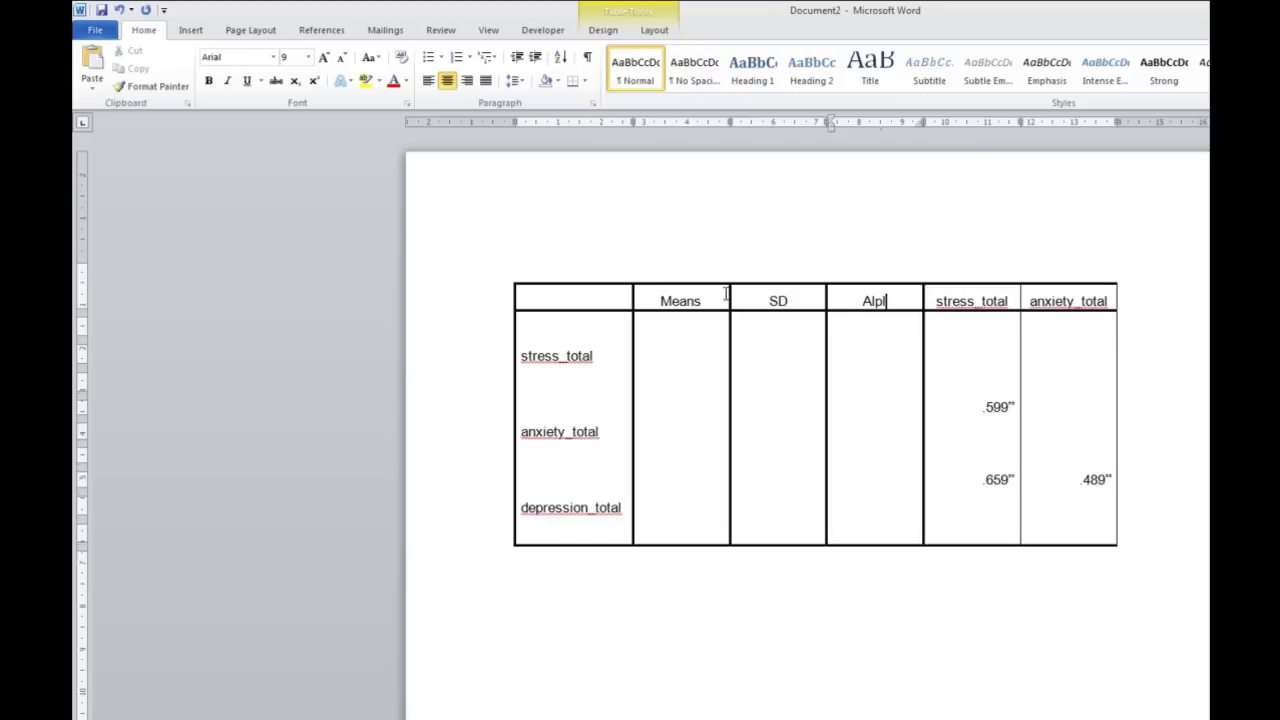
text(hA)
key(BackSpace)
text(a)
click(678, 364)
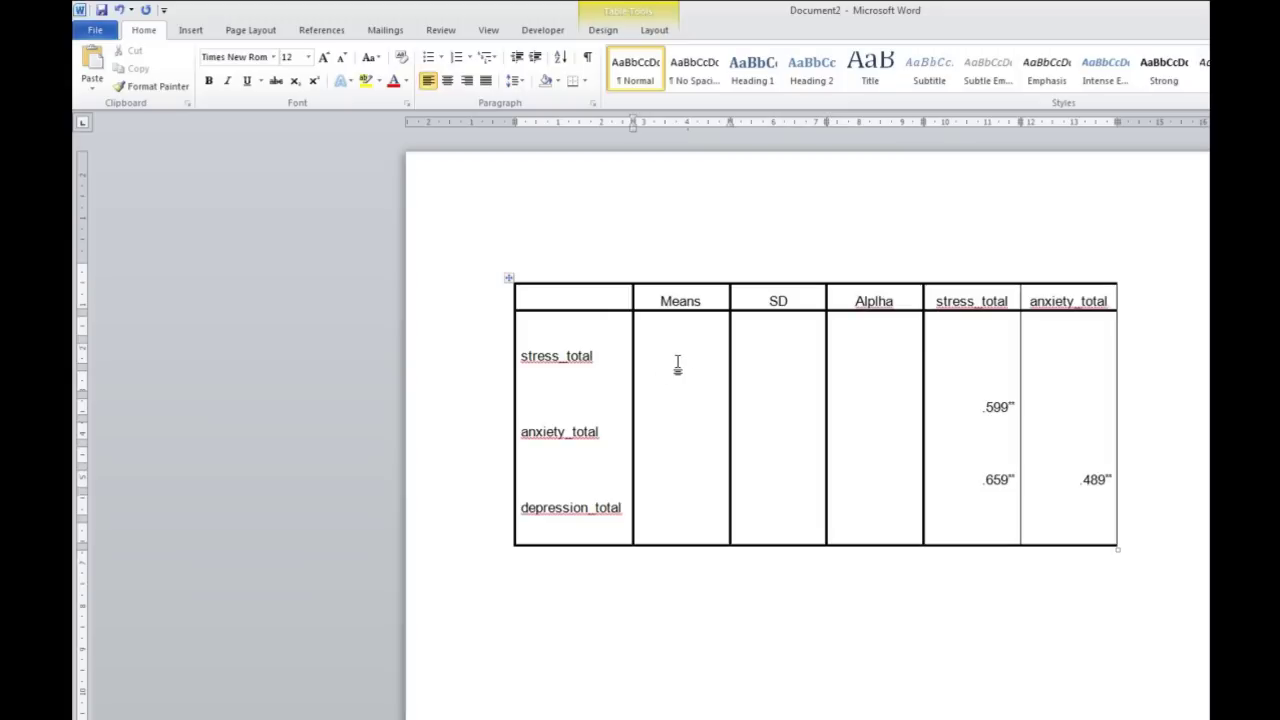
text(11.06	7.95	.86 3.52	4.58	.76 6.24	6.74	.87)
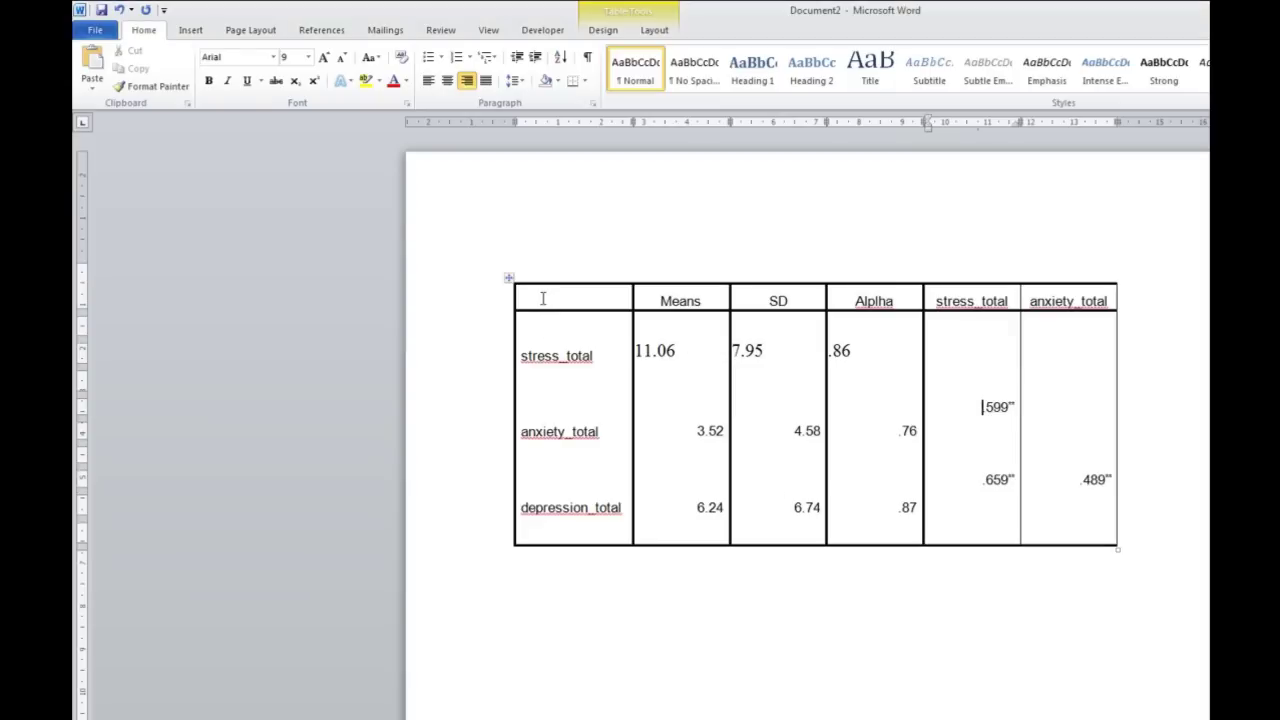
Format the entire table's text as Calibri, 11 pt.
drag(543, 294, 1091, 526)
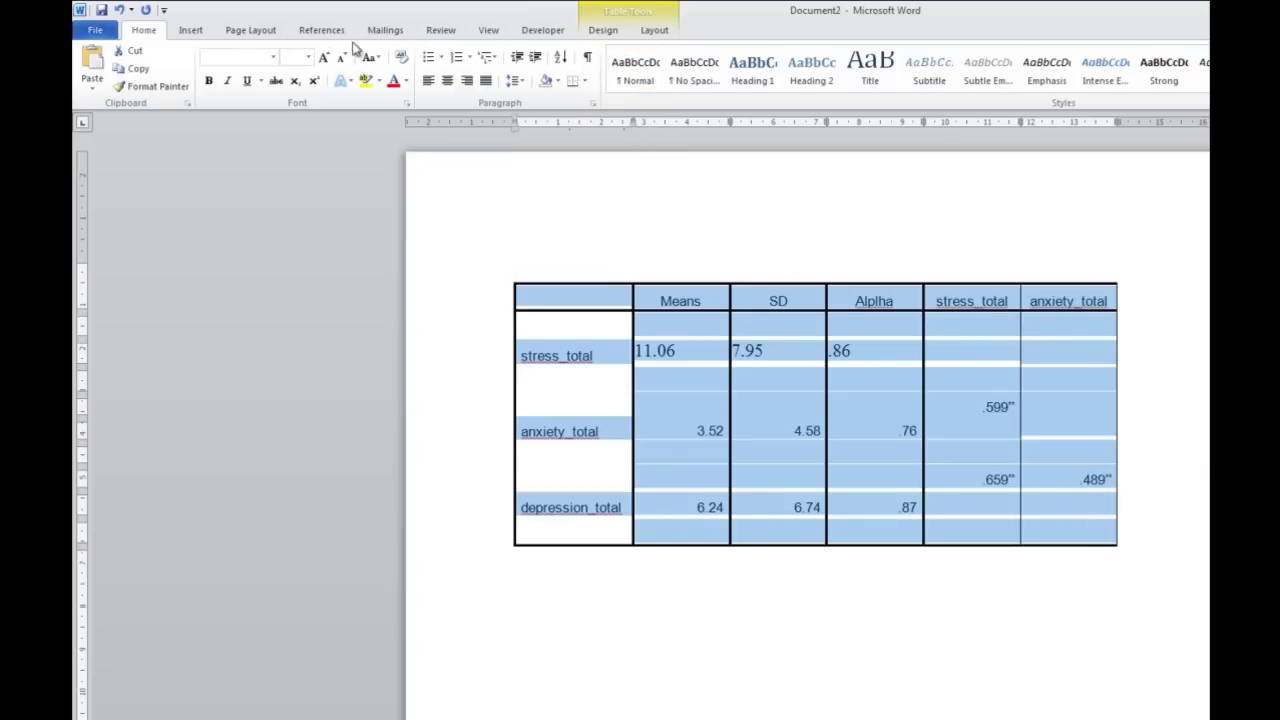
click(275, 57)
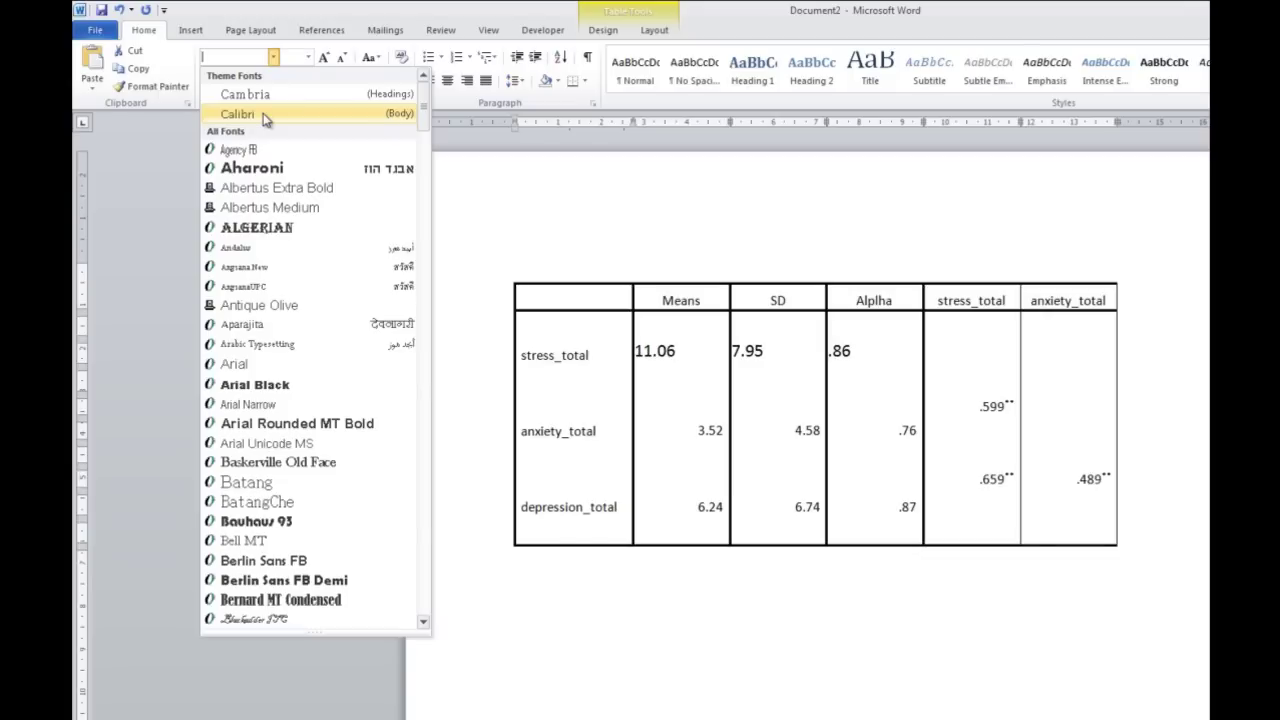
click(263, 113)
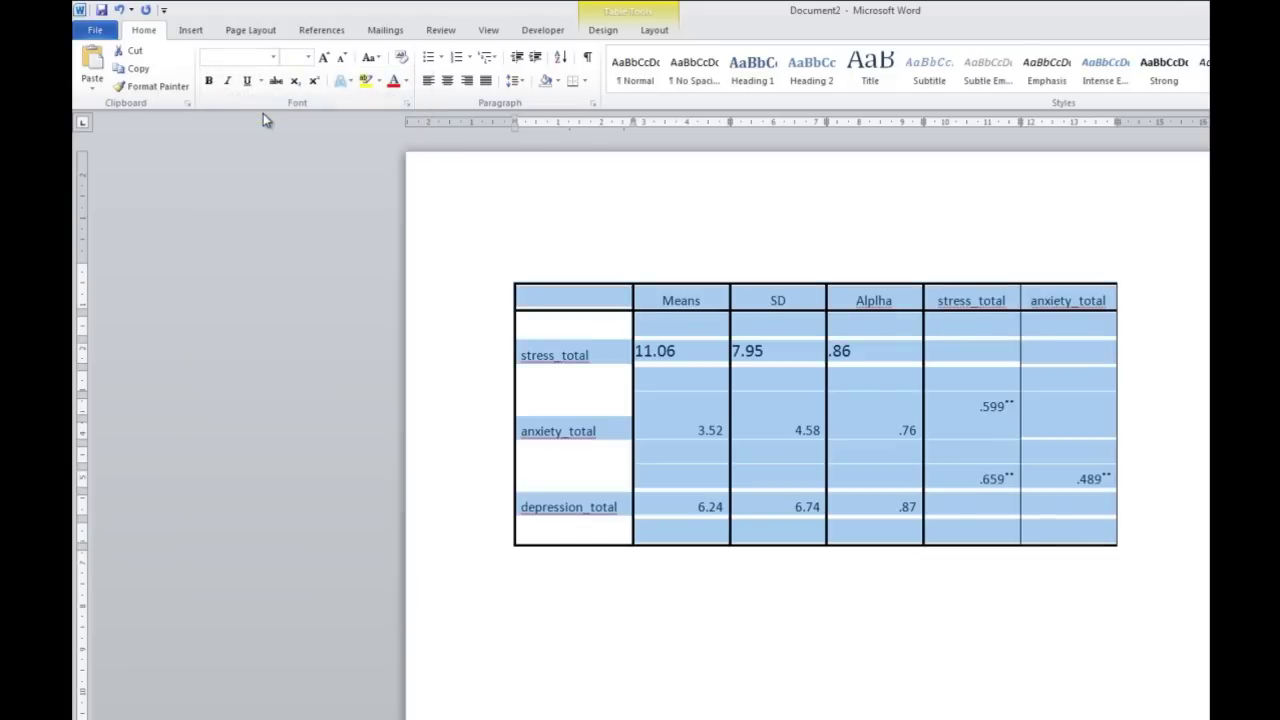
click(310, 58)
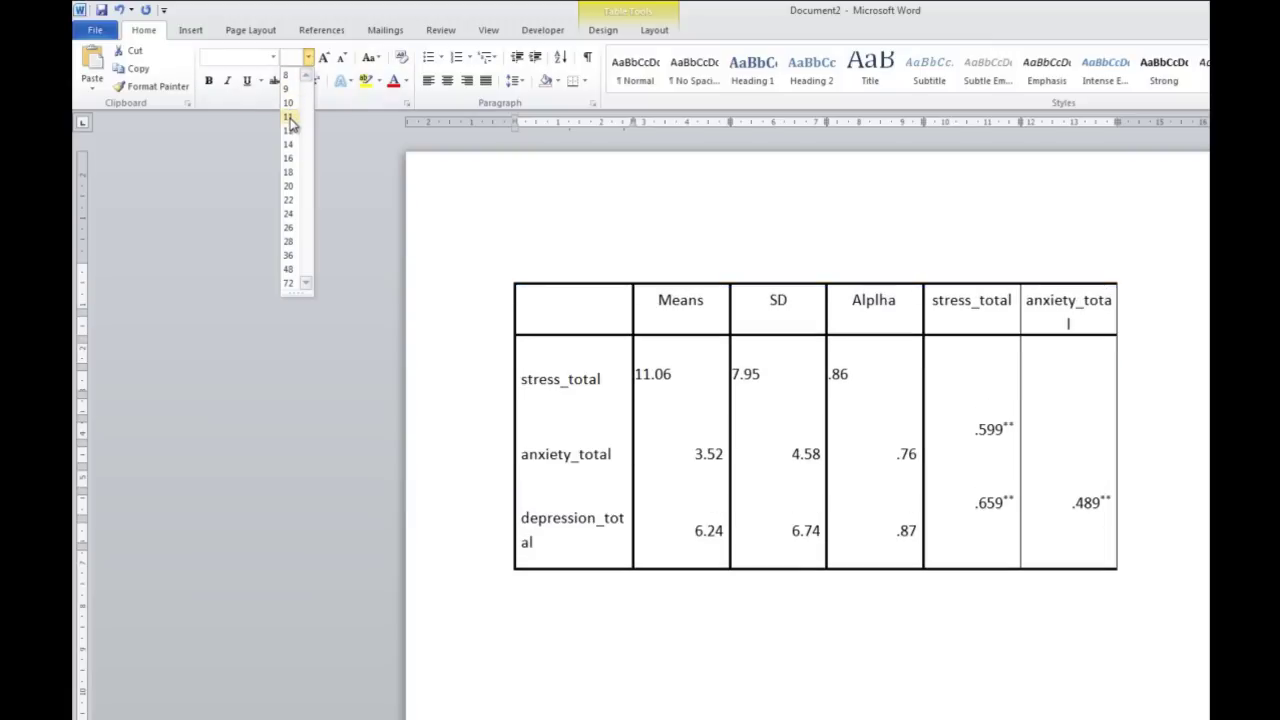
click(289, 118)
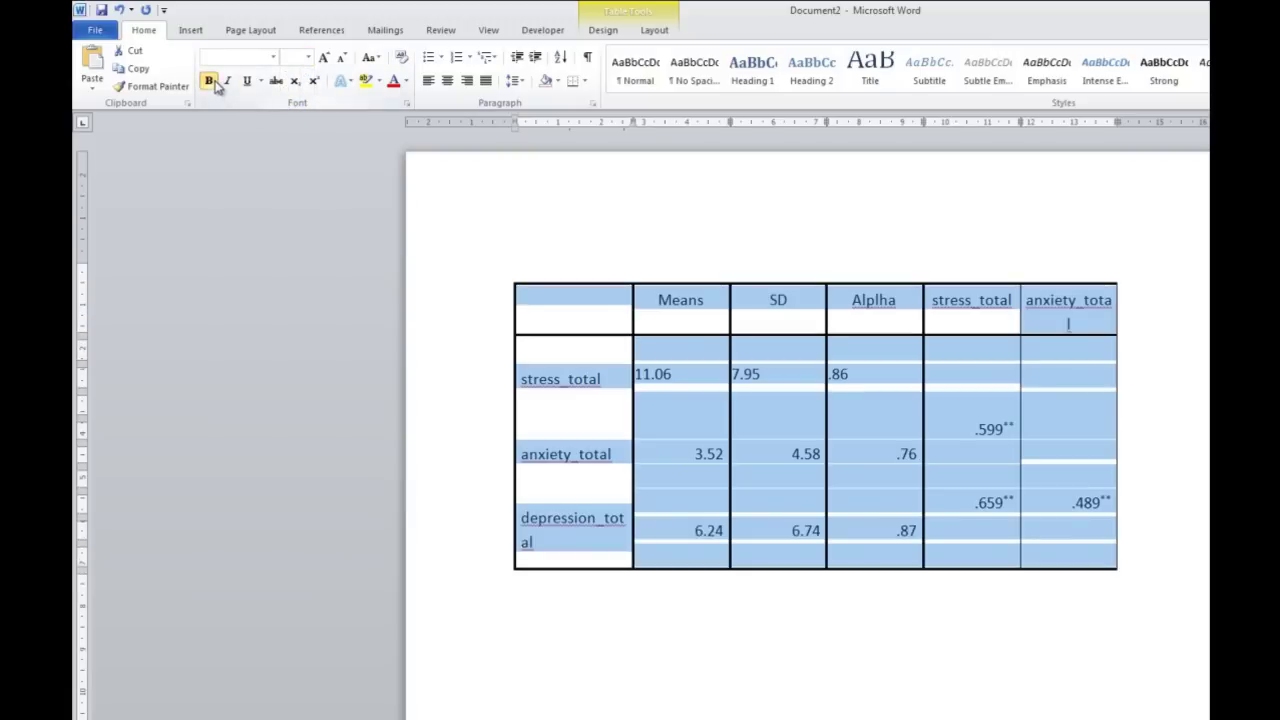
click(853, 643)
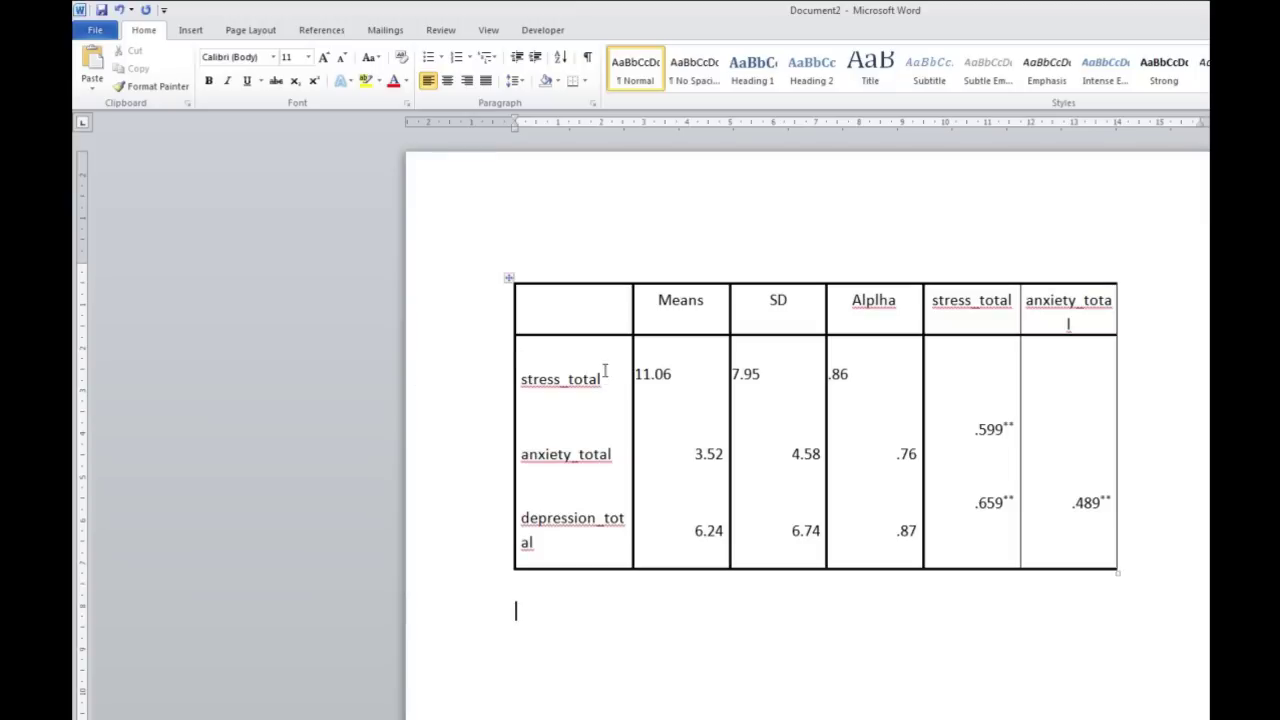
Replace the row labels stress_total, anxiety_total and depression_total with Stress, Anxiety and Depression.
drag(604, 371, 502, 397)
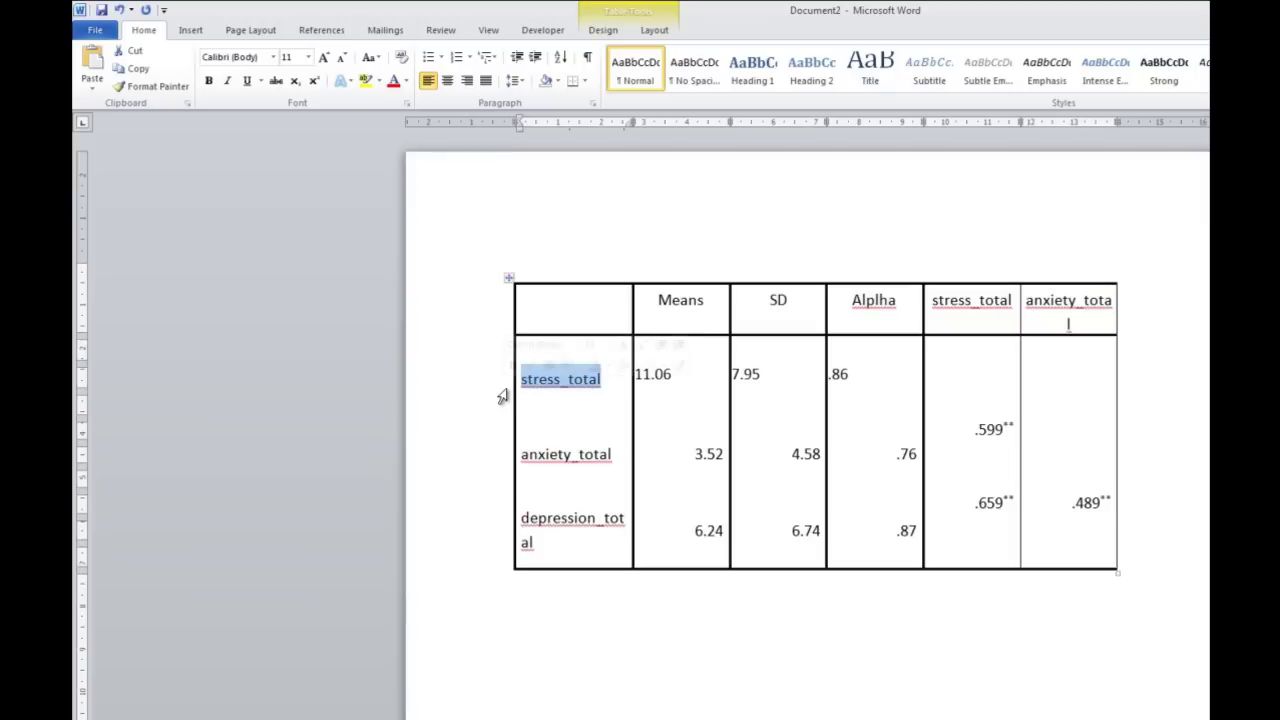
text(S)
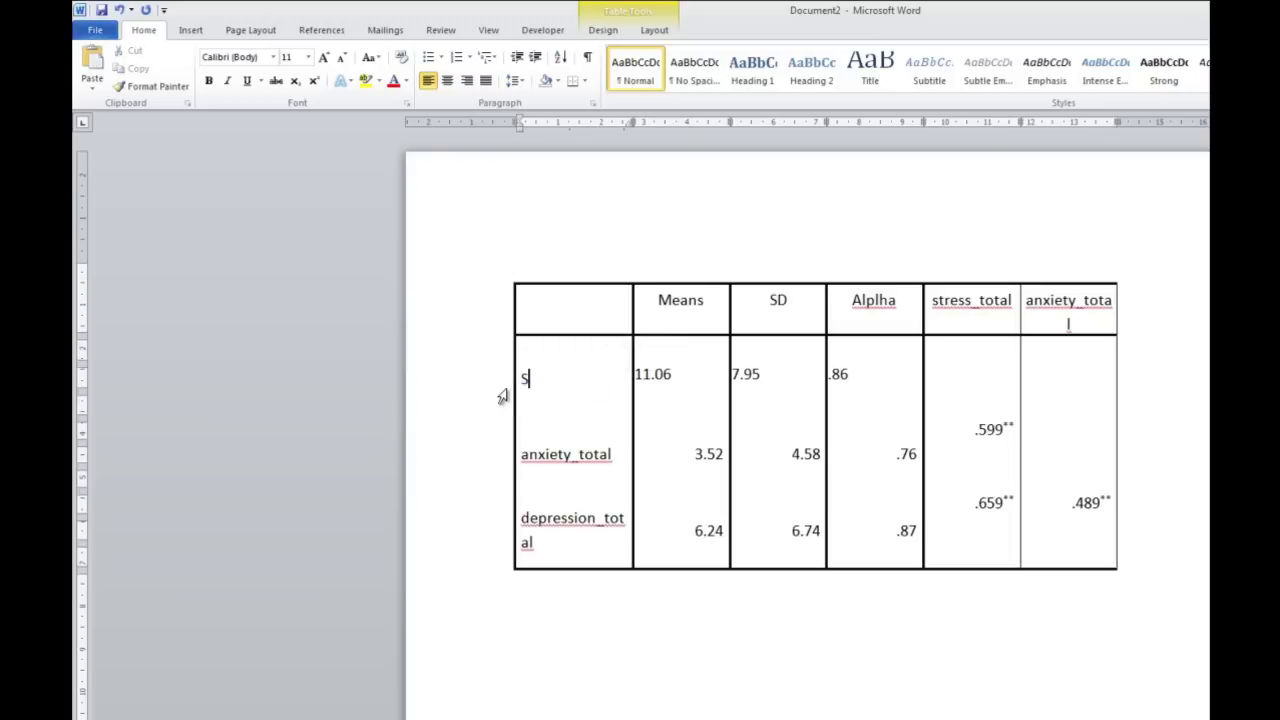
text(tress)
key(Down)
key(Up)
key(Right)
key(Right)
key(Right)
key(Right)
key(Right)
key(Right)
key(Right)
key(BackSpace)
key(BackSpace)
key(BackSpace)
key(BackSpace)
key(BackSpace)
key(BackSpace)
key(BackSpace)
key(BackSpace)
key(BackSpace)
key(BackSpace)
key(BackSpace)
key(BackSpace)
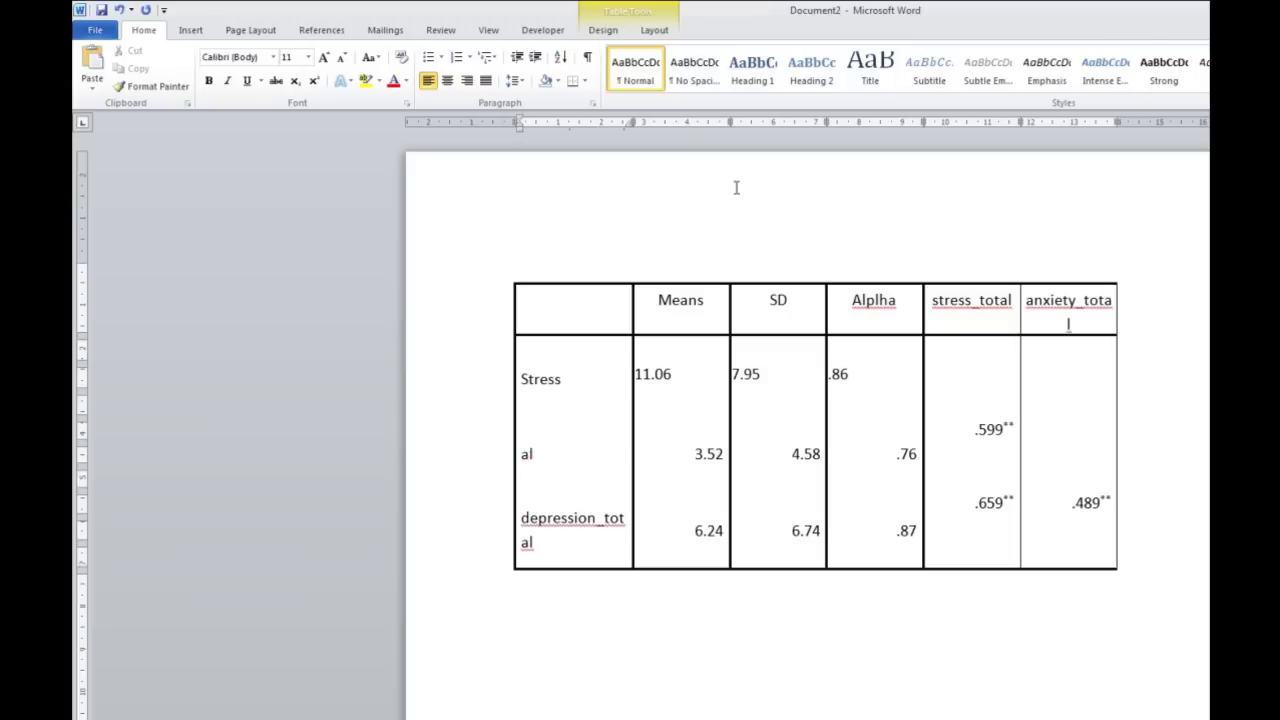
key(BackSpace)
text(Anxiet)
key(Delete)
text(y)
key(Delete)
key(Down)
key(Down)
key(BackSpace)
key(BackSpace)
key(BackSpace)
key(BackSpace)
key(BackSpace)
key(BackSpace)
key(BackSpace)
key(BackSpace)
key(BackSpace)
key(BackSpace)
key(BackSpace)
key(BackSpace)
key(BackSpace)
key(BackSpace)
key(BackSpace)
key(BackSpace)
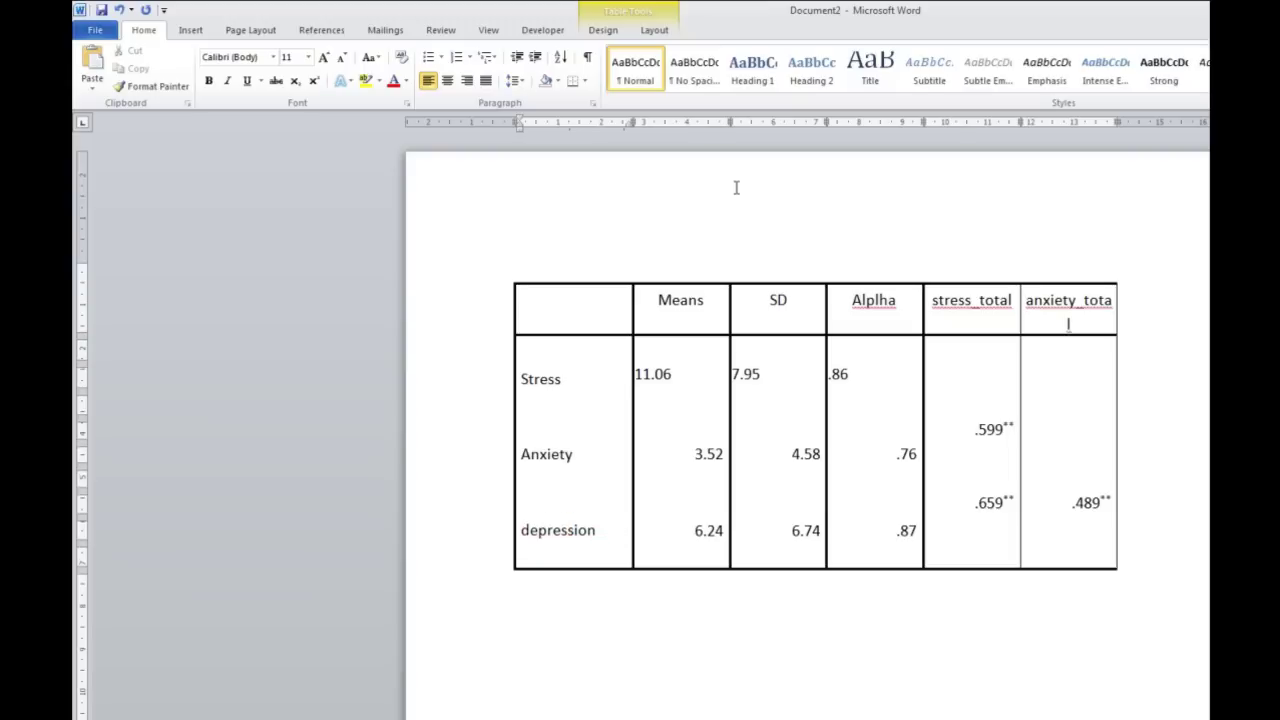
text(Depression)
Retitle the stress_total and anxiety_total column headers as Stress and Anxiety.
click(882, 300)
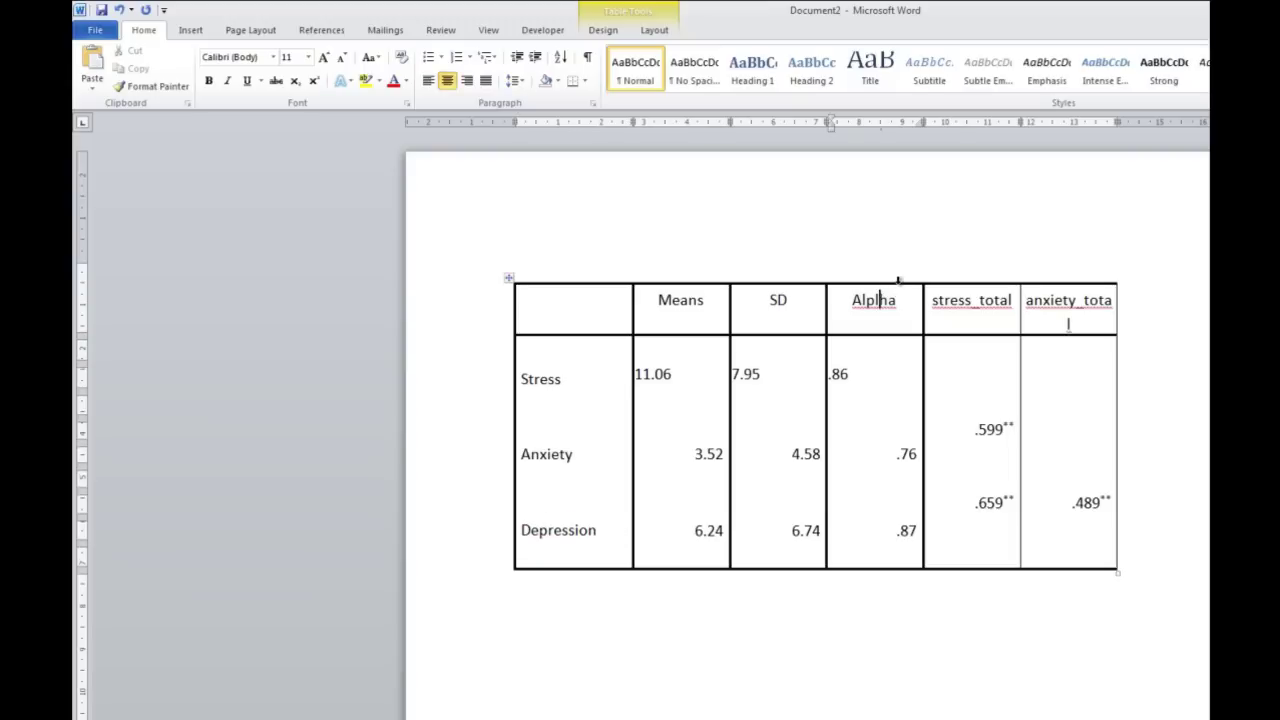
double_click(1006, 302)
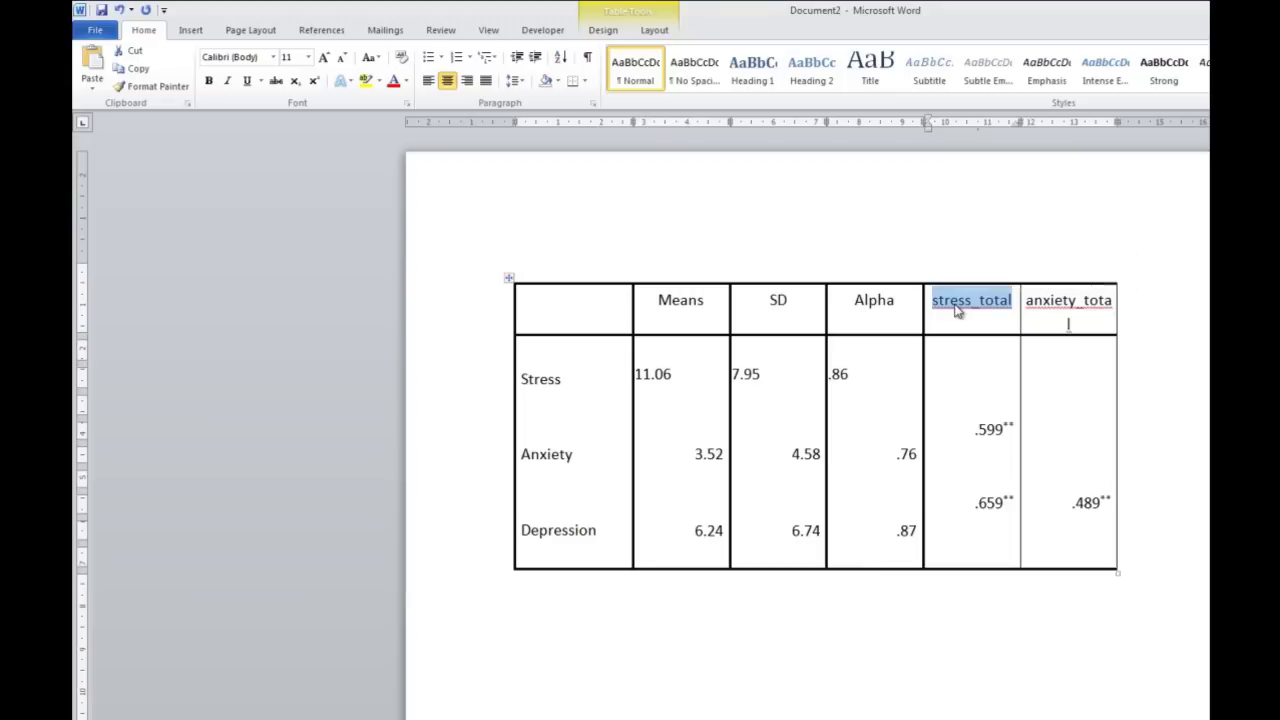
text(Stress)
key(Right)
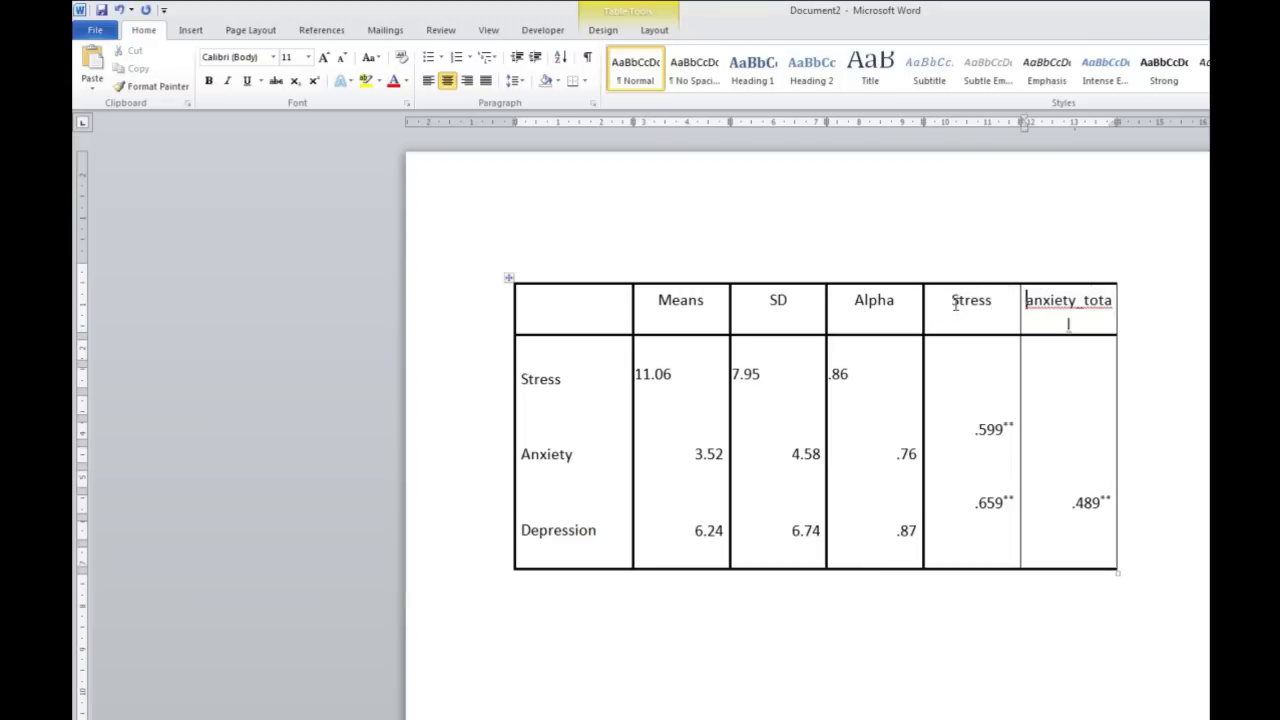
key(Delete)
key(Delete)
key(Delete)
key(Delete)
key(Delete)
key(Delete)
key(Delete)
key(Delete)
key(Delete)
key(Delete)
key(Delete)
key(Delete)
key(Delete)
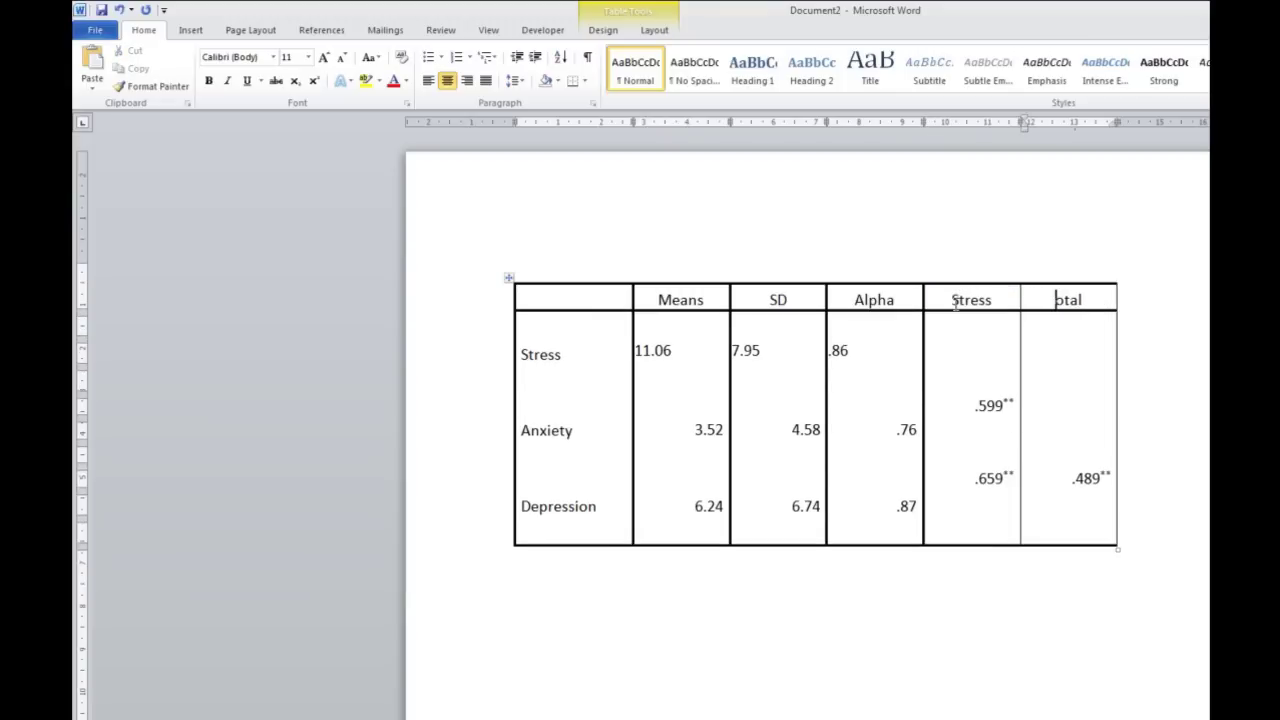
text(Anxiety)
Apply Align Center Left to all the table's header and value cells.
click(553, 291)
drag(551, 286, 1046, 480)
right_click(982, 482)
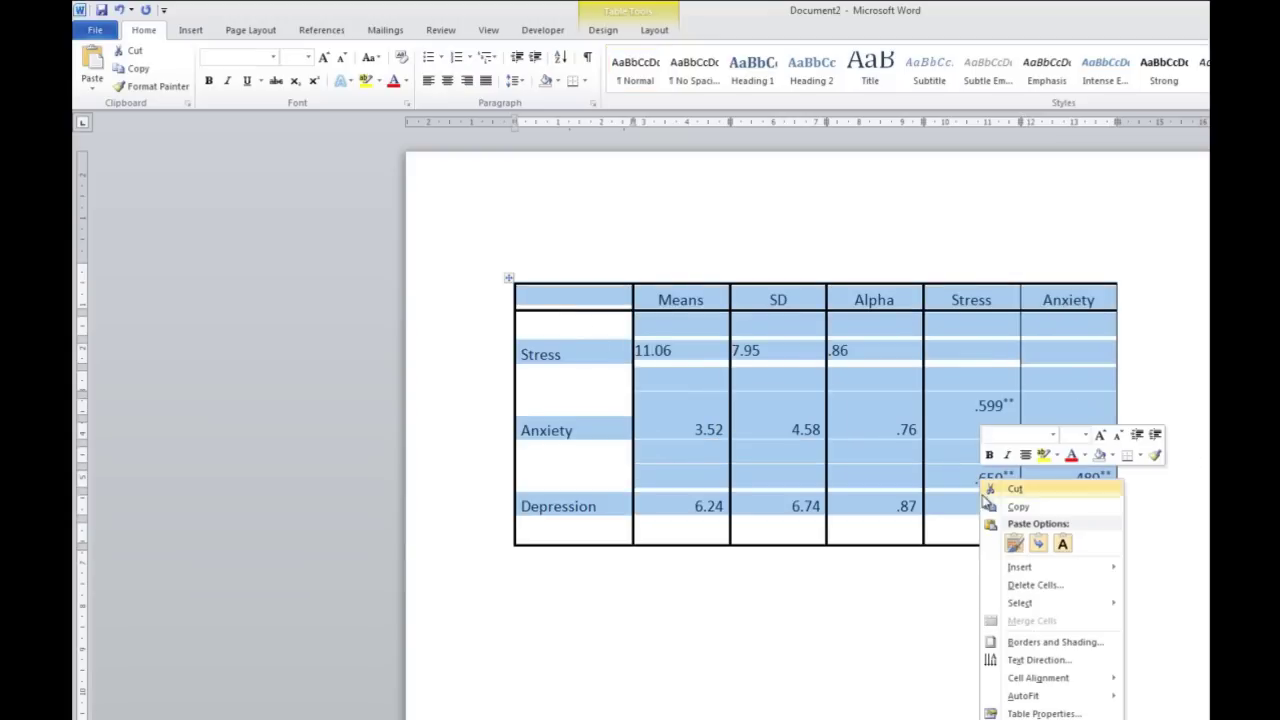
mouse_move(1060, 681)
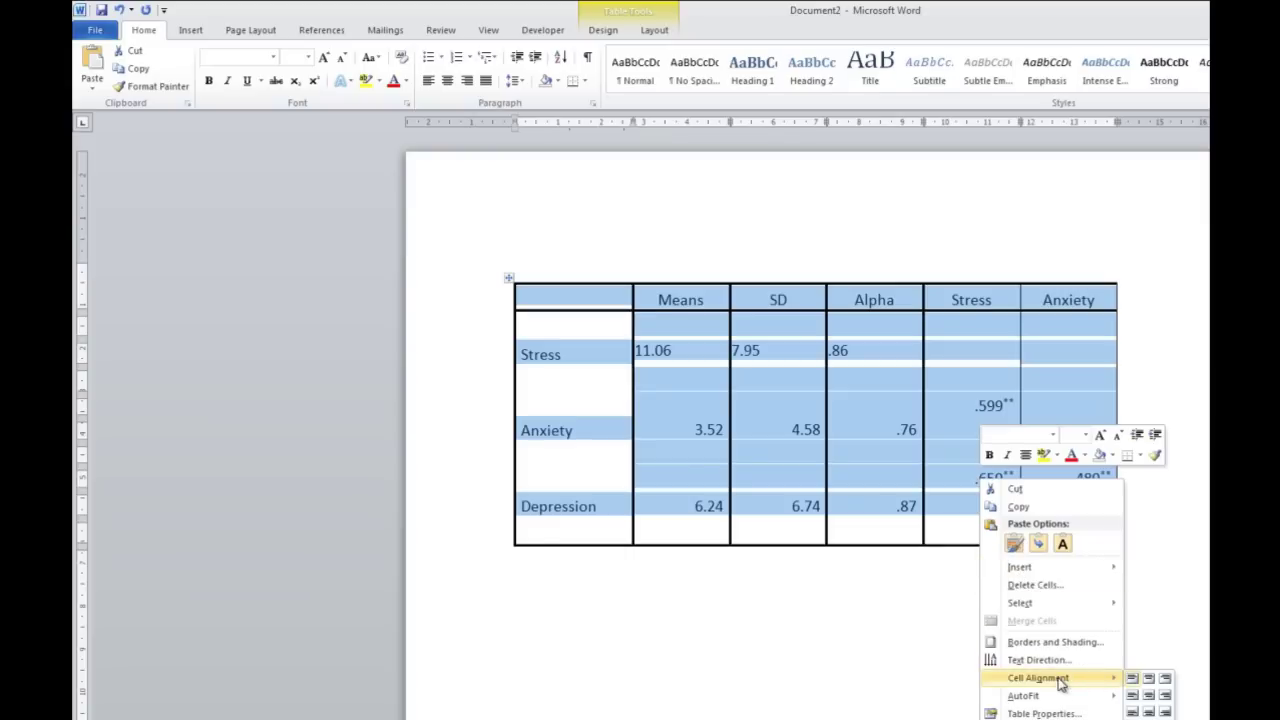
click(1132, 679)
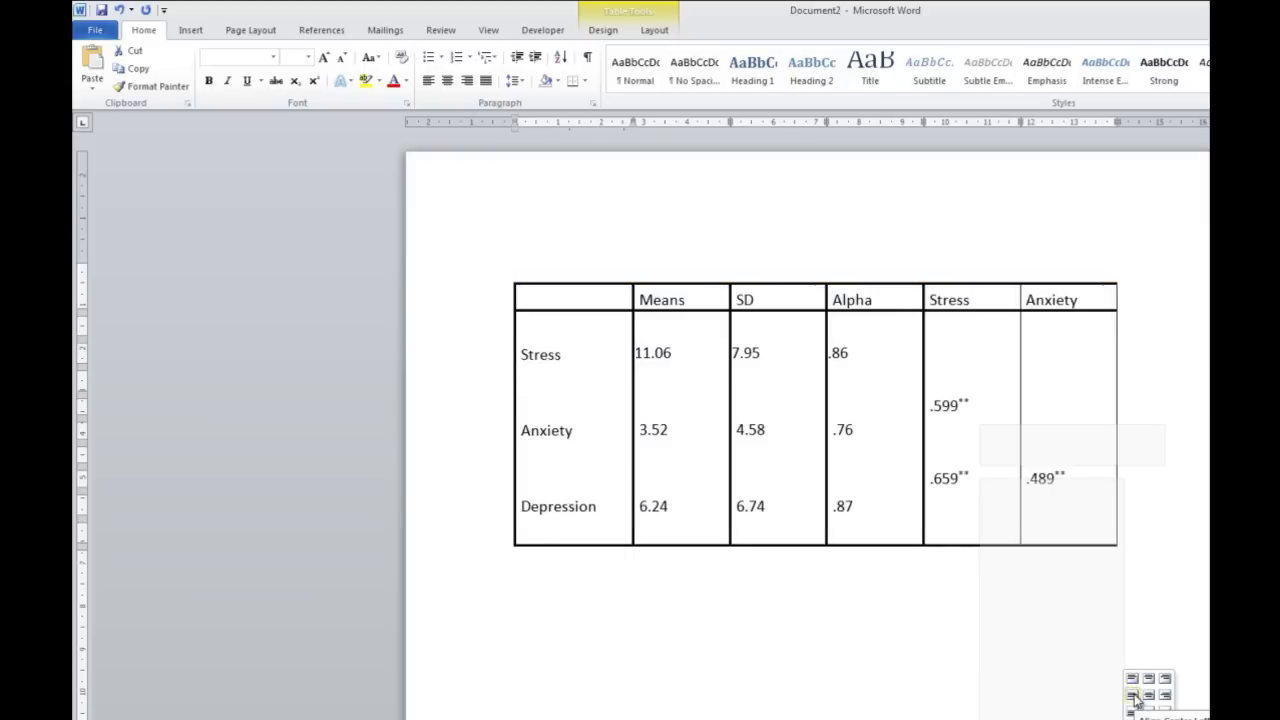
click(1134, 697)
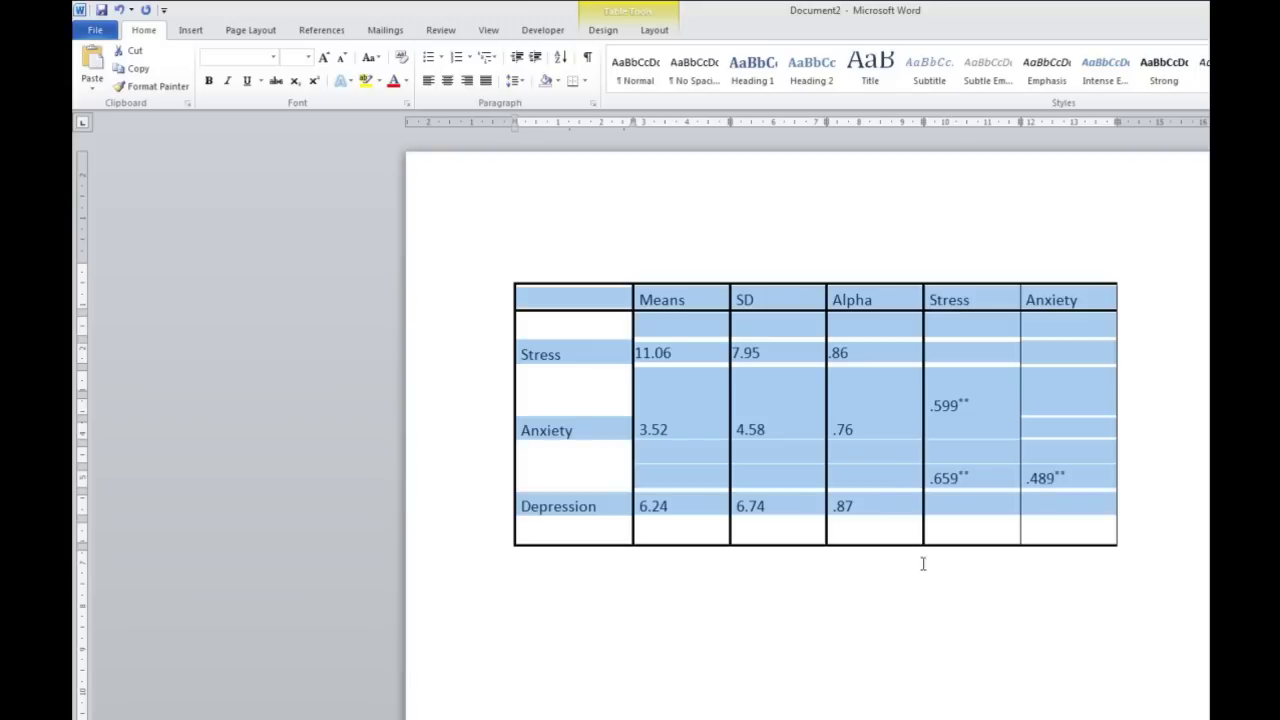
click(888, 670)
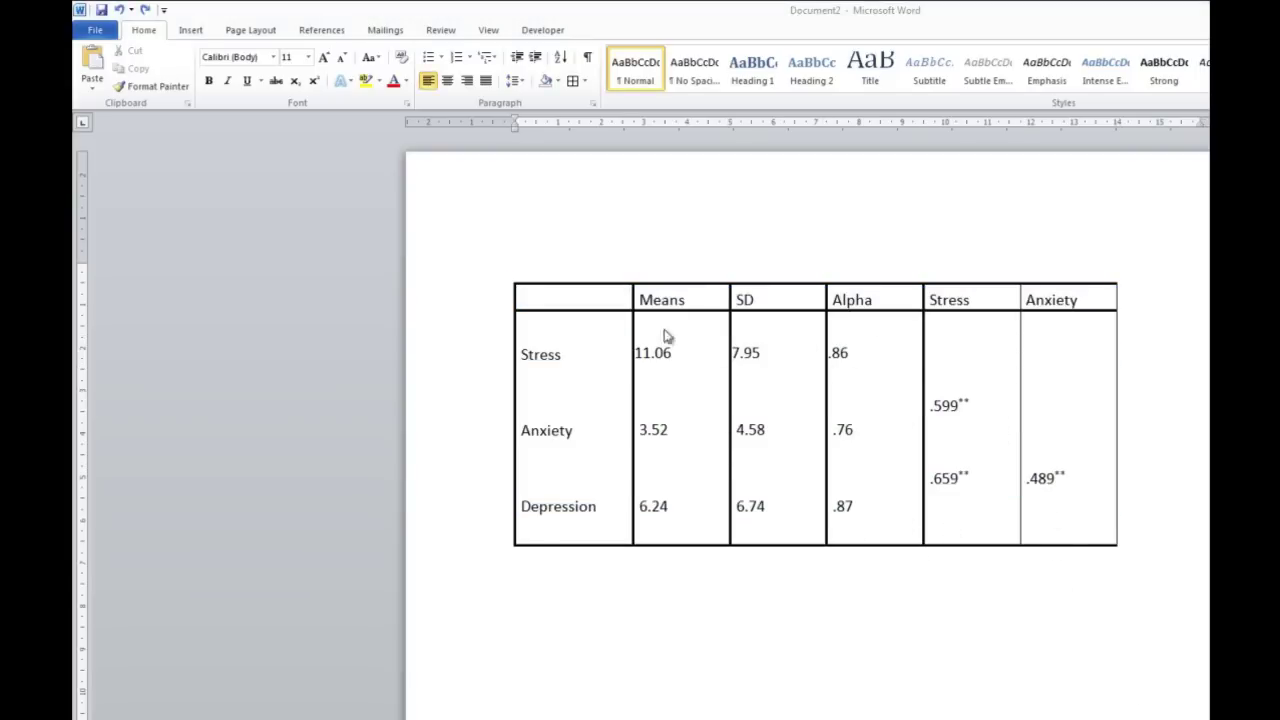
Give every cell in the table thin grid borders.
click(542, 291)
drag(542, 291, 1103, 537)
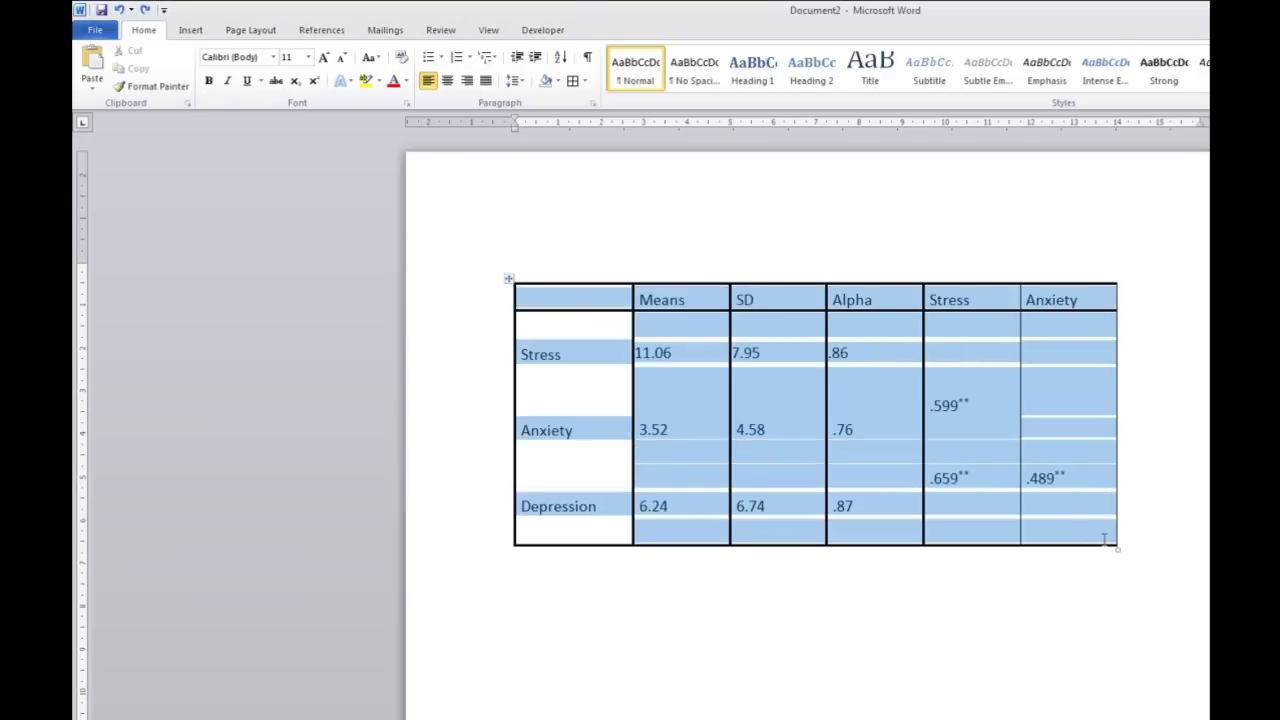
click(572, 82)
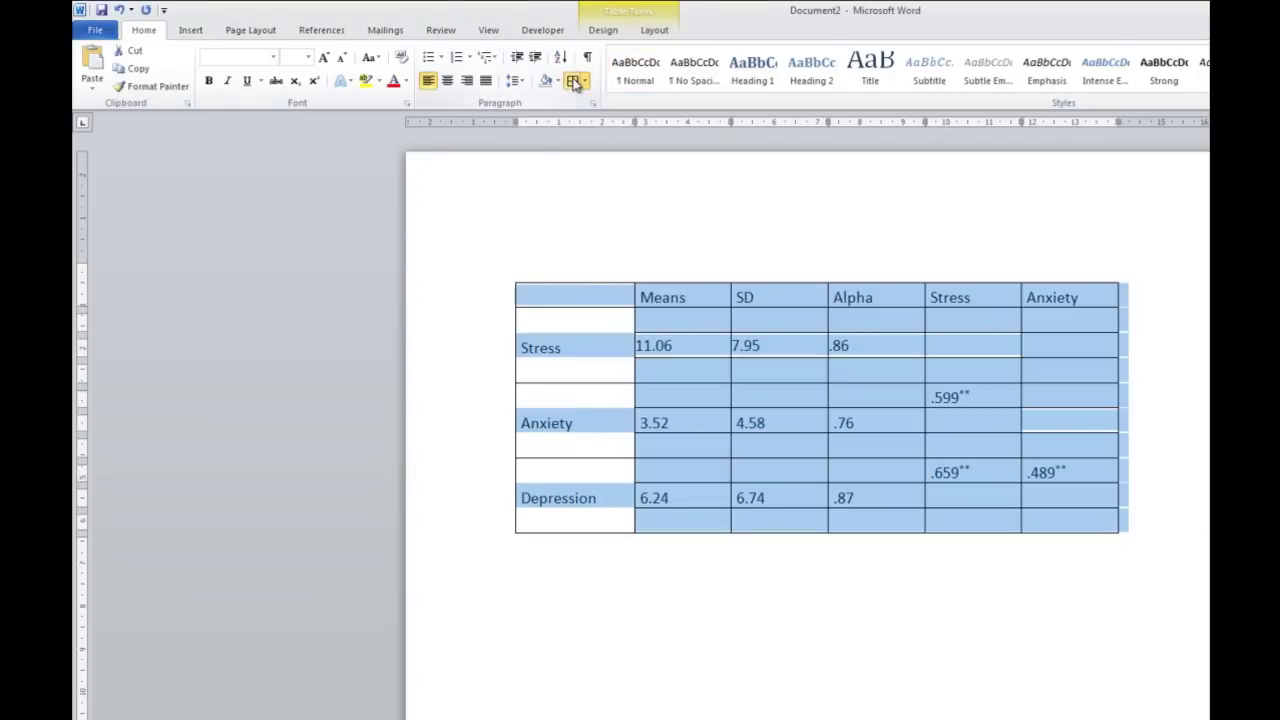
Add an asterisk to .599 and move the correlations into the Anxiety and Depression rows.
click(968, 398)
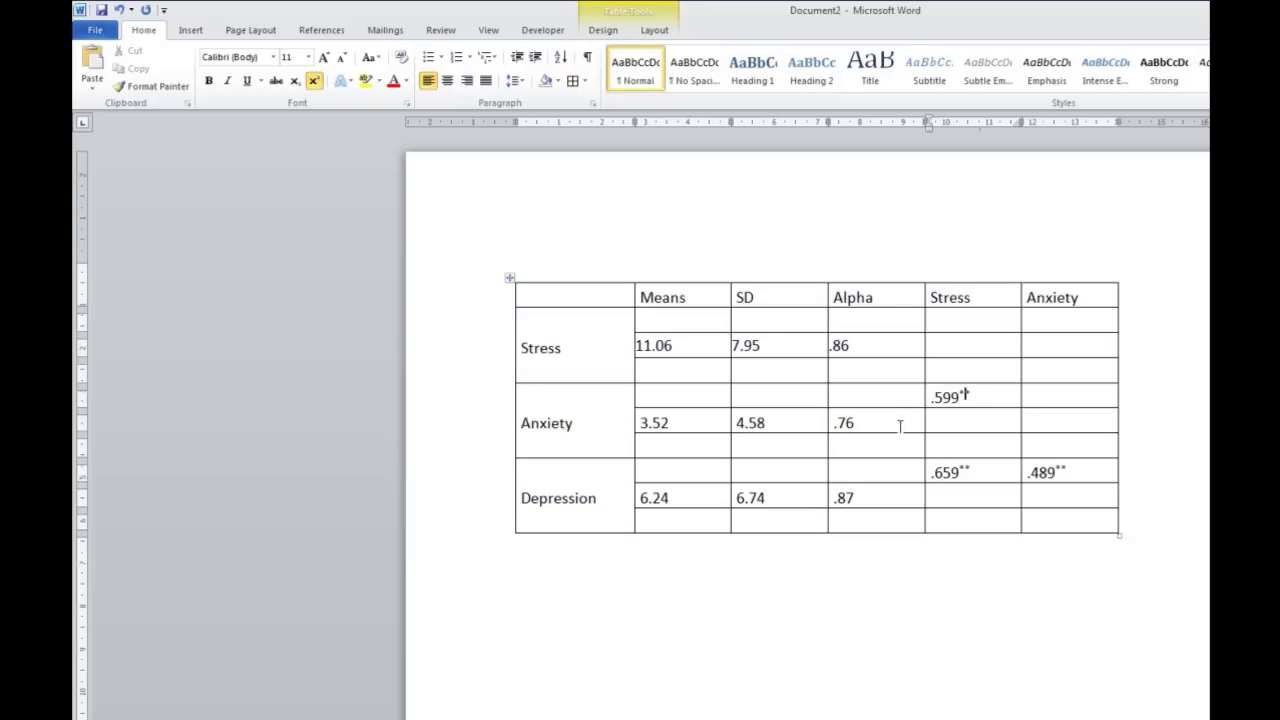
text(*)
drag(974, 396, 947, 432)
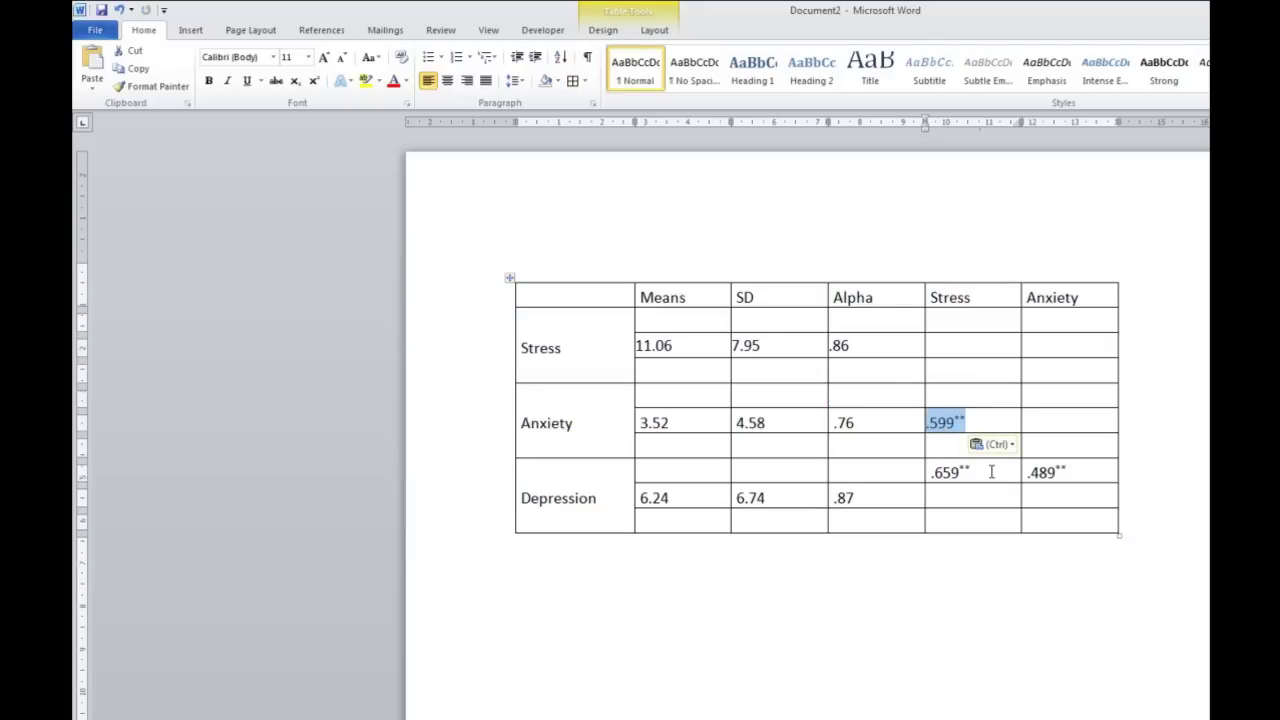
drag(991, 472, 1066, 473)
drag(950, 470, 950, 497)
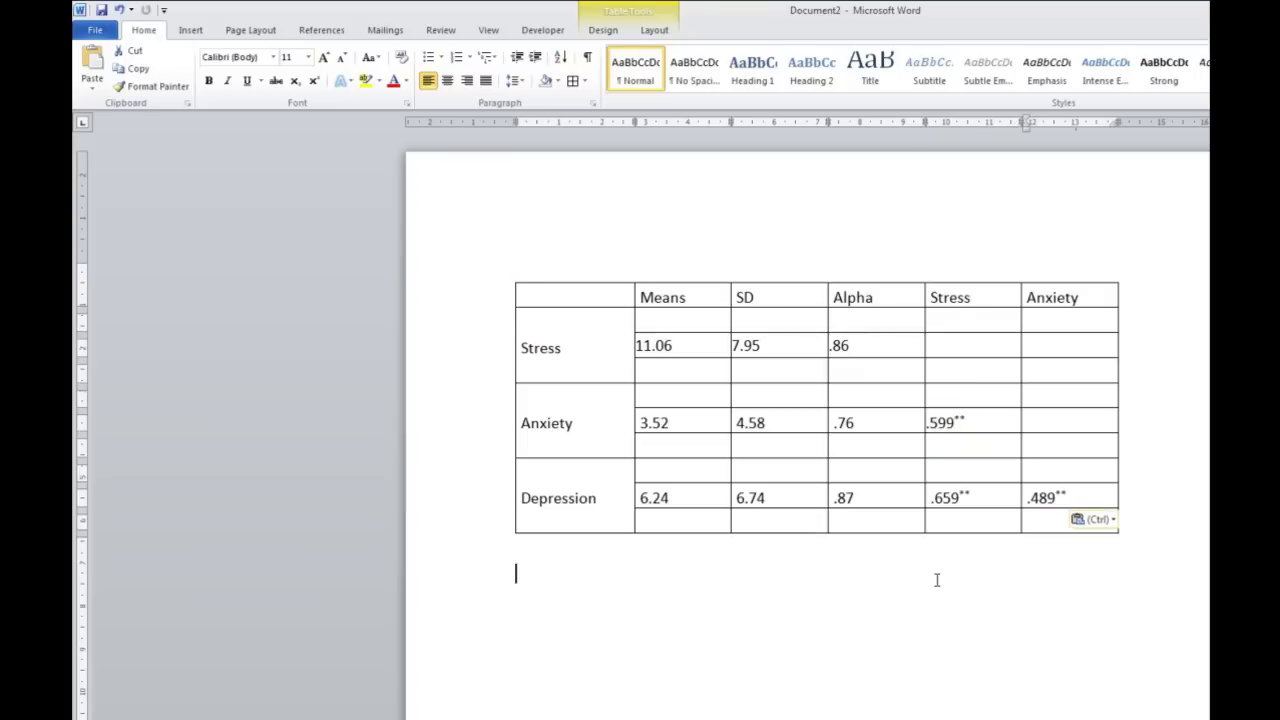
click(936, 579)
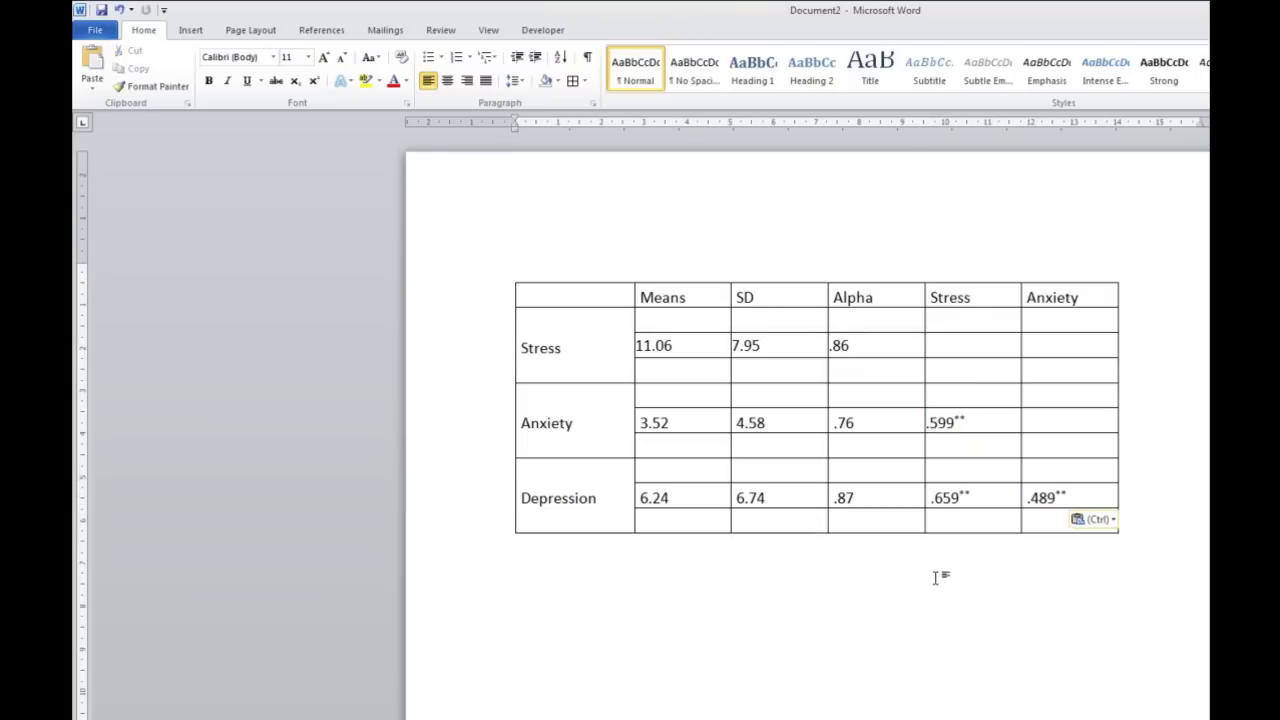
Undo the most recent paste with Ctrl+Z.
click(705, 399)
click(687, 371)
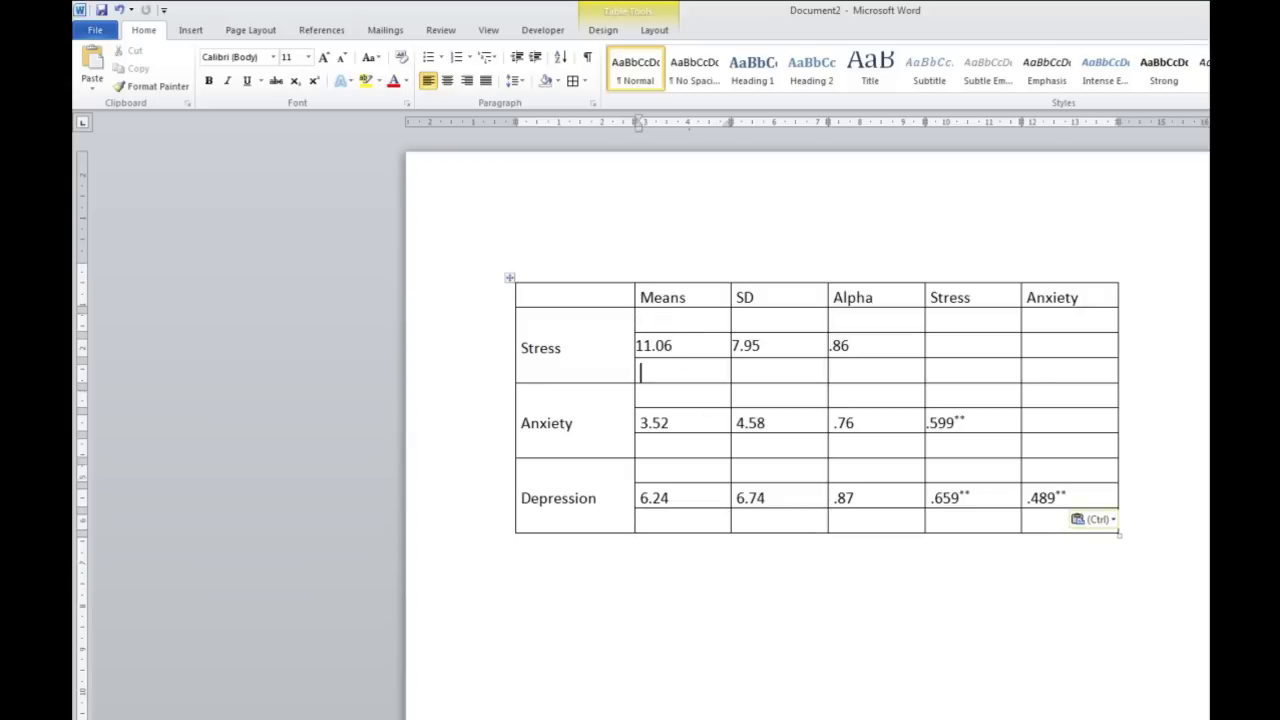
key(ctrl+z)
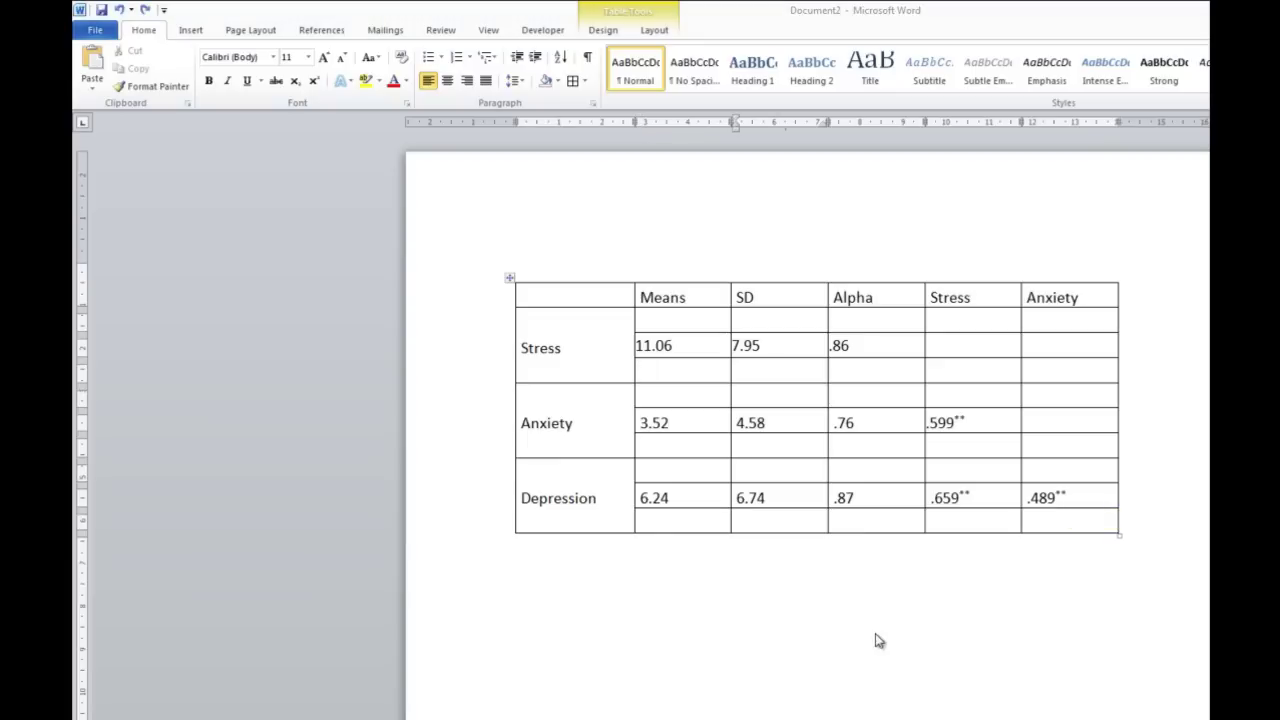
Delete the two empty rows, the one under Means and the one under 11.06.
right_click(677, 321)
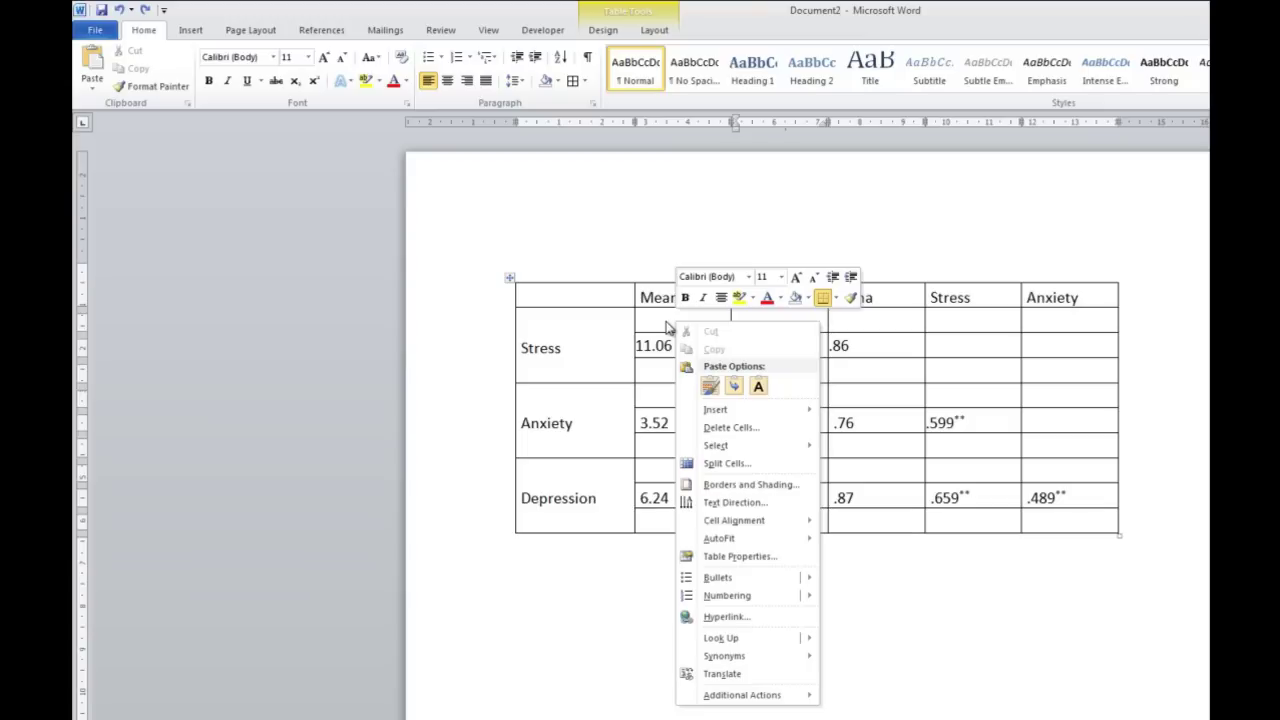
click(731, 428)
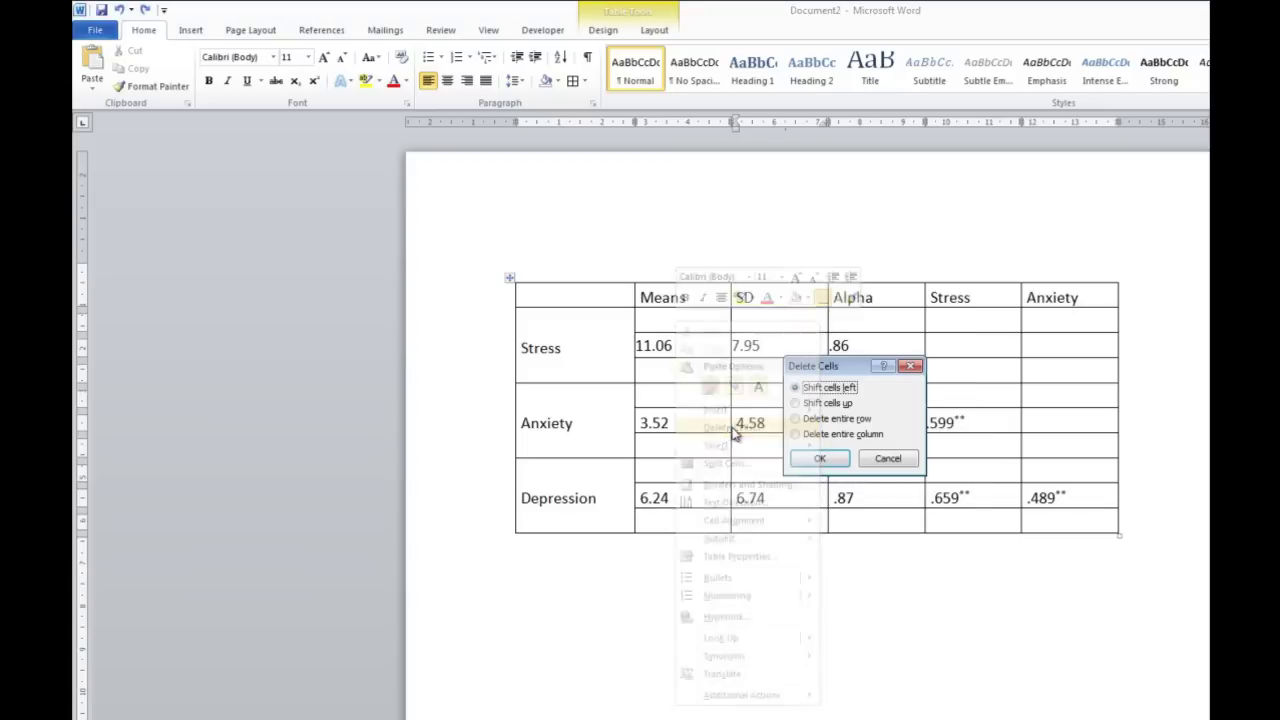
click(816, 421)
click(819, 457)
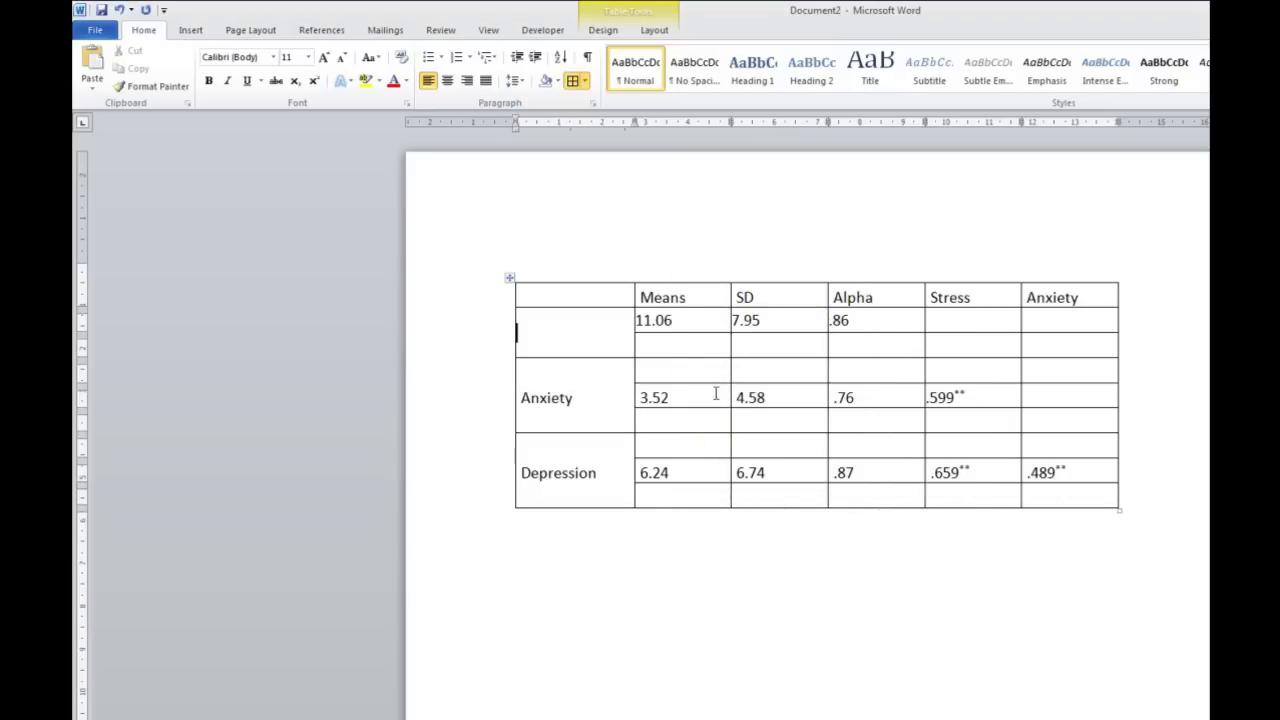
click(681, 355)
right_click(681, 356)
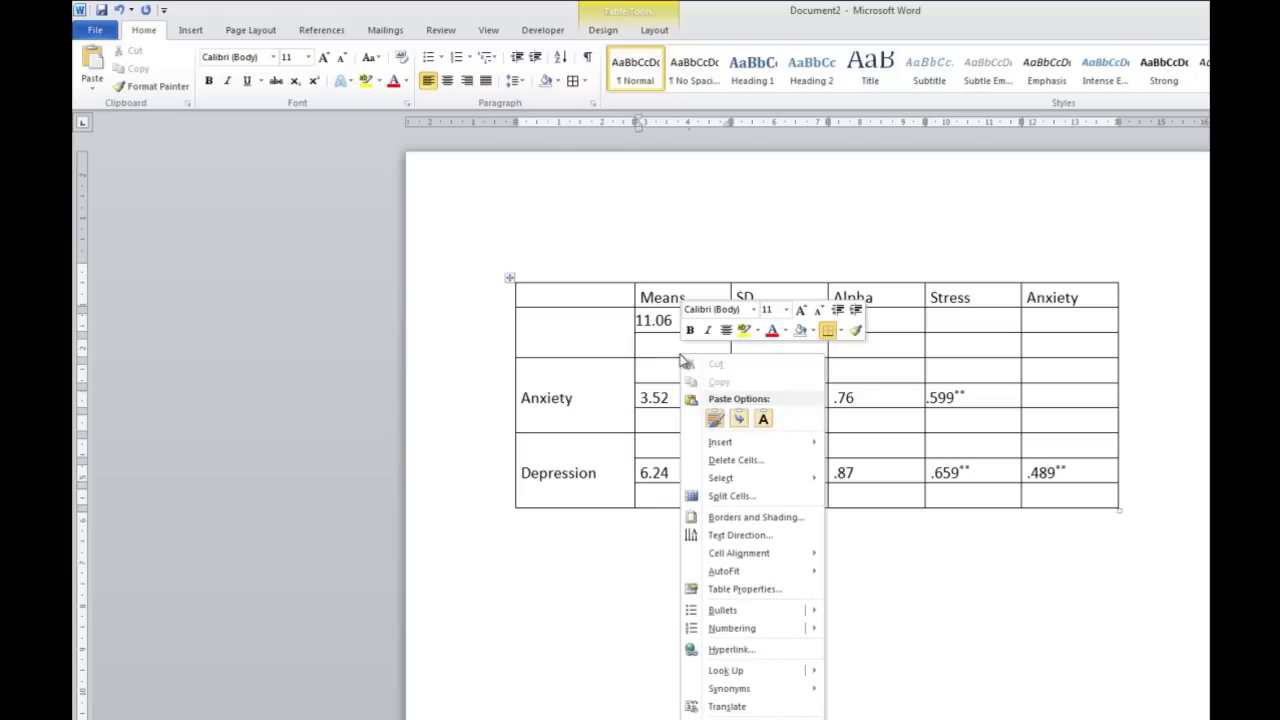
click(735, 460)
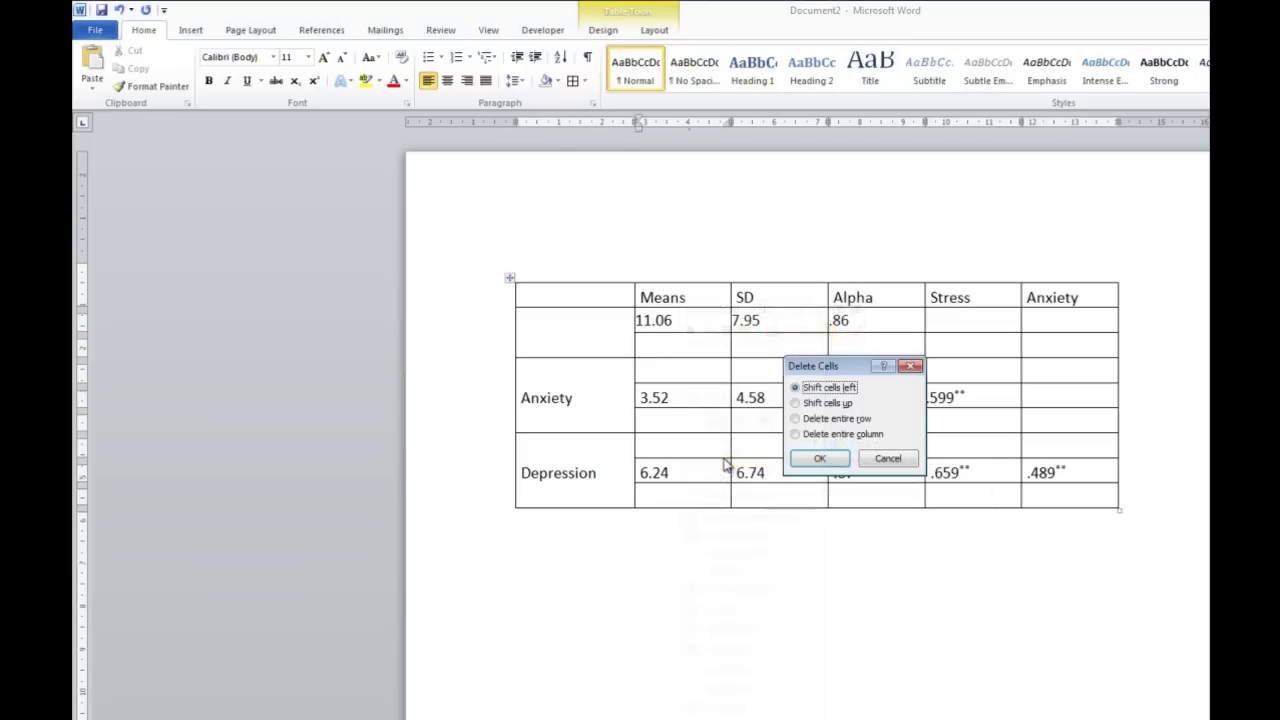
click(804, 421)
click(812, 459)
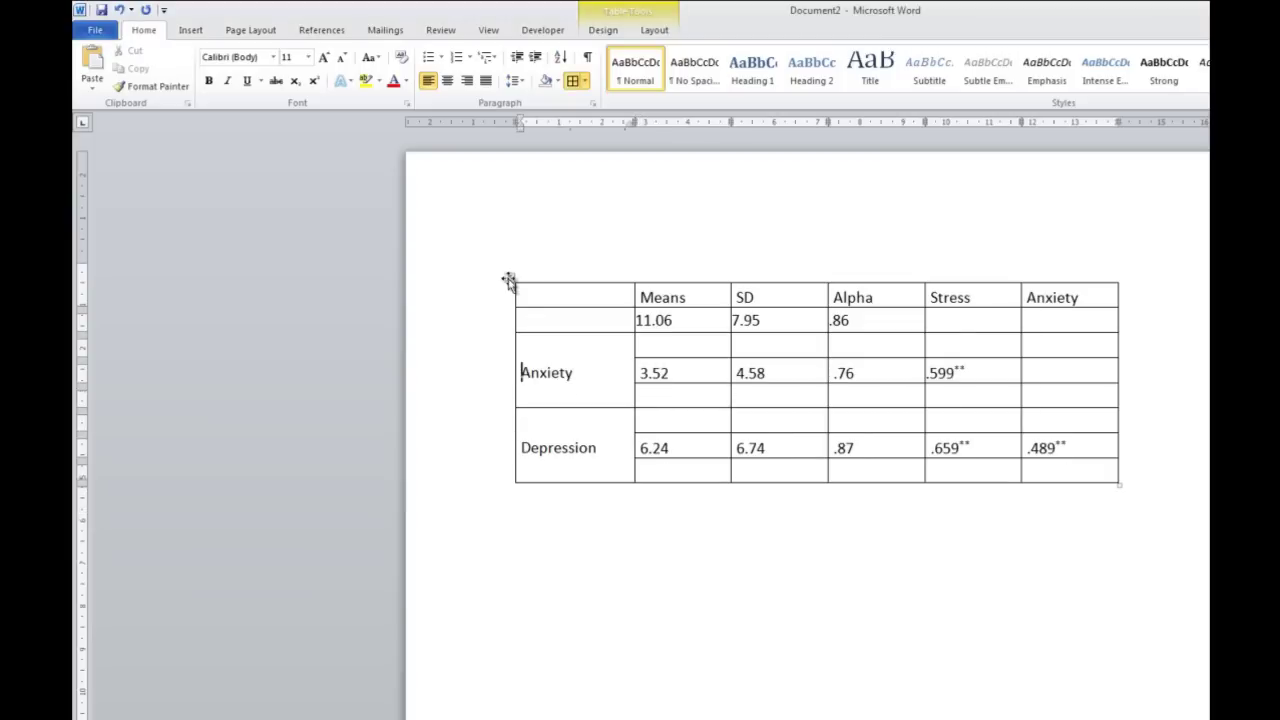
click(541, 320)
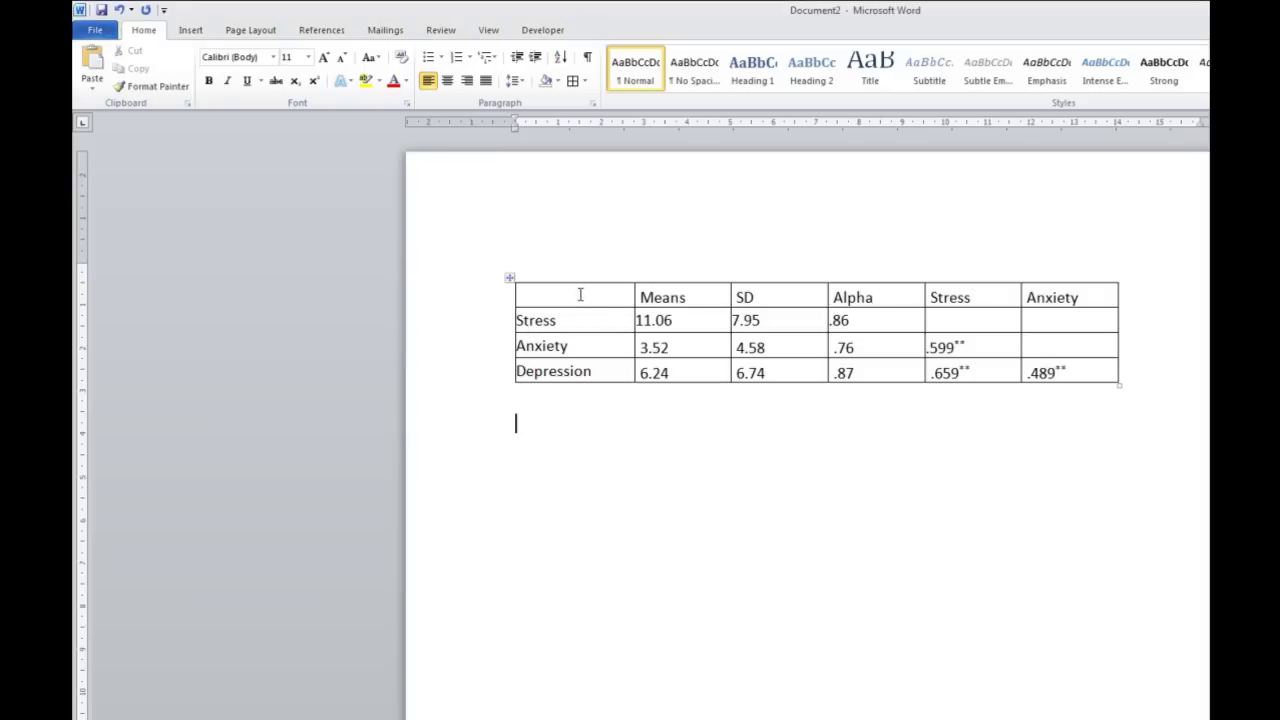
Remove all table borders, then add rules along the table's top and bottom.
drag(554, 293, 1107, 375)
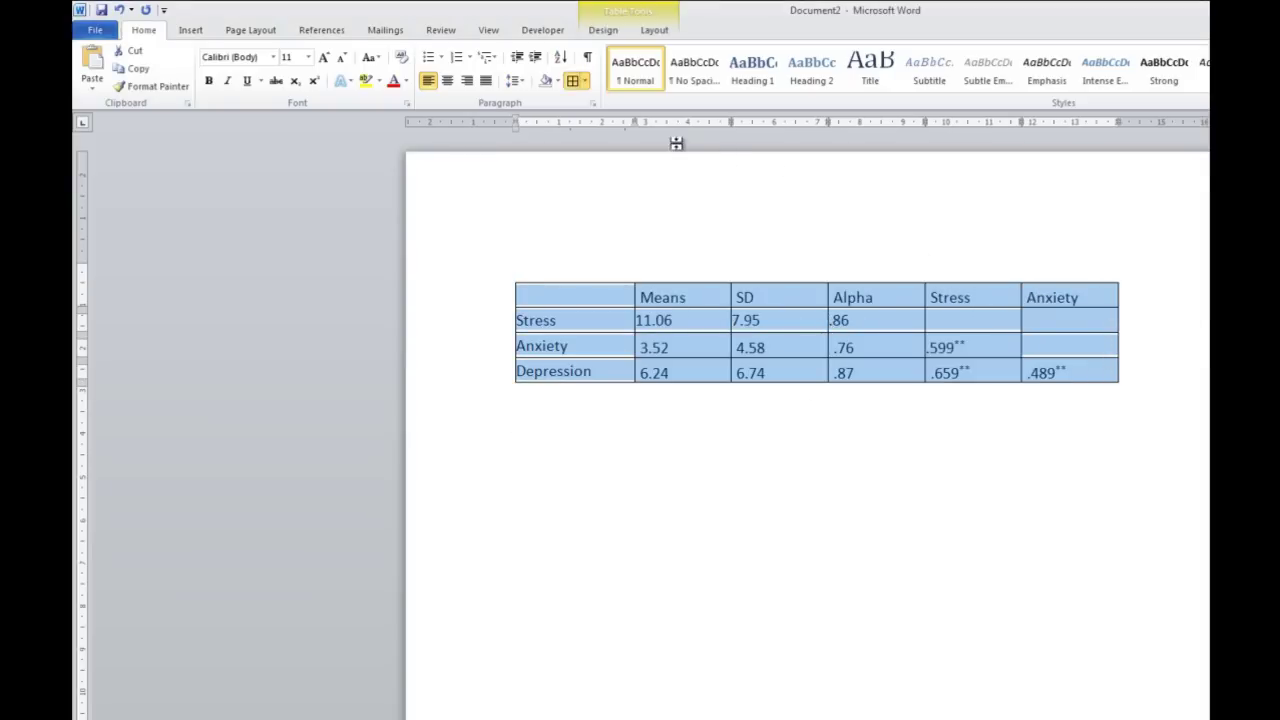
click(586, 85)
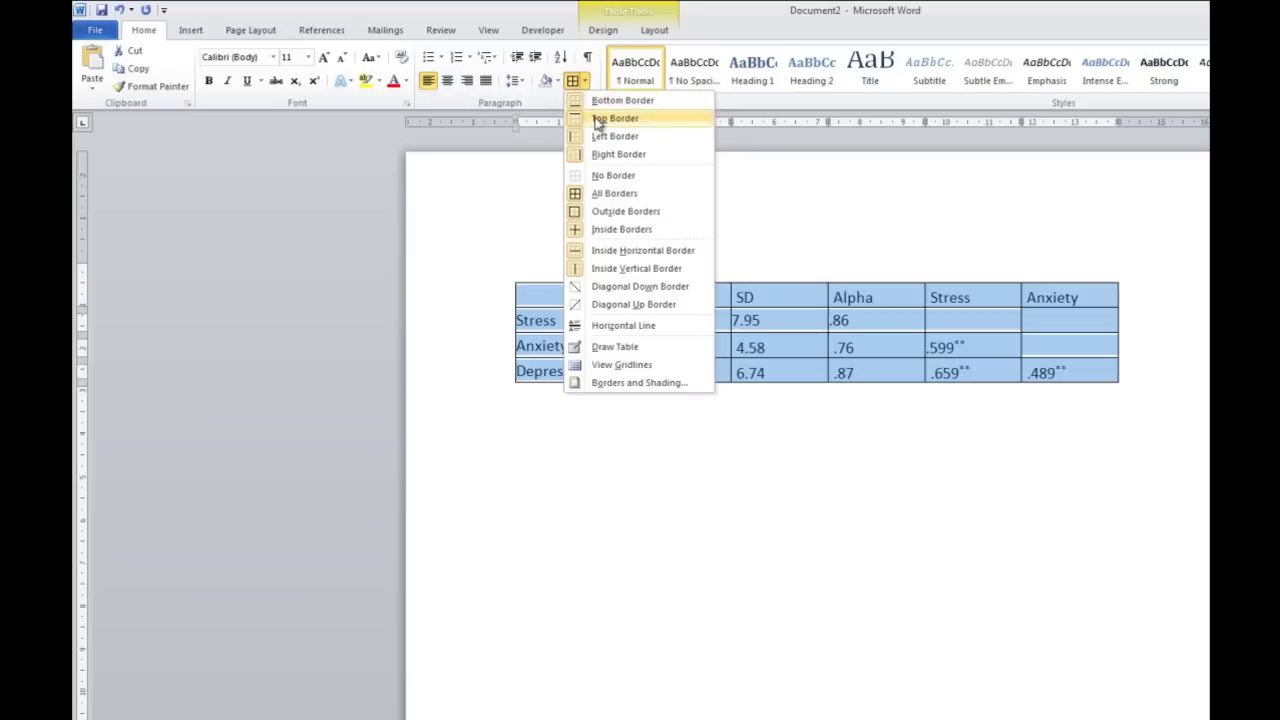
click(600, 193)
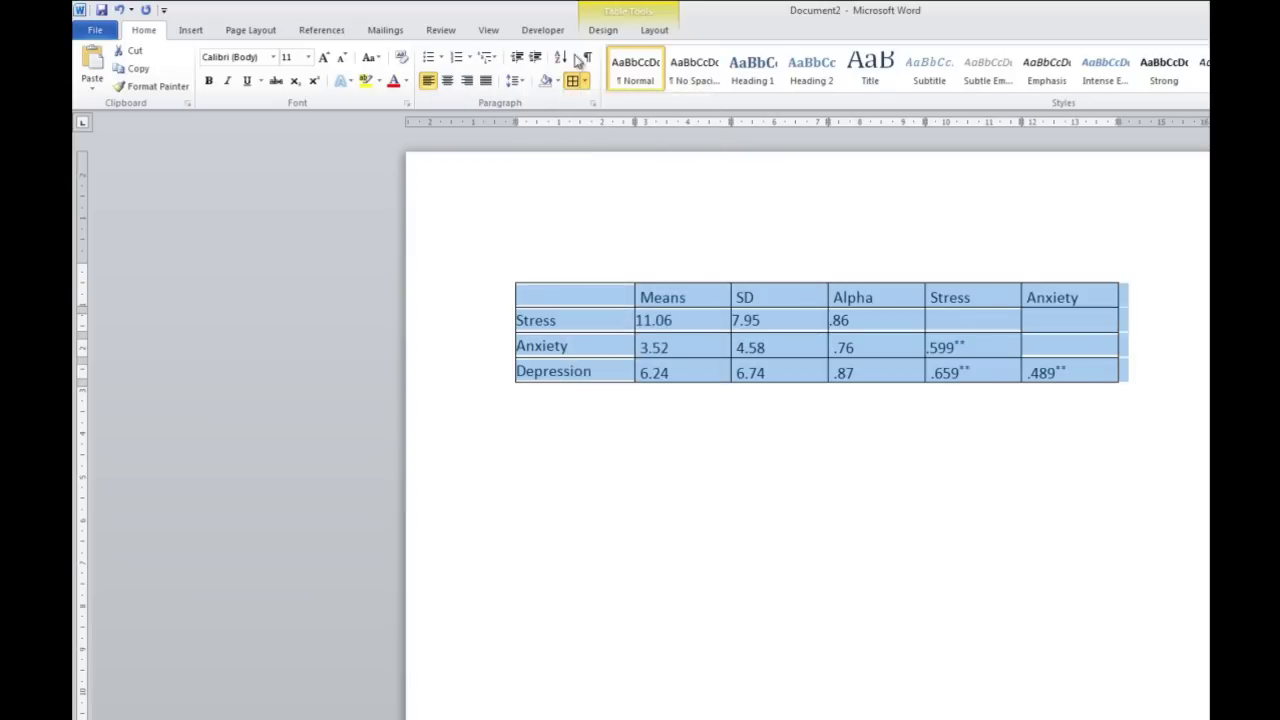
click(586, 85)
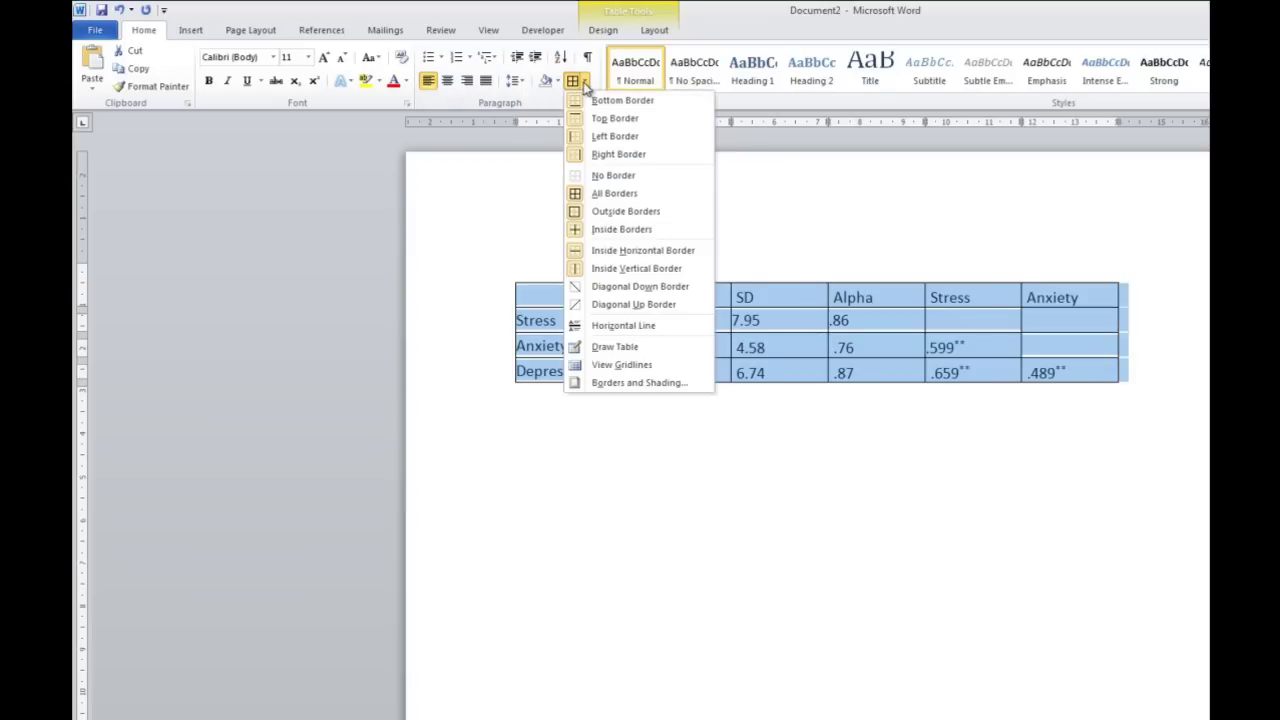
click(600, 193)
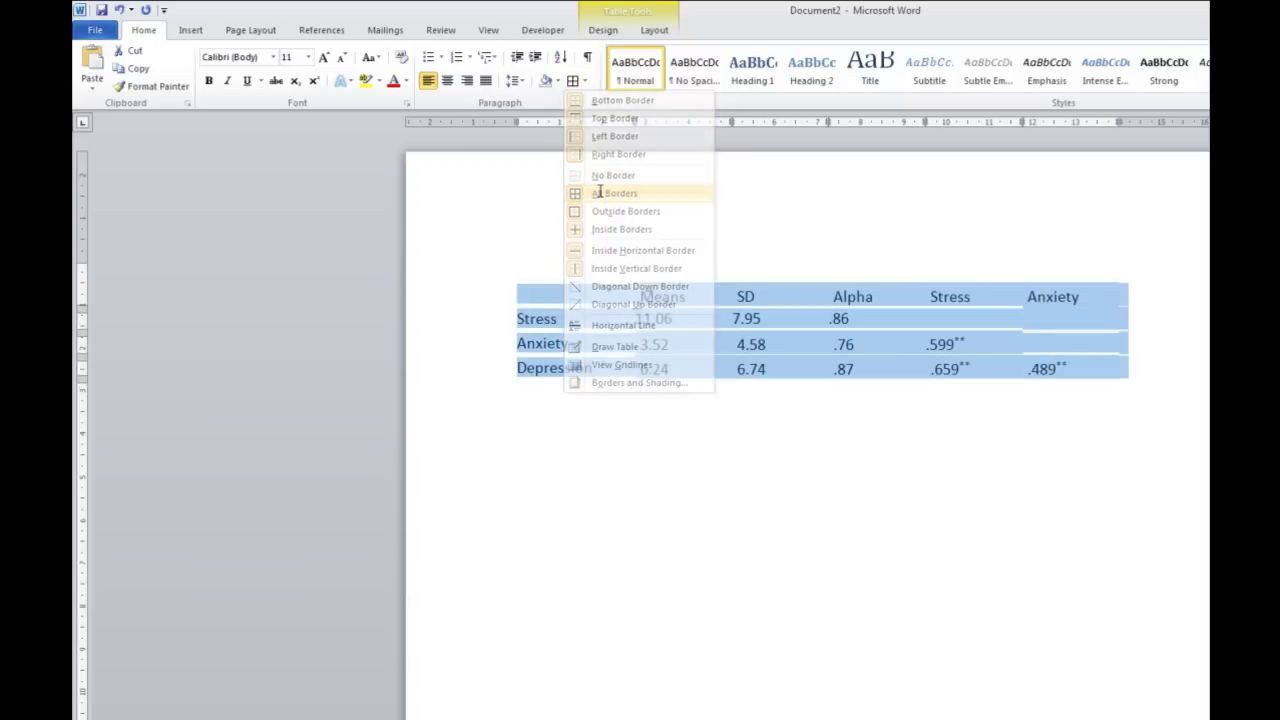
click(588, 84)
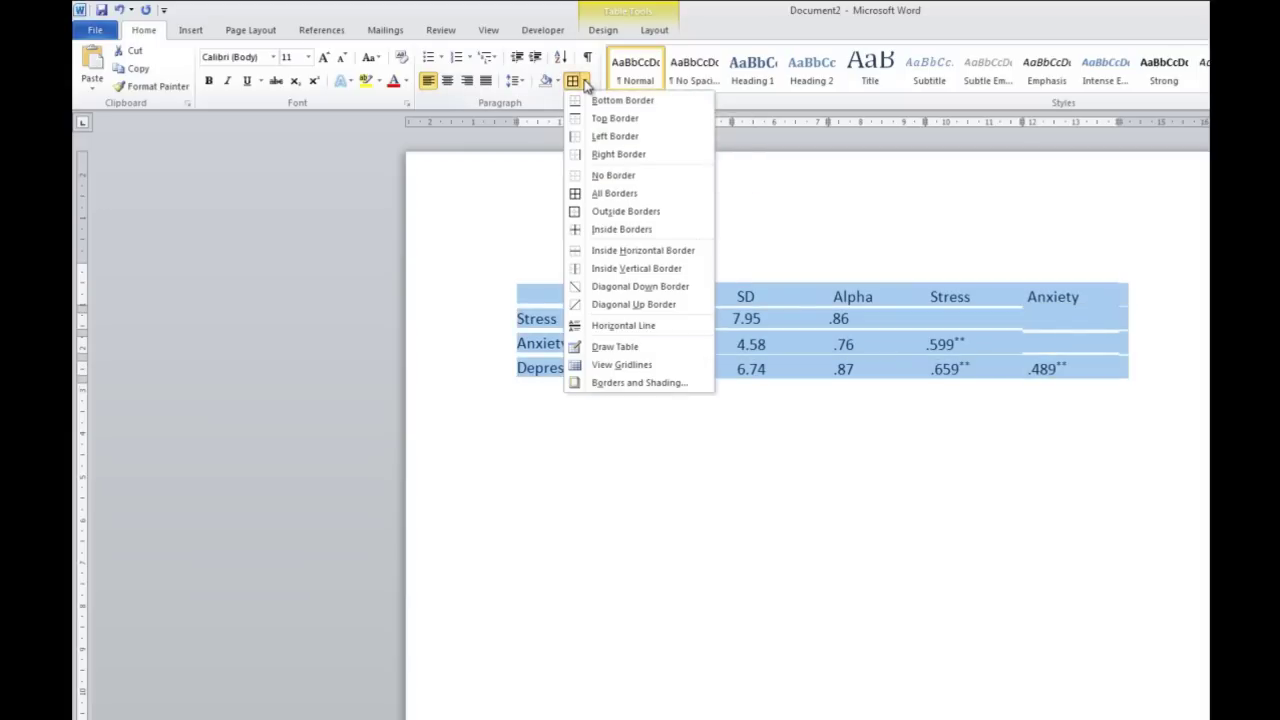
click(590, 96)
click(588, 84)
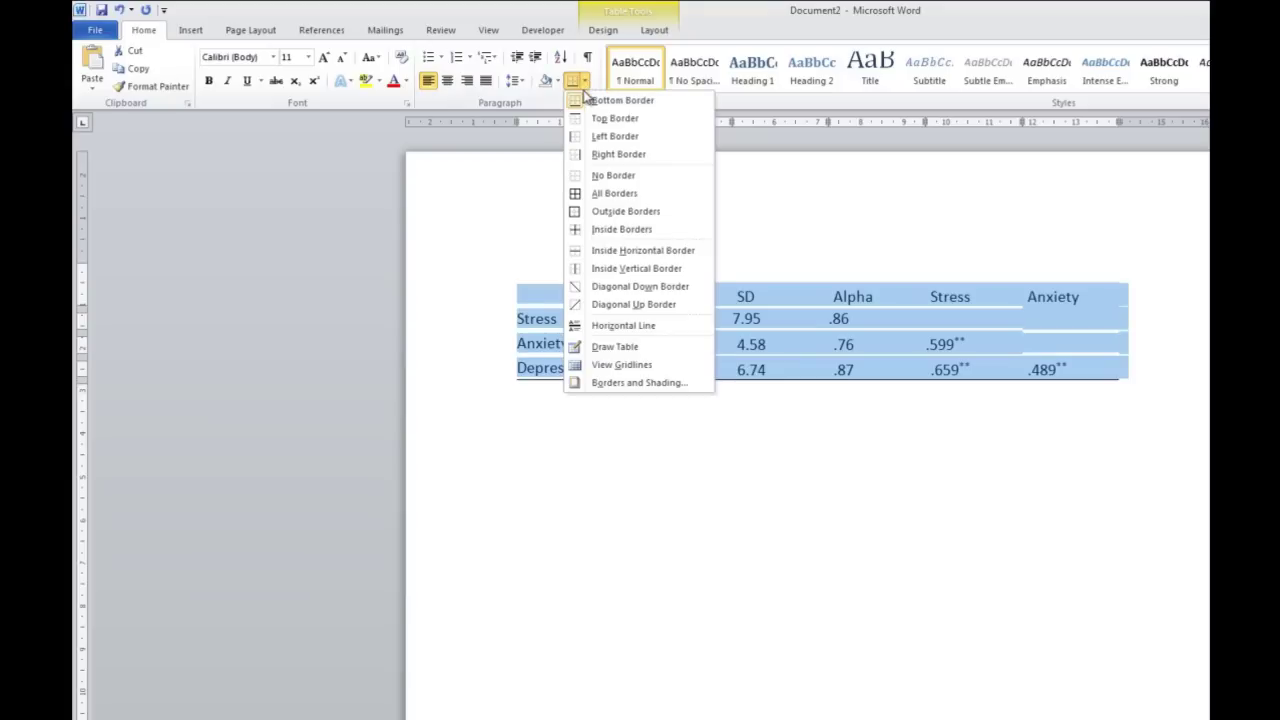
click(591, 118)
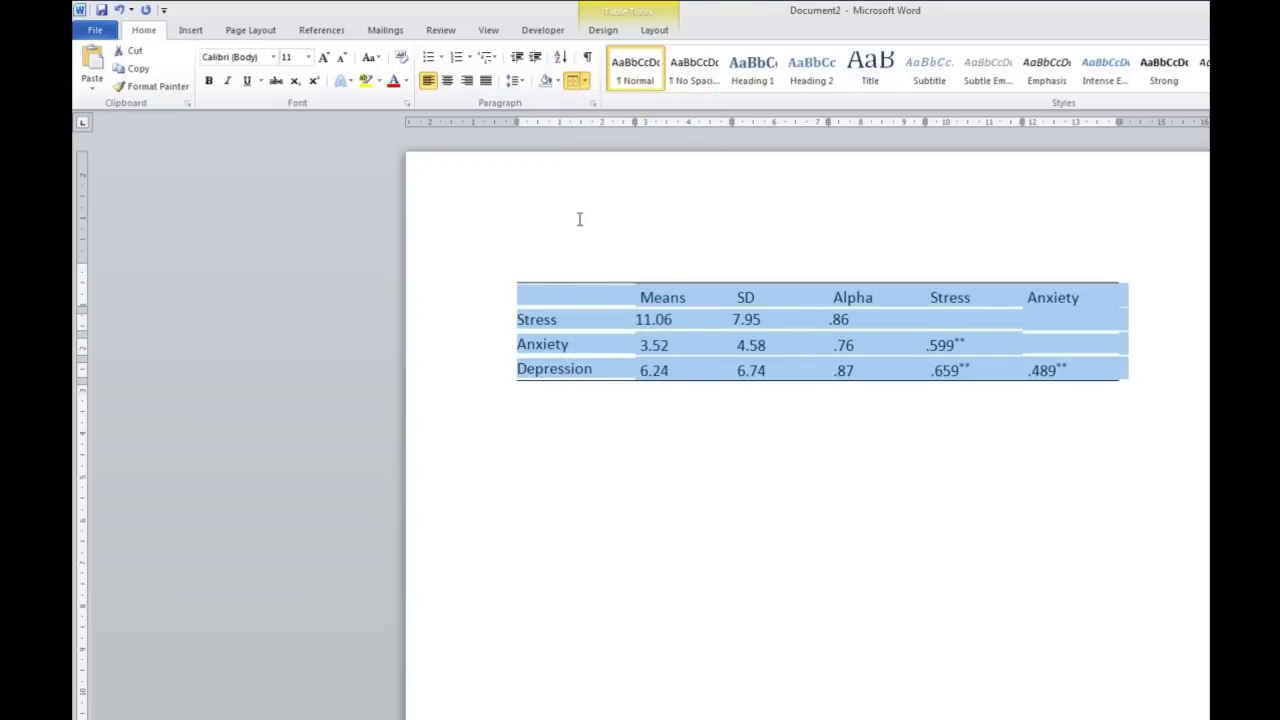
Add a bottom border rule beneath the header row.
click(540, 300)
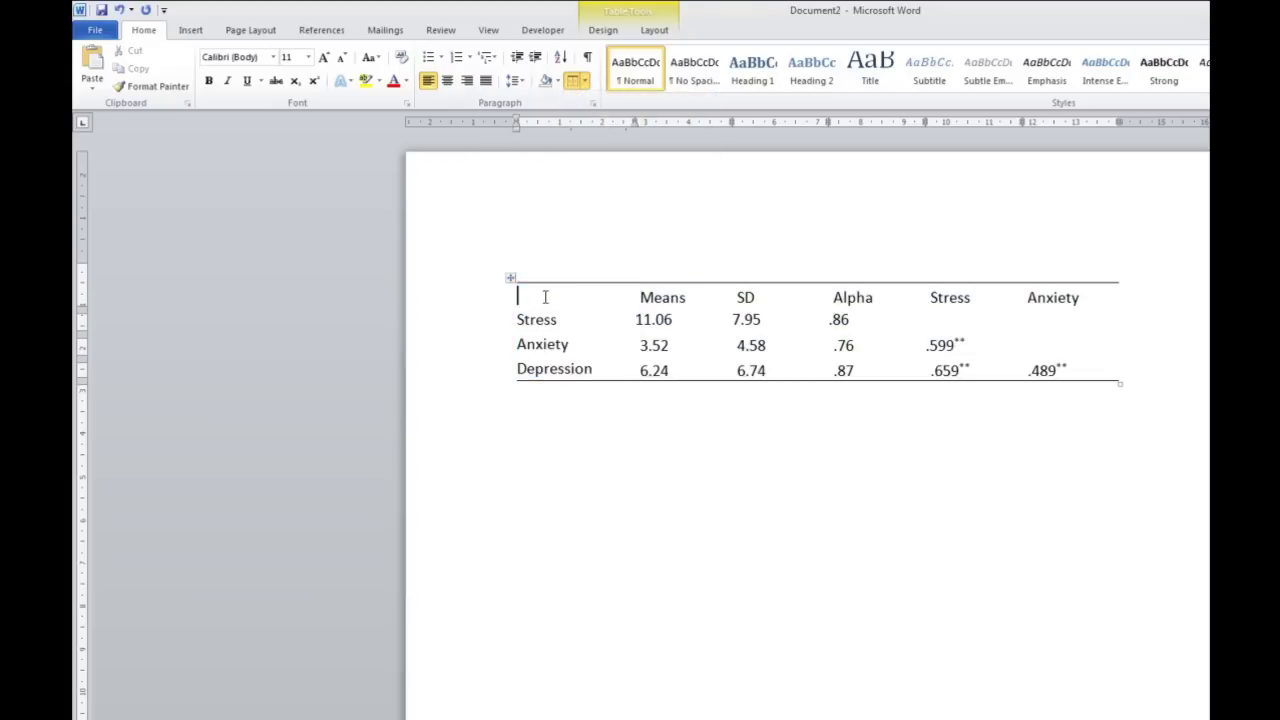
drag(540, 300, 1122, 298)
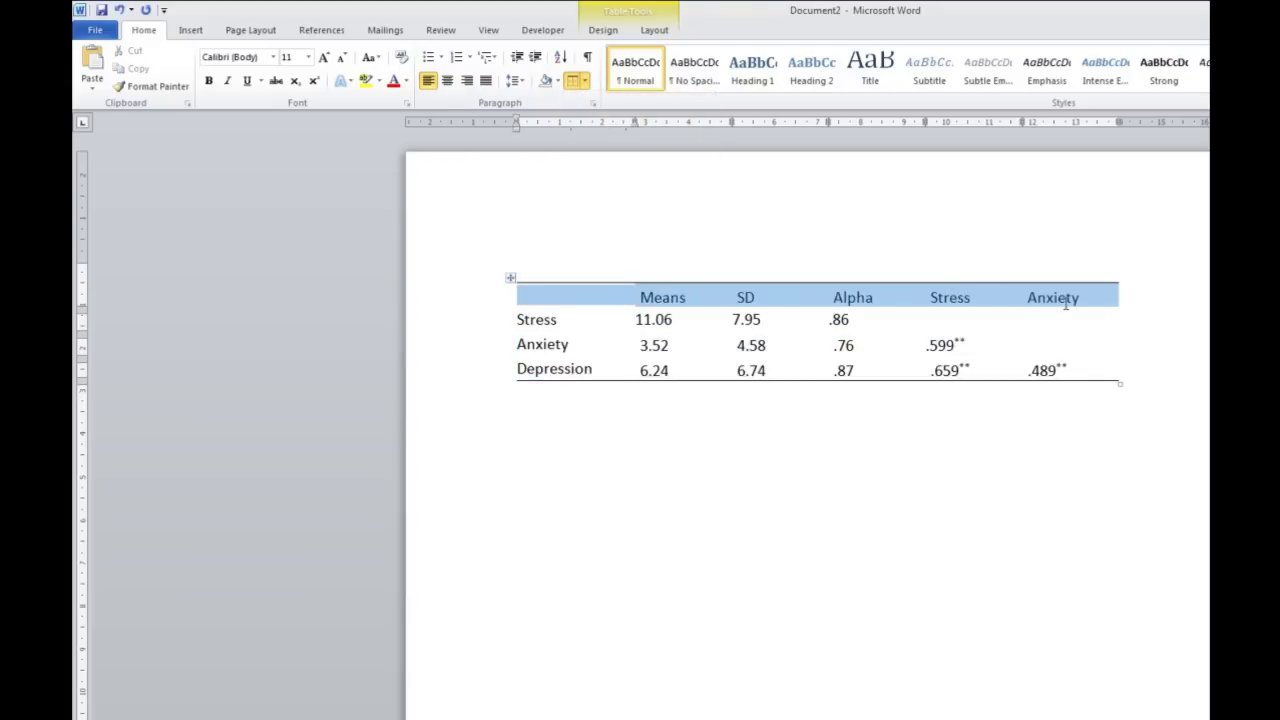
click(585, 83)
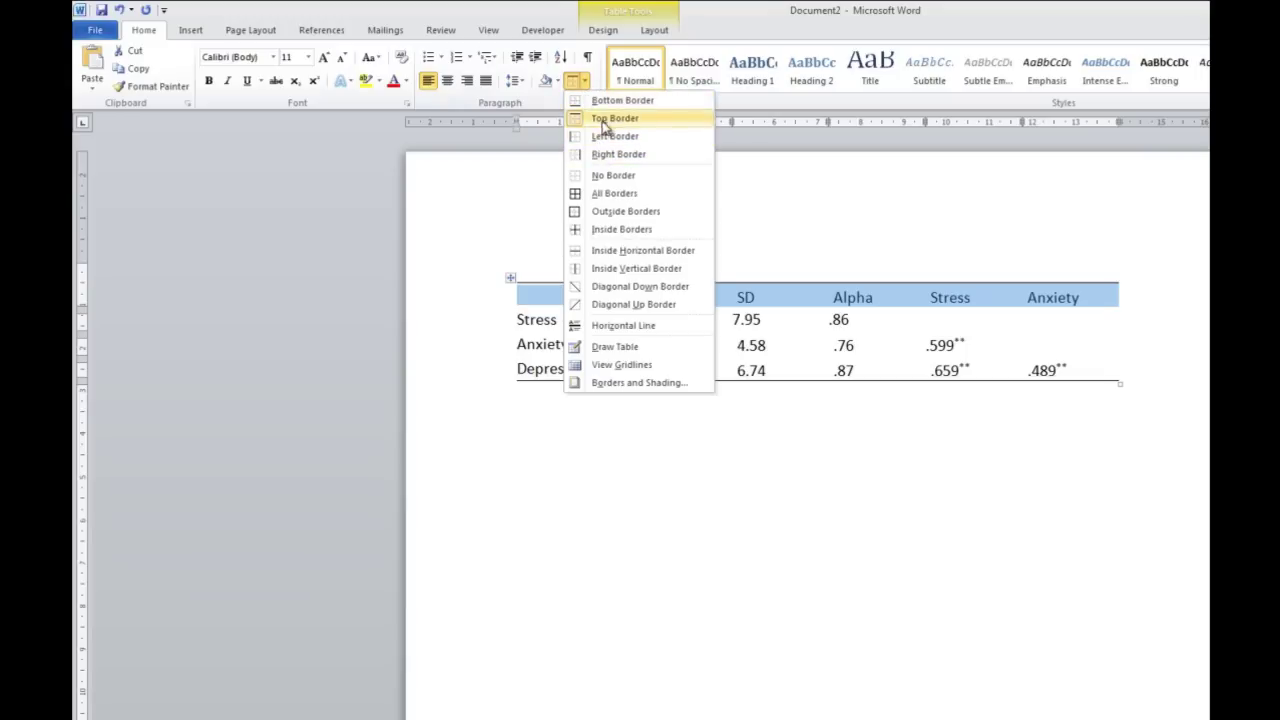
click(612, 101)
click(697, 458)
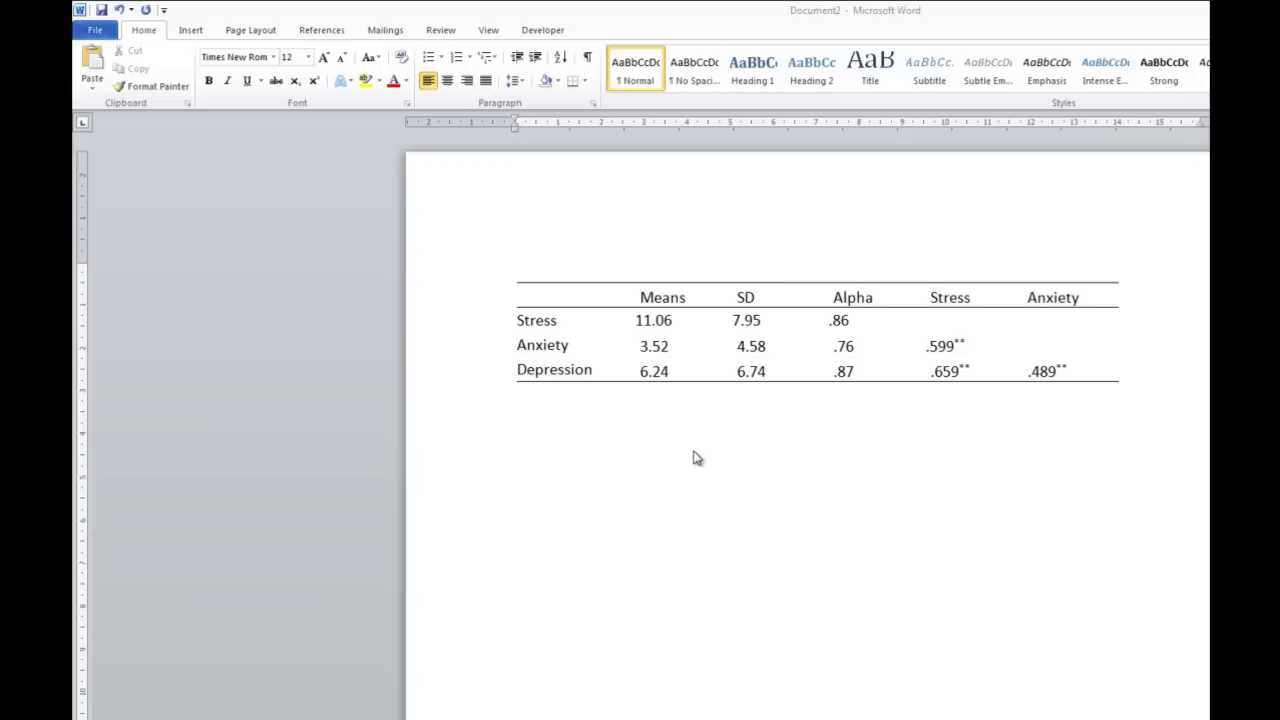
click(576, 249)
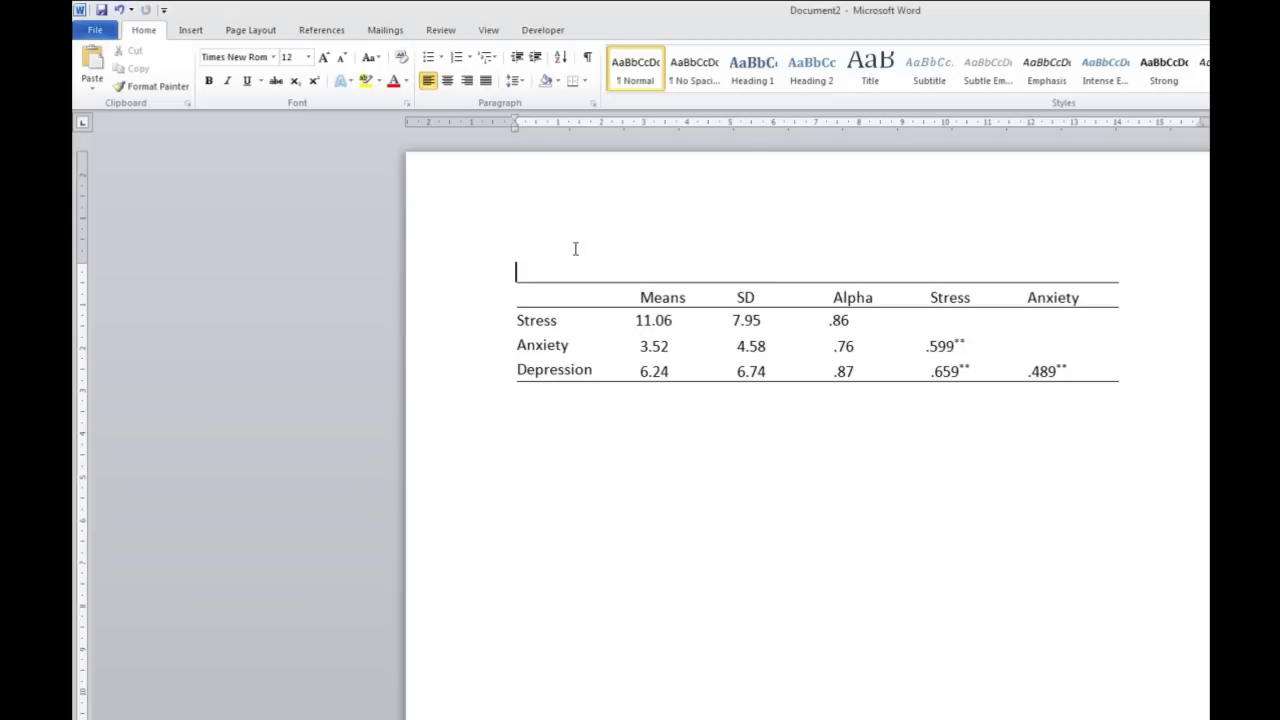
Above the table, add 'Table' and the italic title 'Descriptive Statistics and Correlations among, Stress, Depression and Anxiety'.
key(Return)
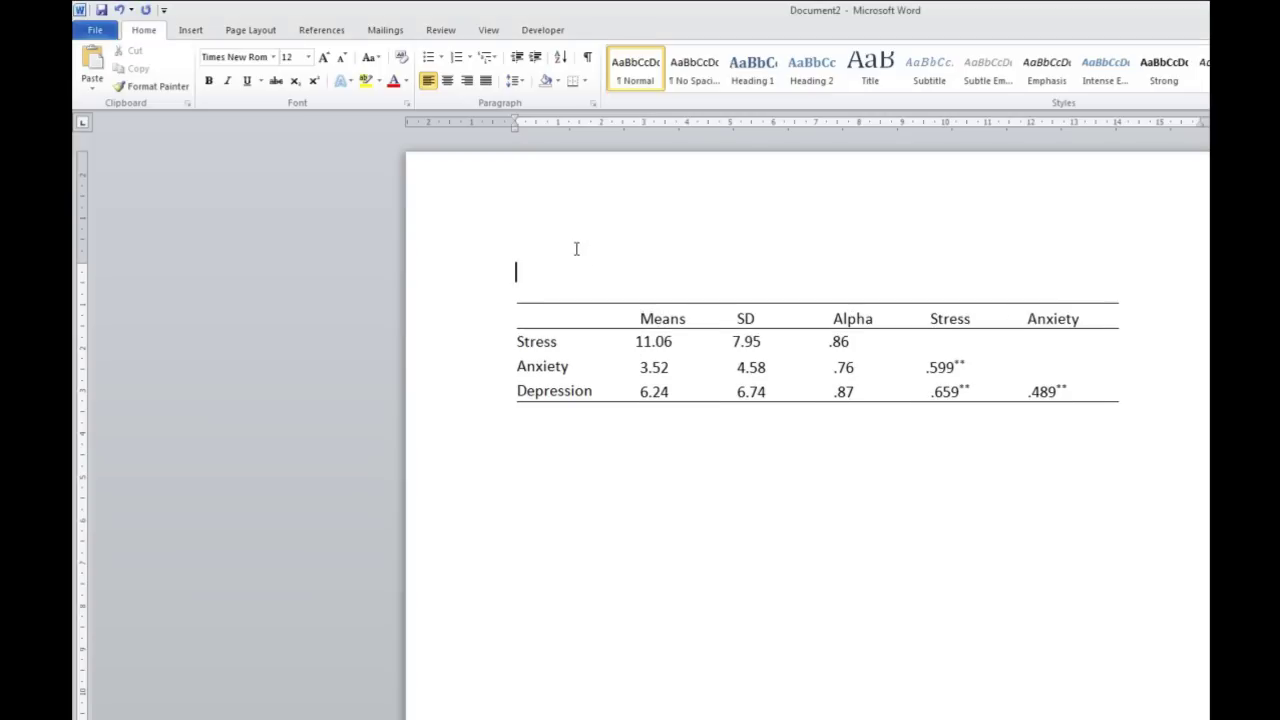
text(Table)
key(Return)
key(Return)
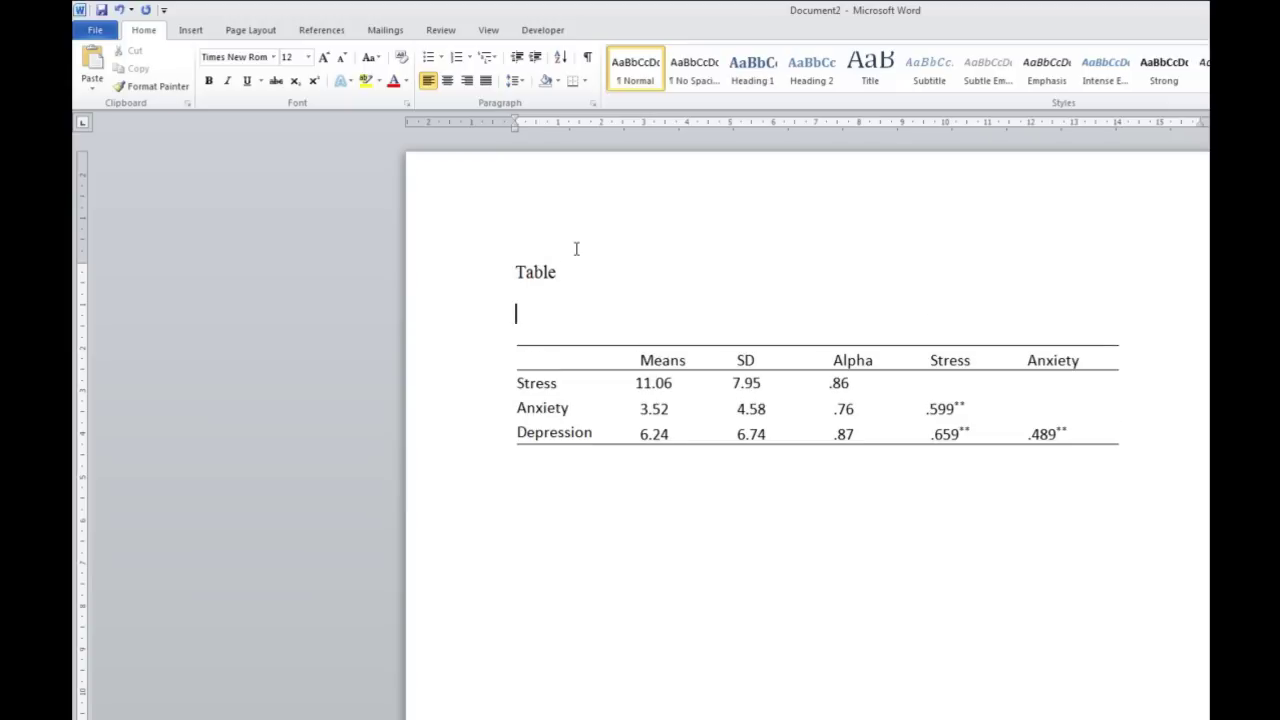
key(ctrl+i)
text(Descriptive Sta)
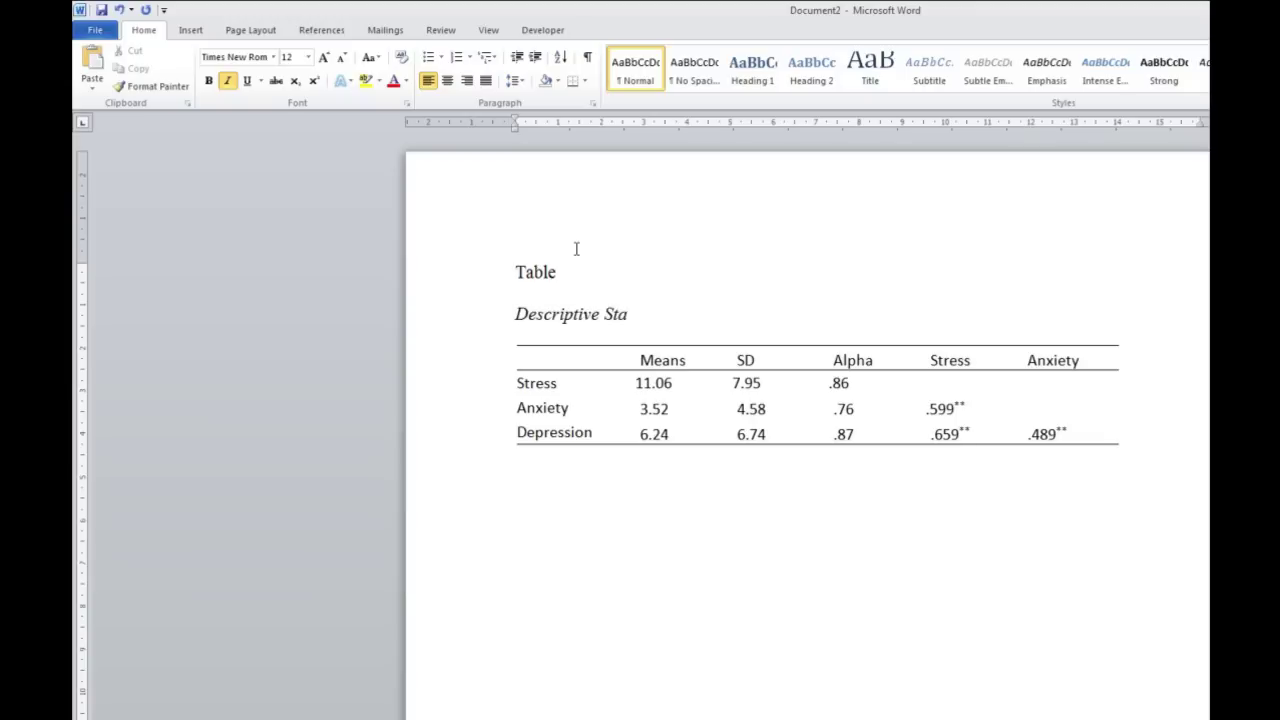
text(tistics and Correlations)
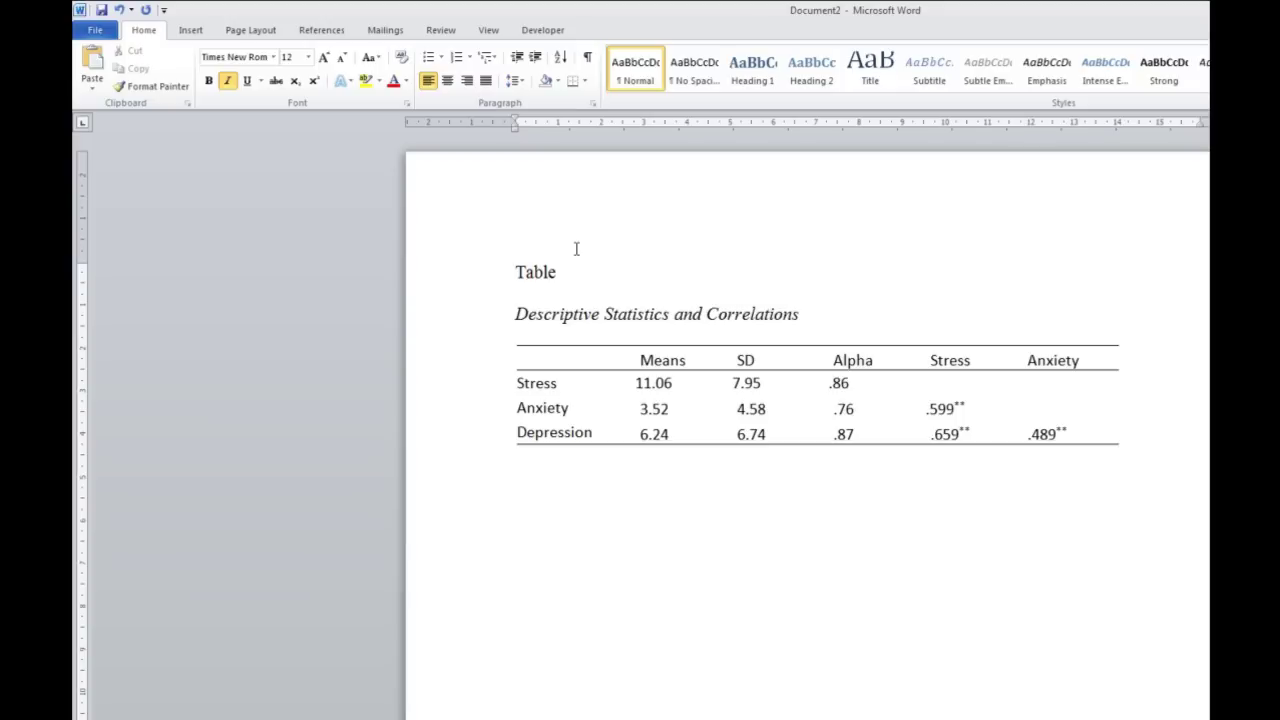
text( among, Stress, De)
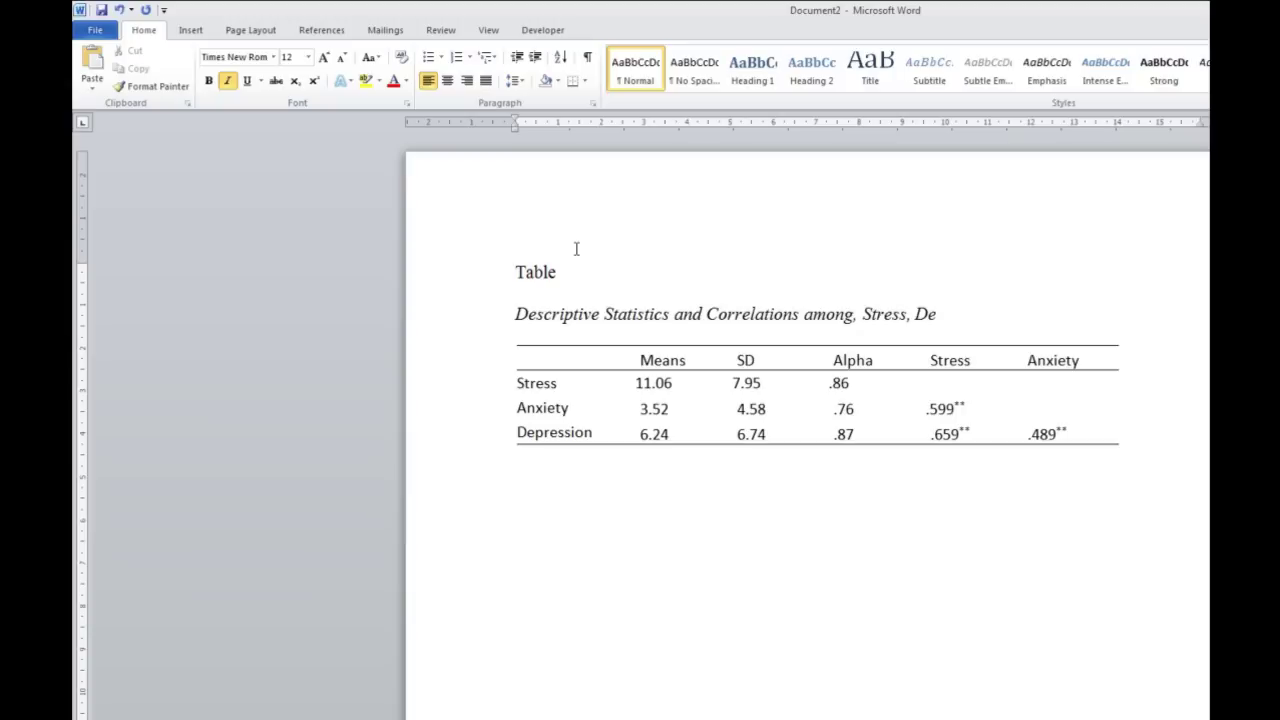
text(pression and Anxiety)
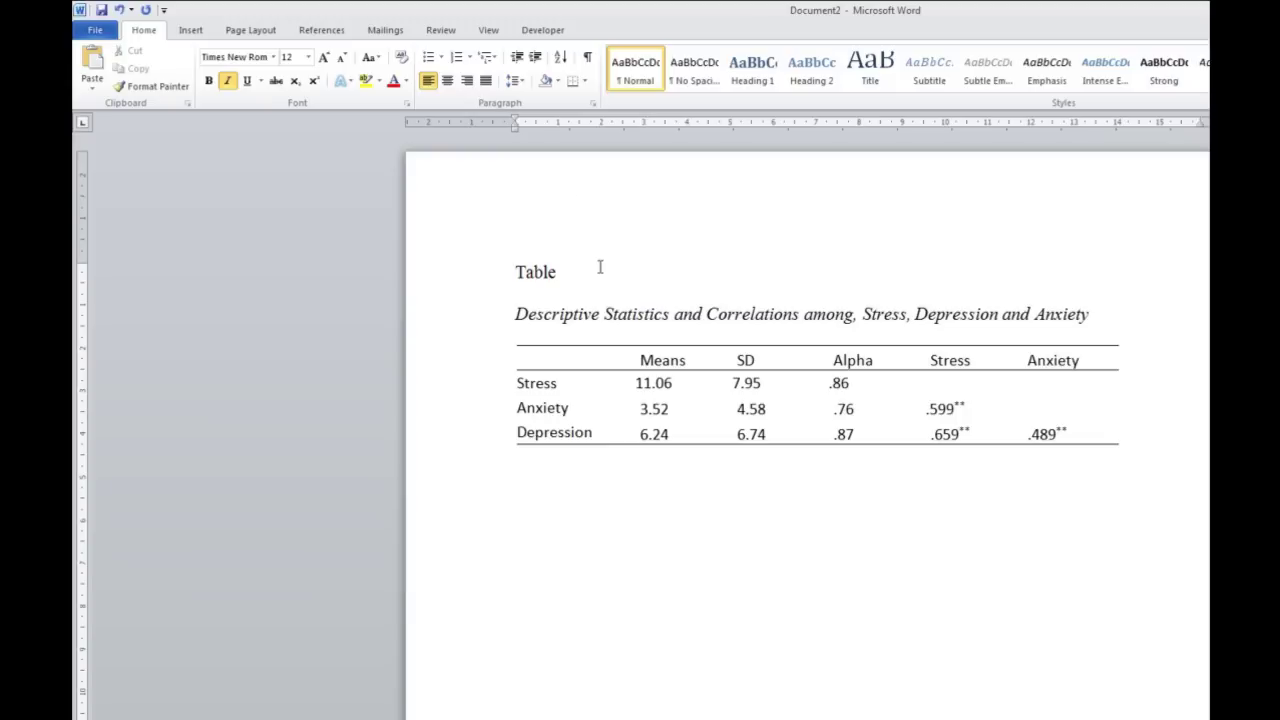
click(600, 267)
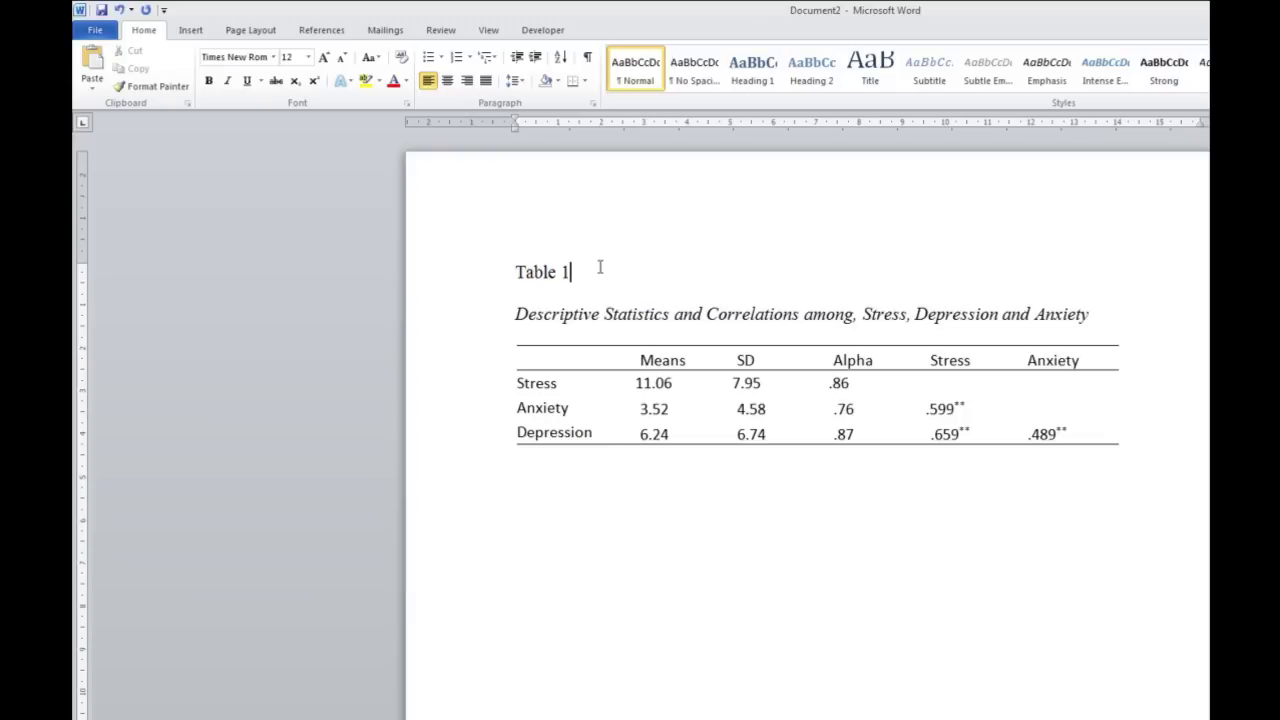